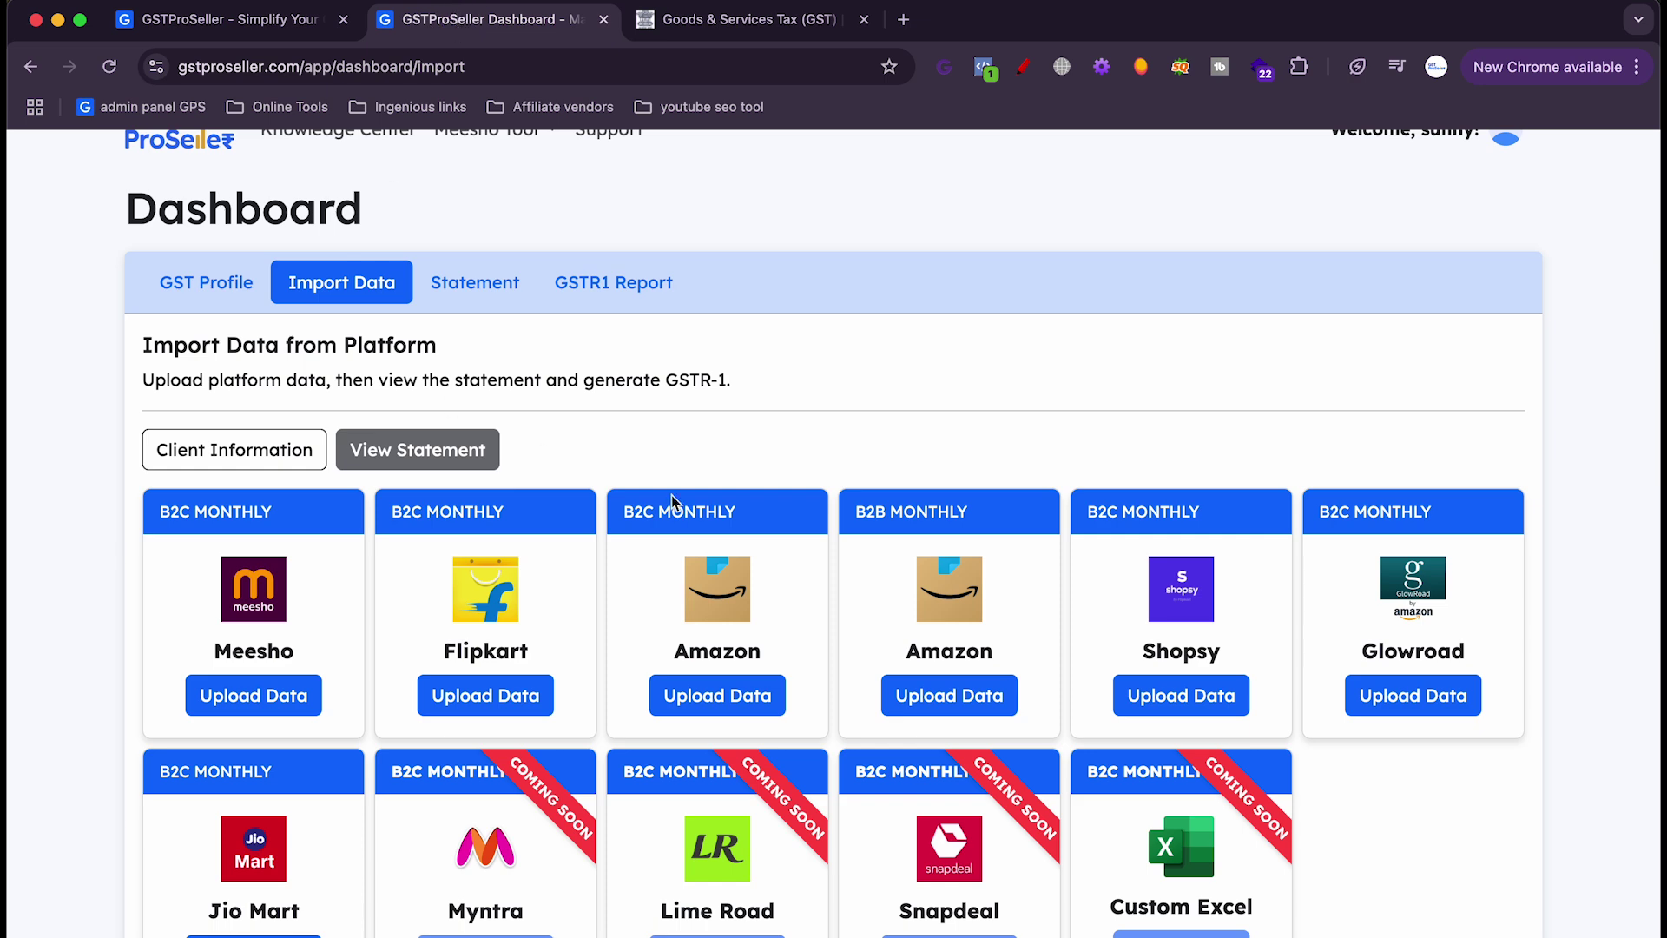
pyautogui.scroll(1, 551, 503)
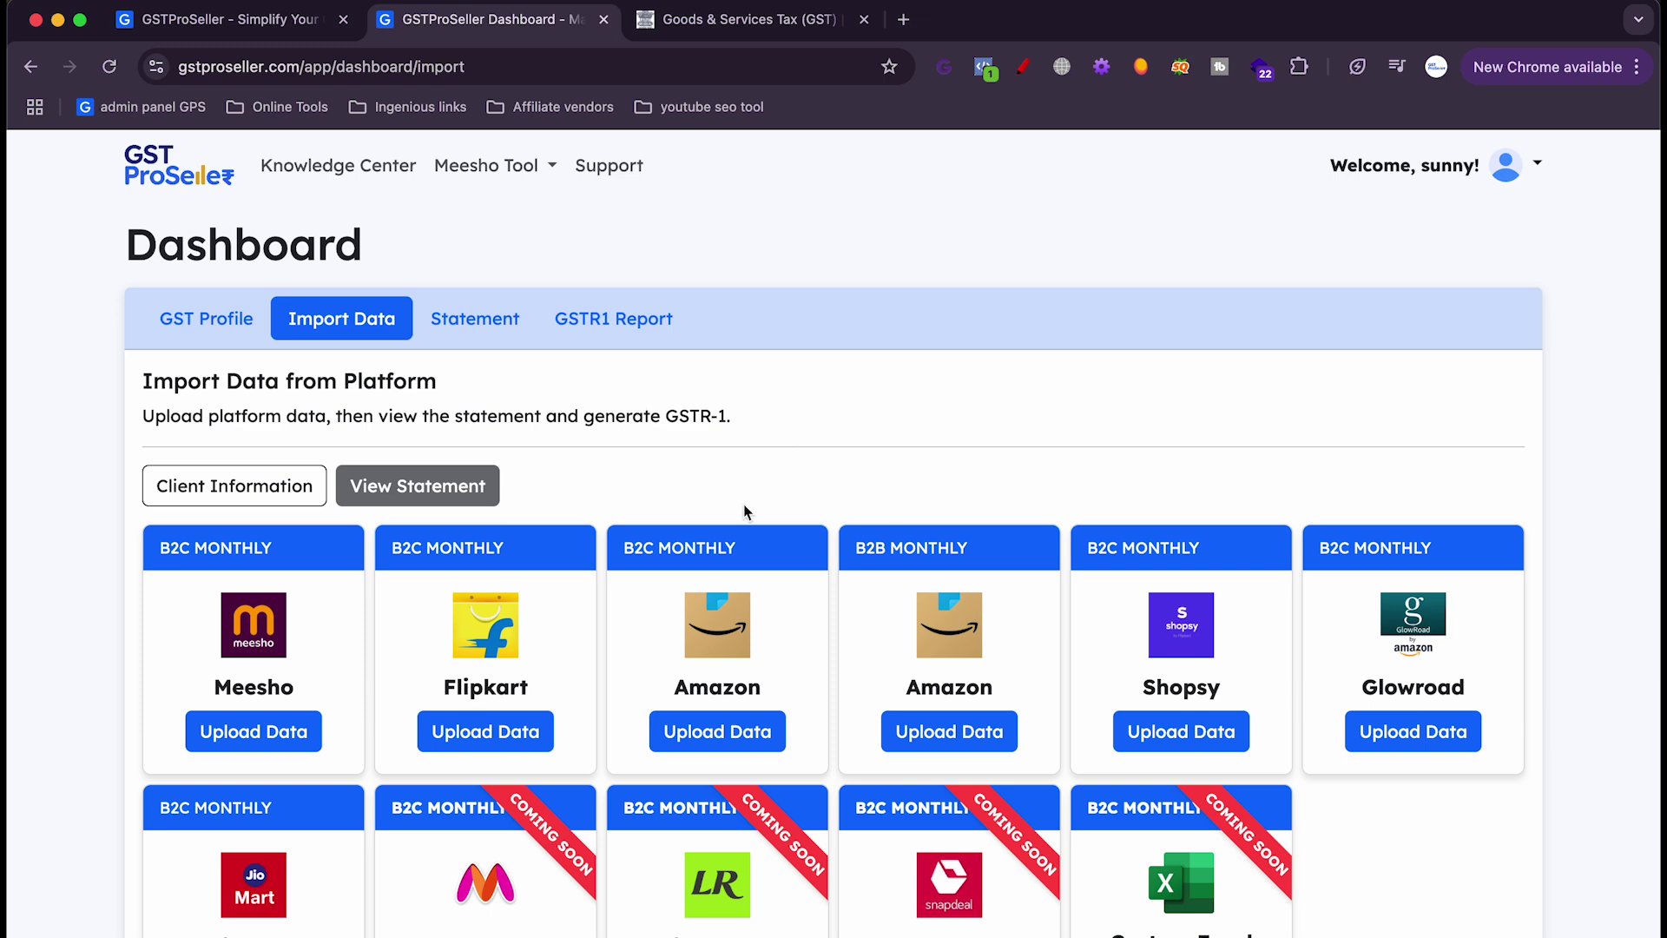
pyautogui.click(230, 20)
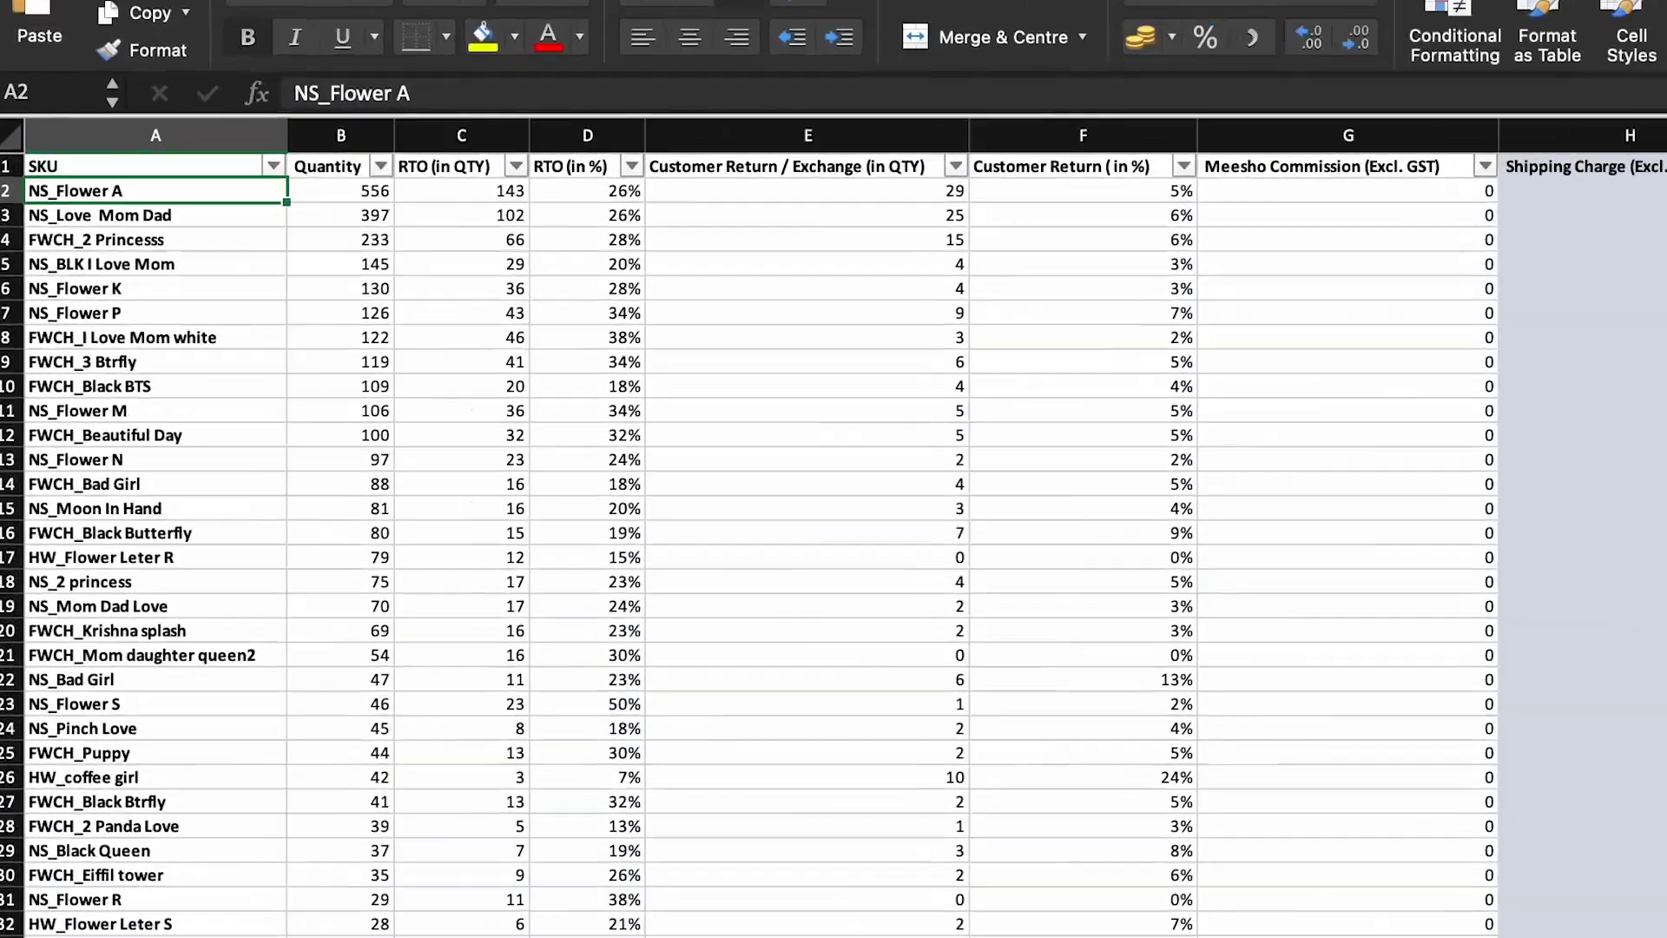
# Review the first SKU's quantity, RTO, customer return and Meesho commission figures in the SKU-wise summary.
pyautogui.click(340, 190)
pyautogui.click(461, 190)
pyautogui.click(587, 190)
pyautogui.click(808, 190)
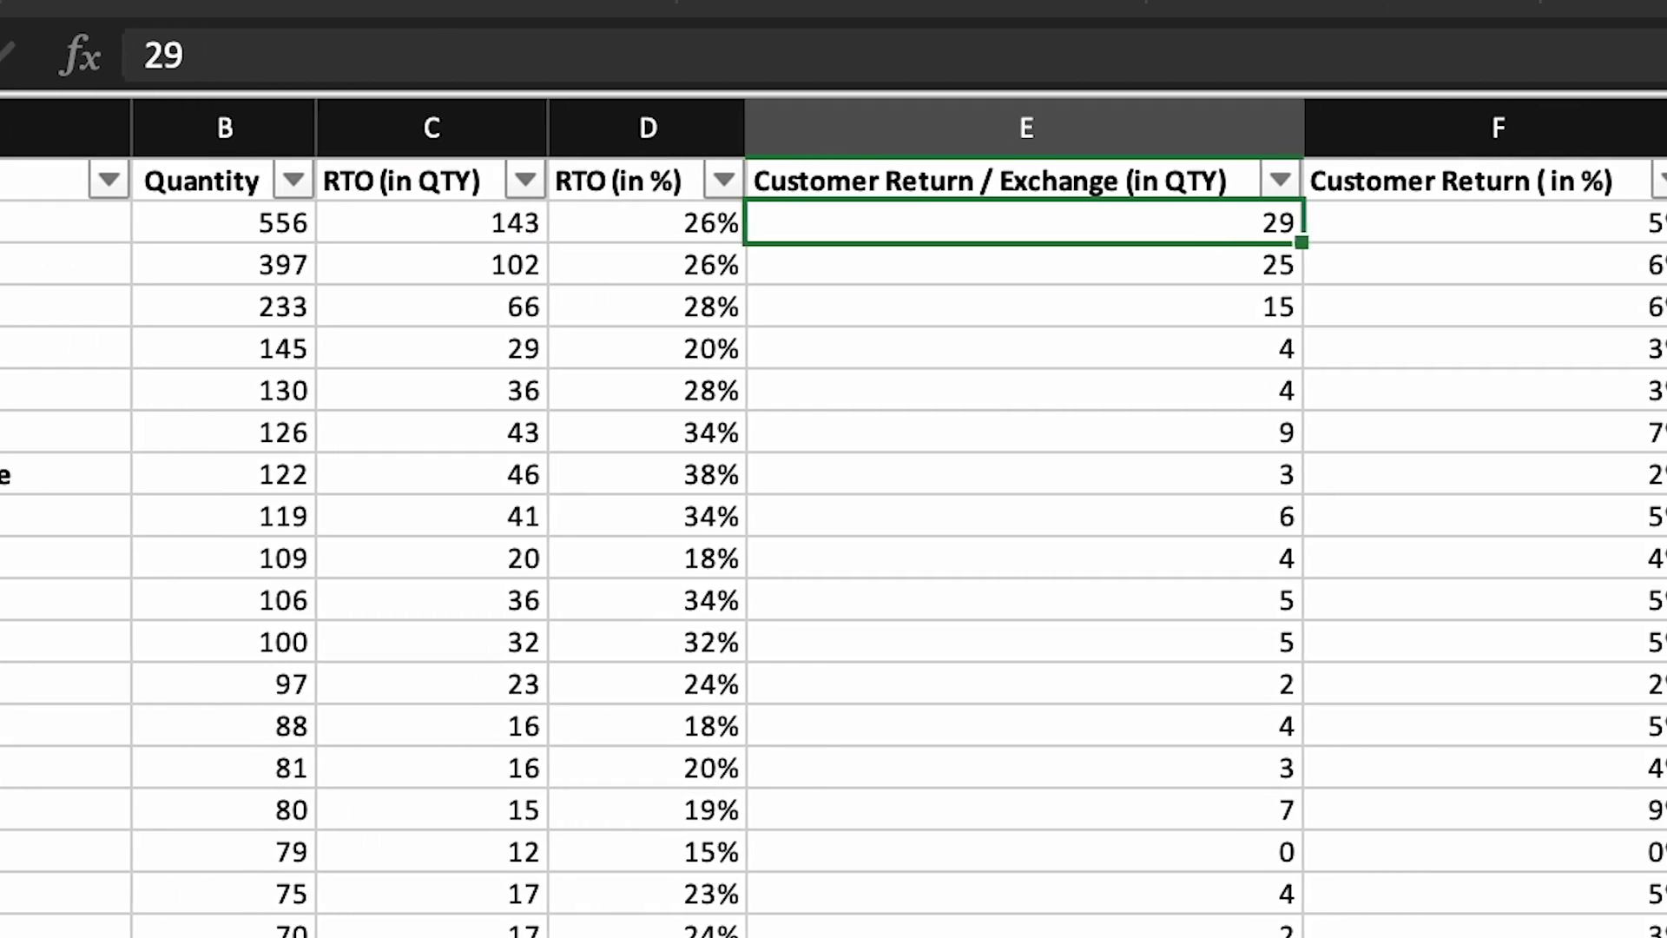
pyautogui.click(1499, 223)
pyautogui.click(1576, 223)
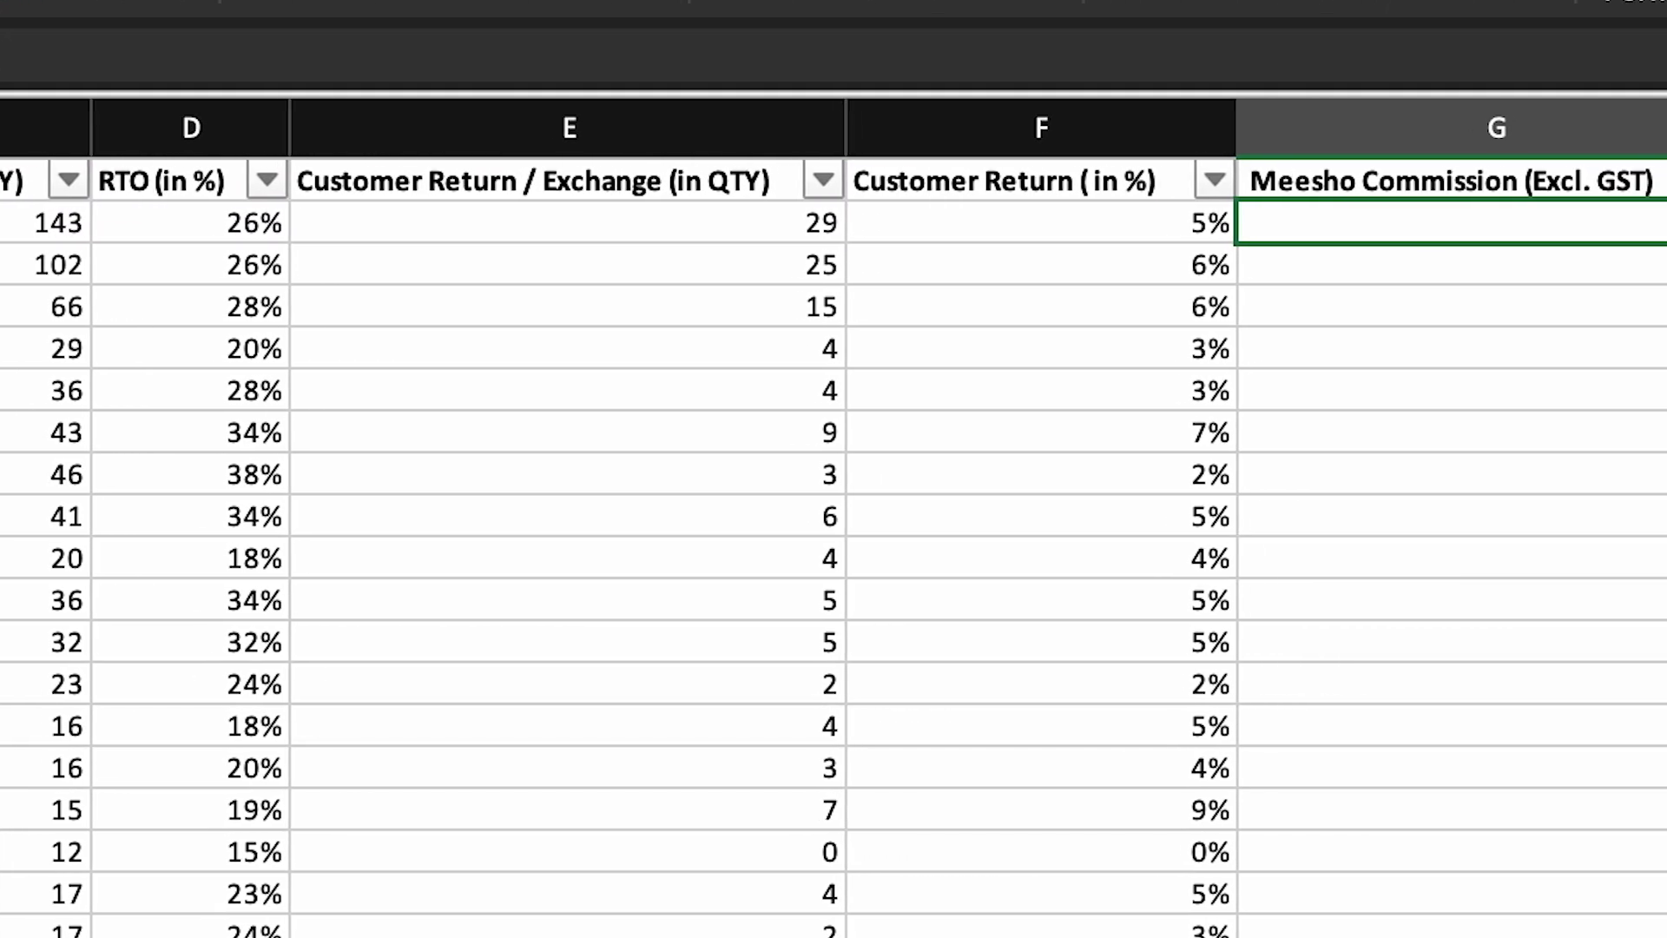
pyautogui.press('Right')
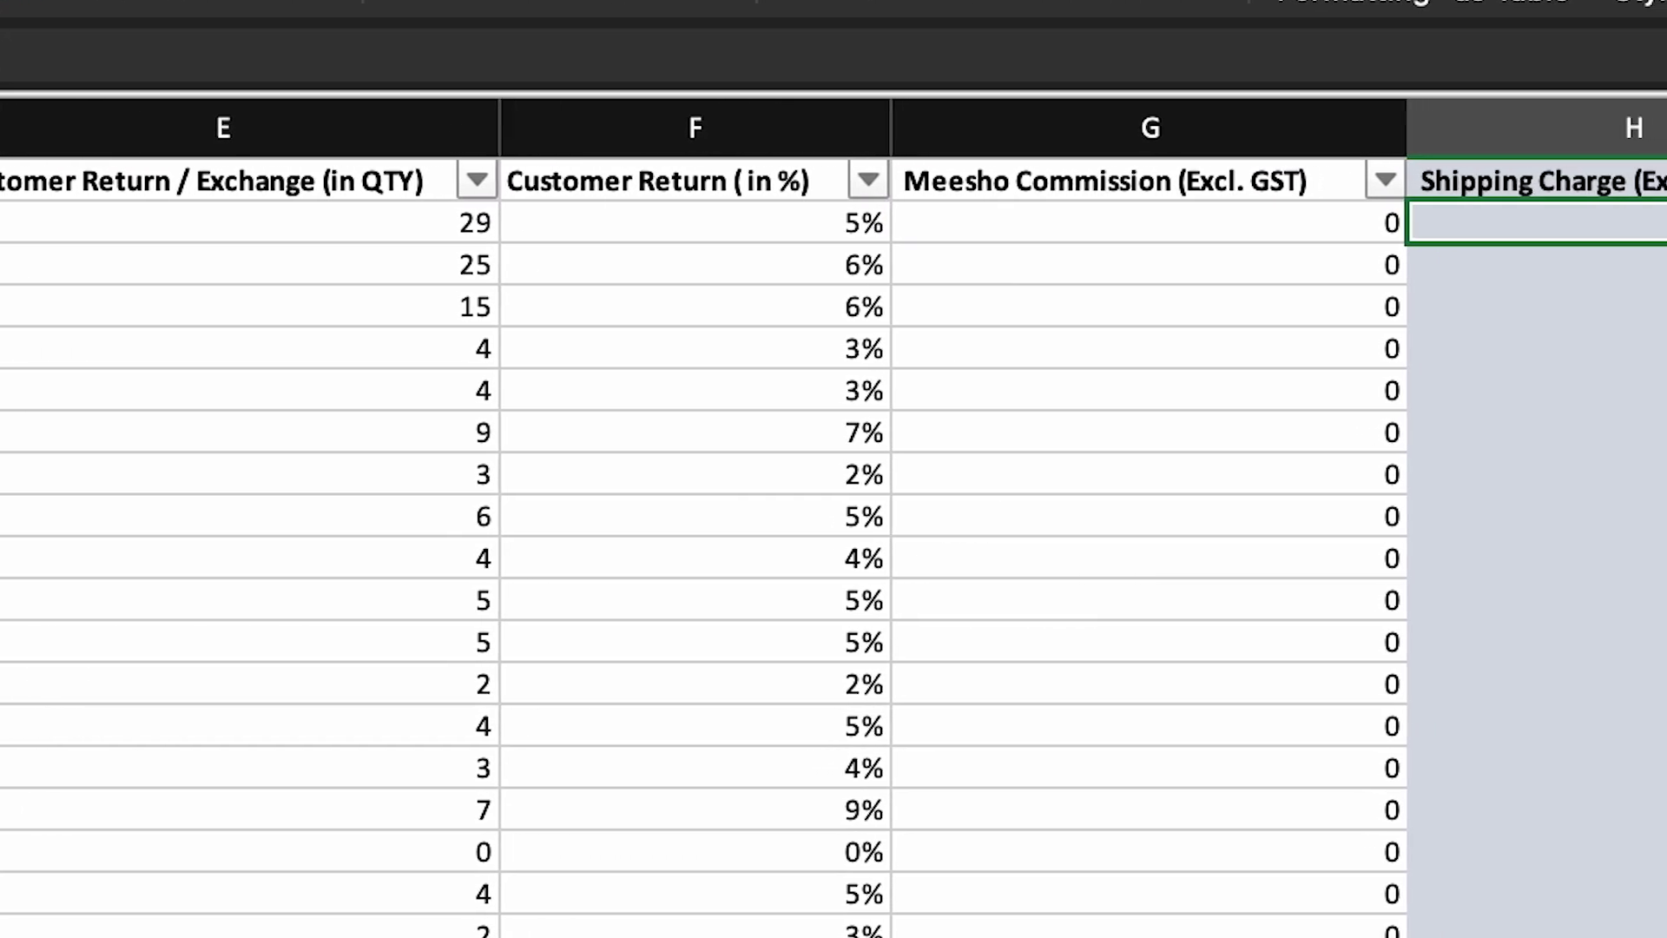
# Review the first SKU's shipping charges, net sale quantity, sale amounts, purchase cost and net profit or loss.
pyautogui.click(1424, 217)
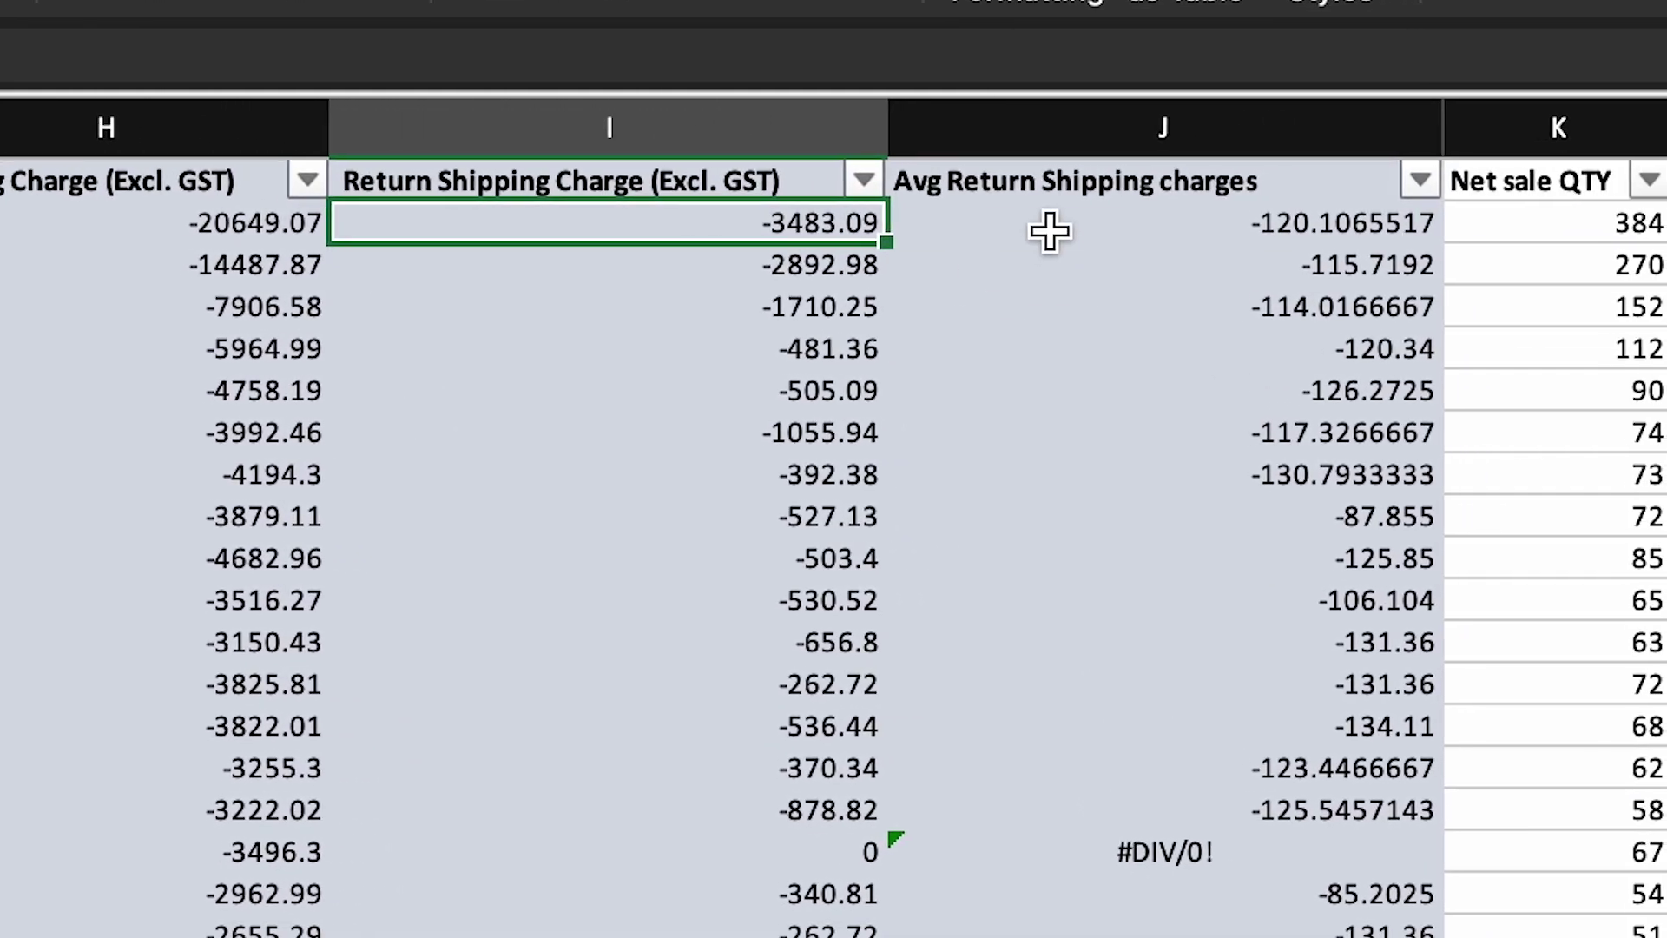
pyautogui.click(1051, 230)
pyautogui.click(1549, 224)
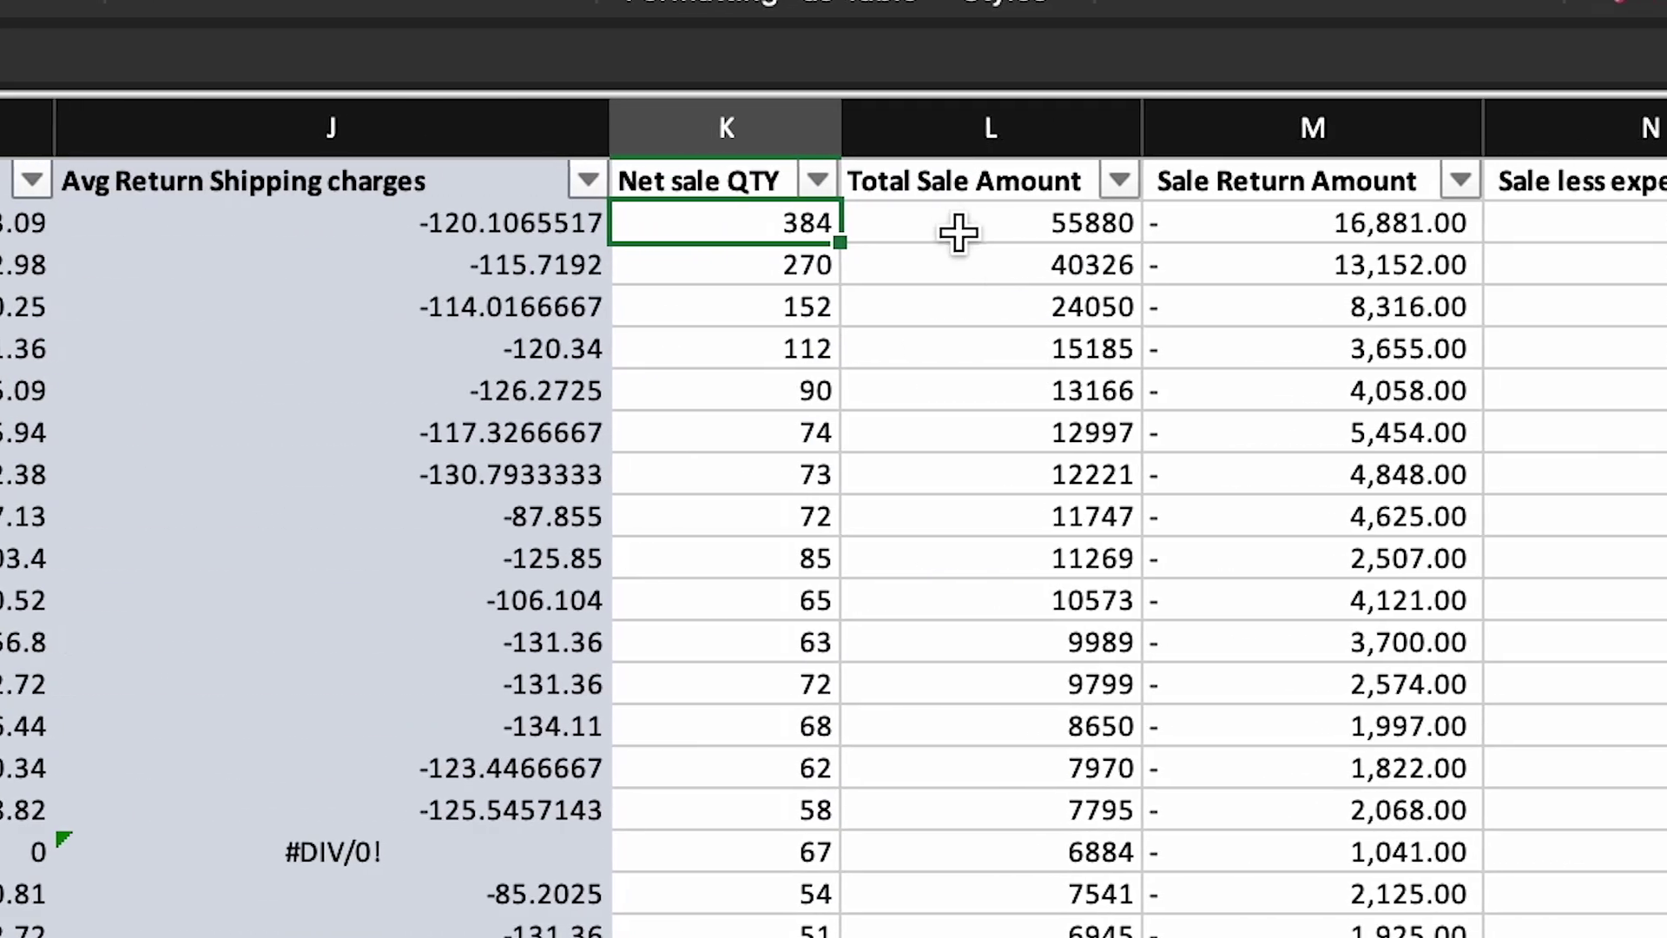
pyautogui.click(958, 233)
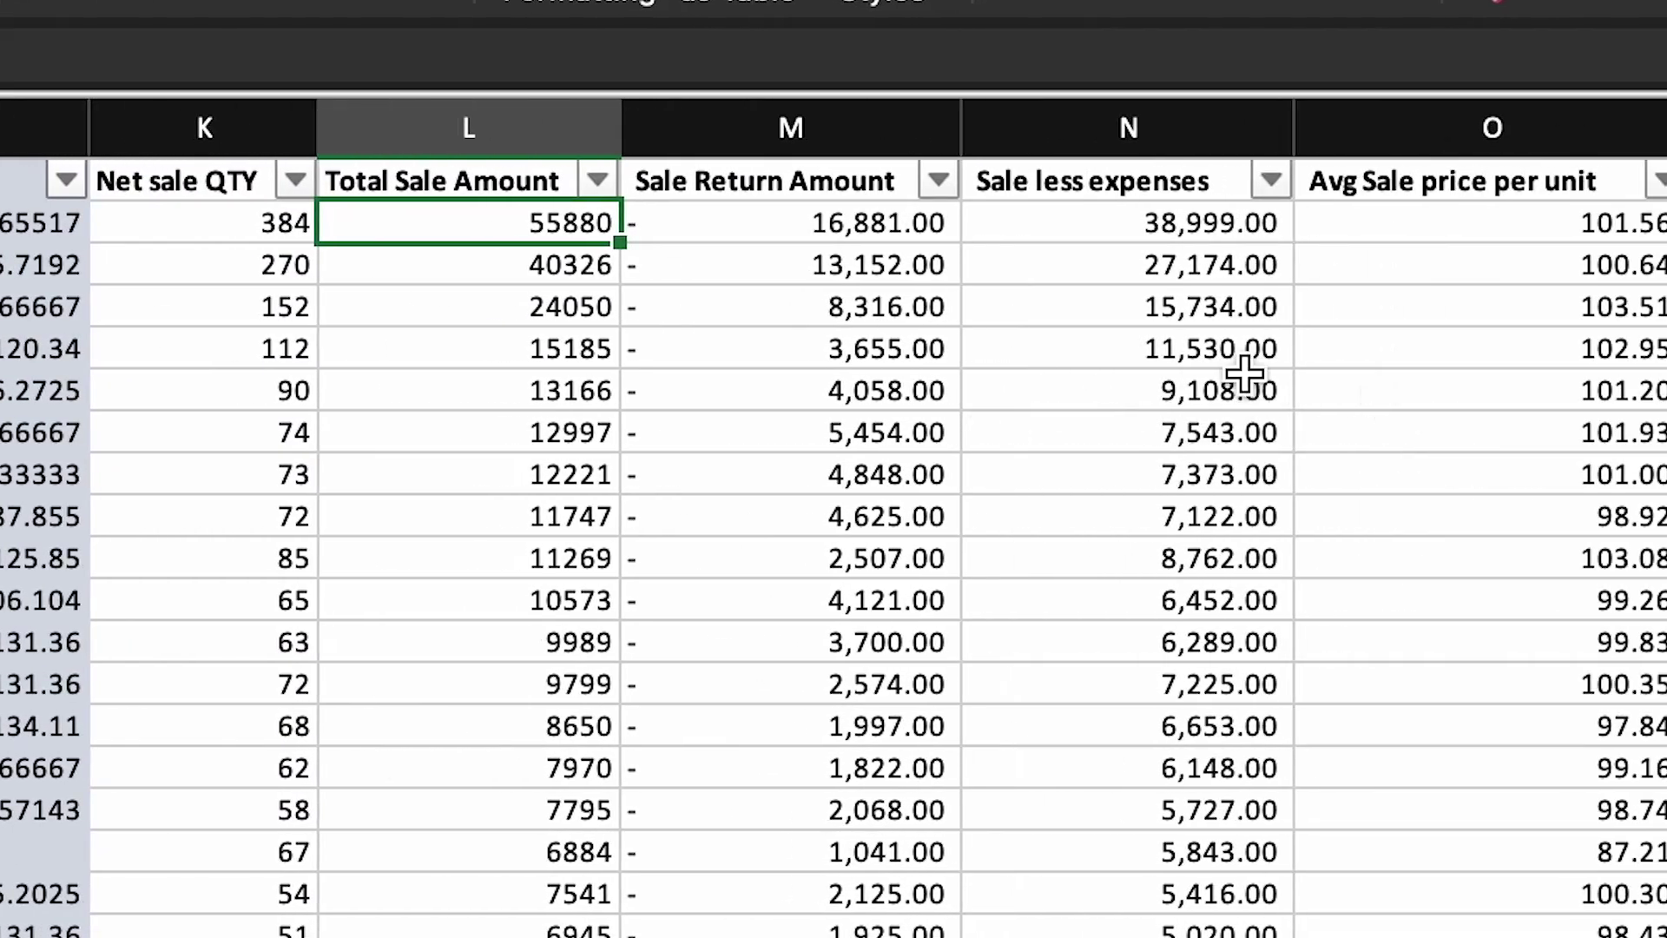
pyautogui.click(1377, 223)
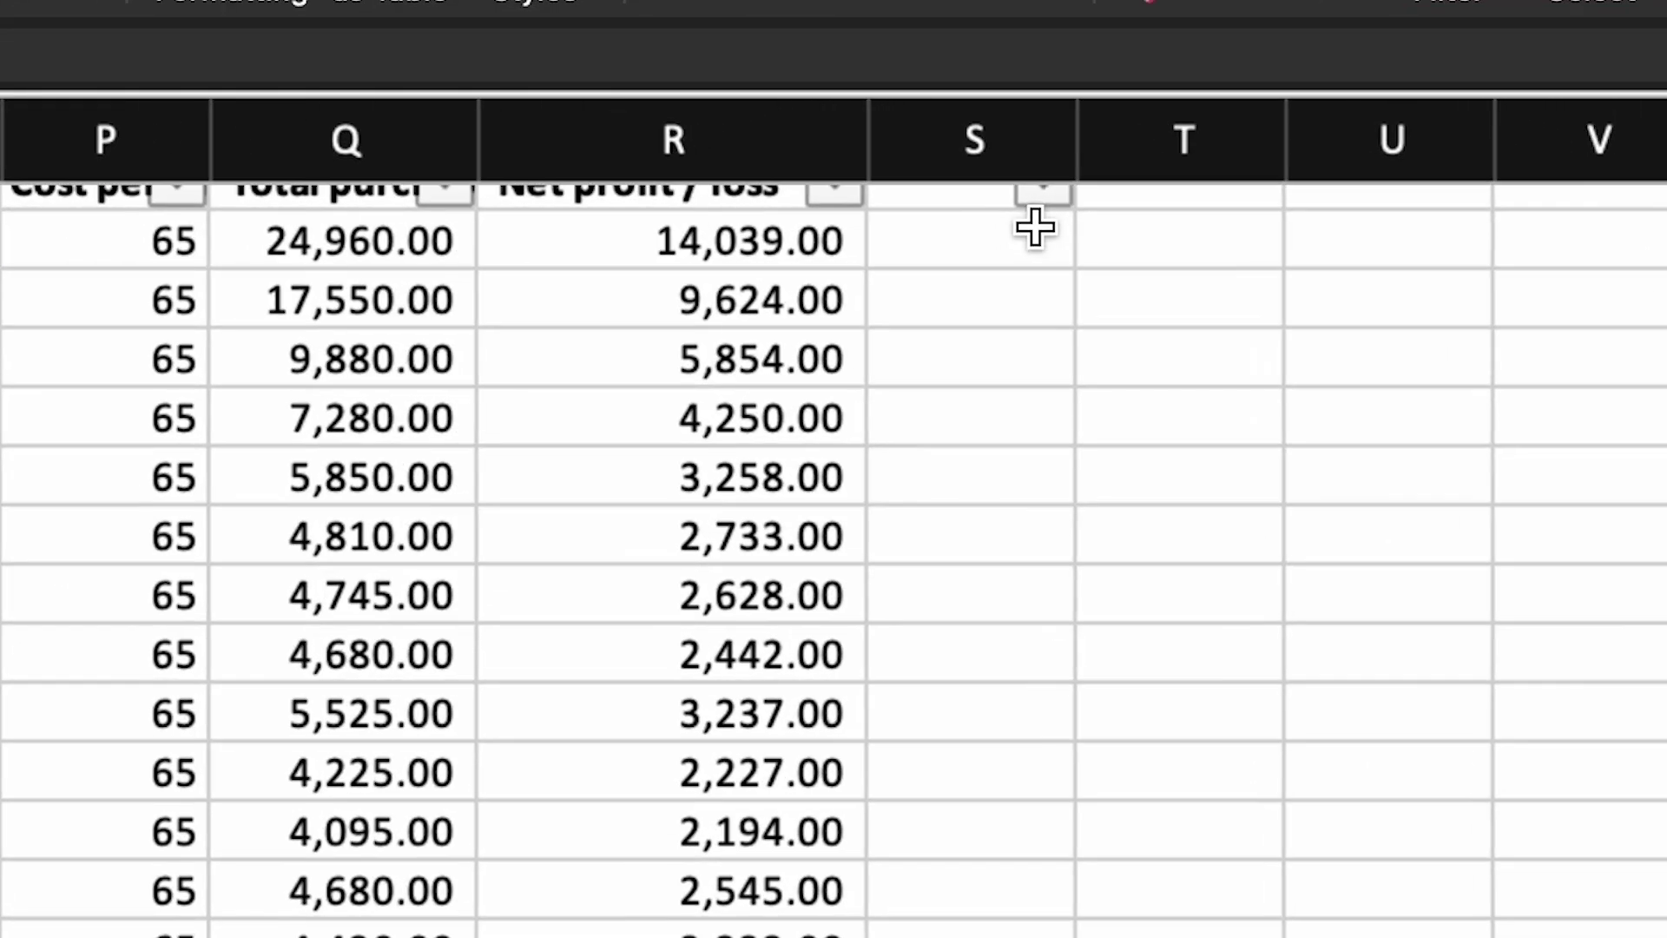
pyautogui.hscroll(3, 1035, 228)
pyautogui.scroll(1, 1035, 227)
pyautogui.click(772, 243)
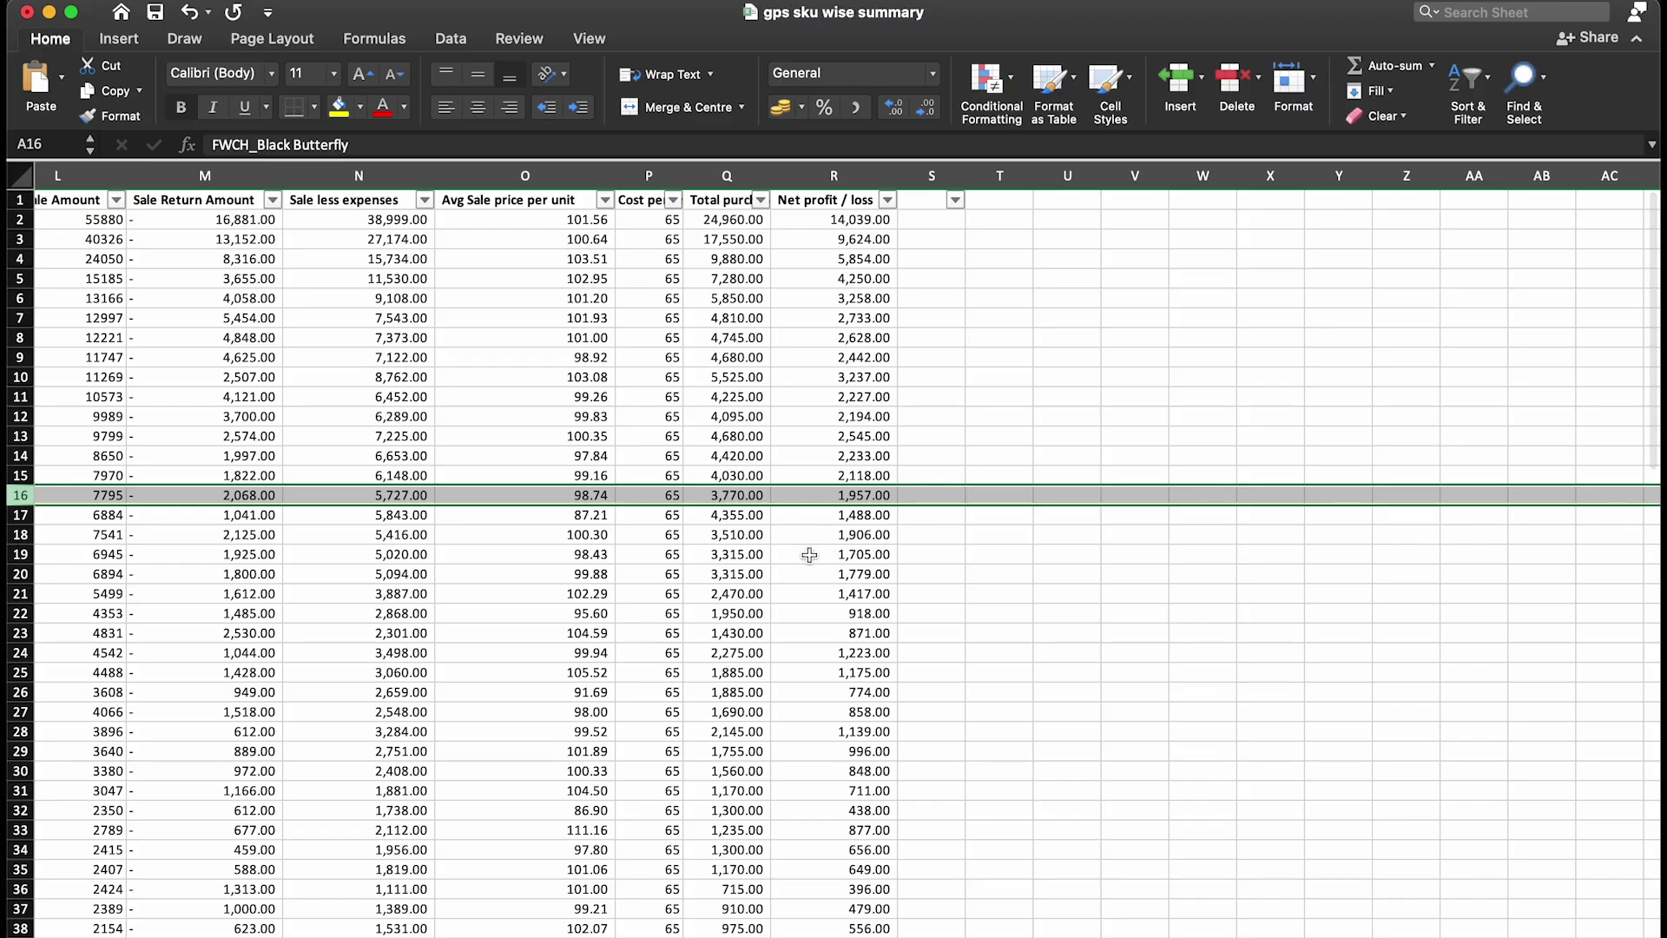
# Look through the remaining SKU rows of the SKU-wise summary and their return and shipping figures.
pyautogui.hscroll(-10, 789, 558)
pyautogui.scroll(-6, 695, 634)
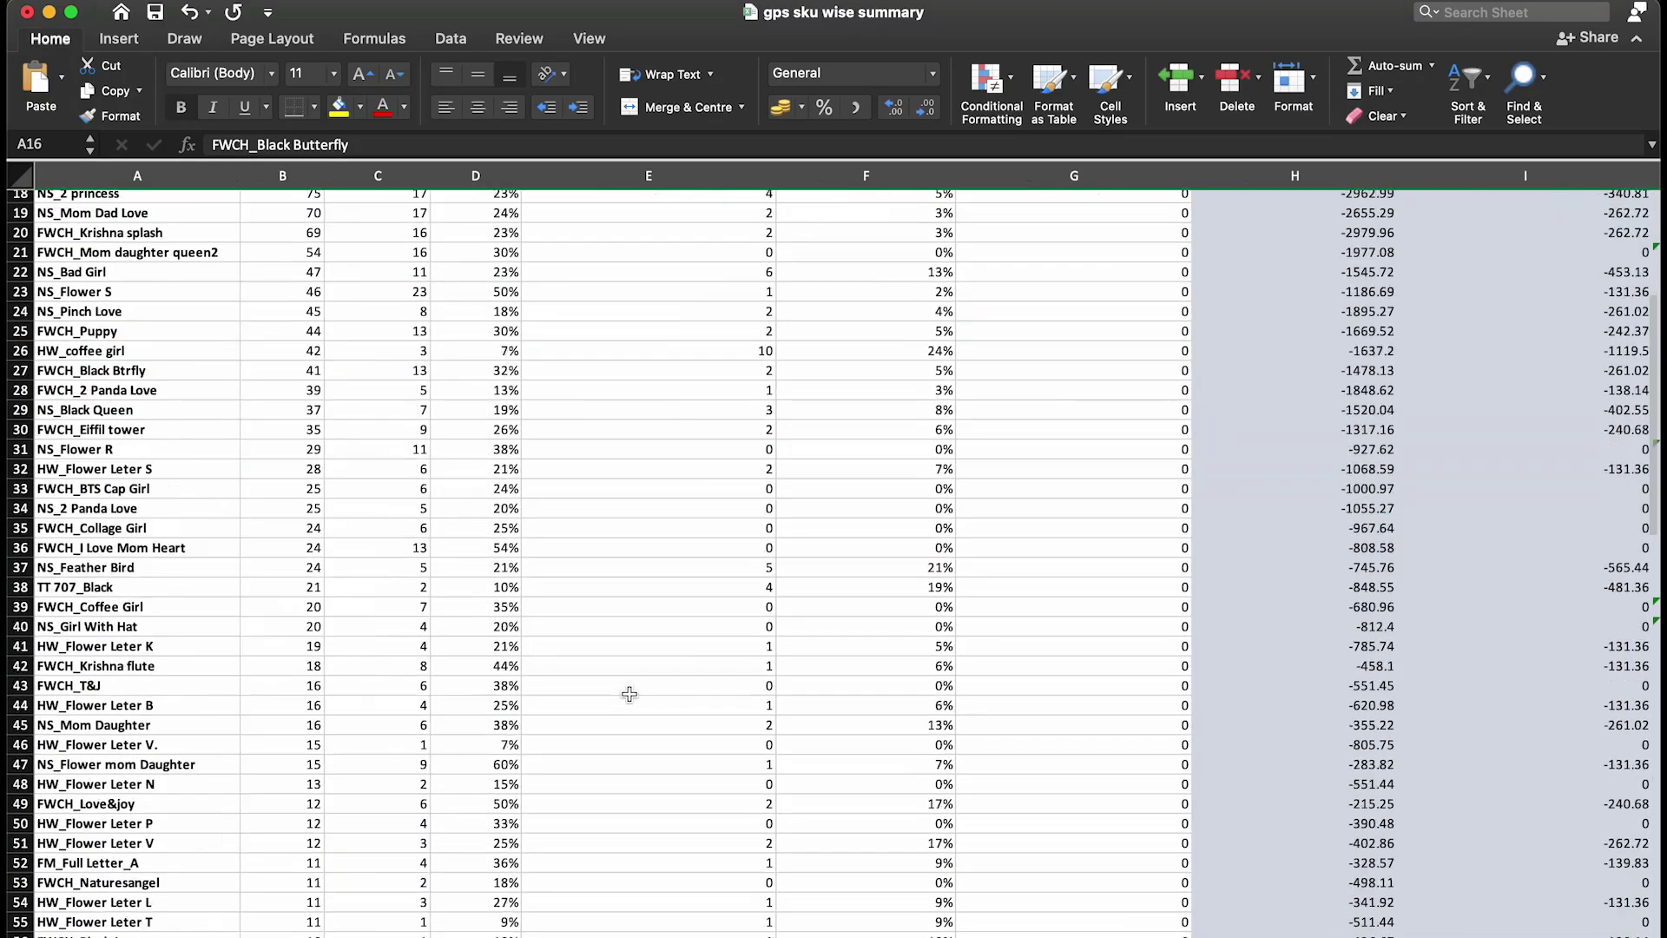
pyautogui.scroll(-5, 630, 693)
pyautogui.click(139, 579)
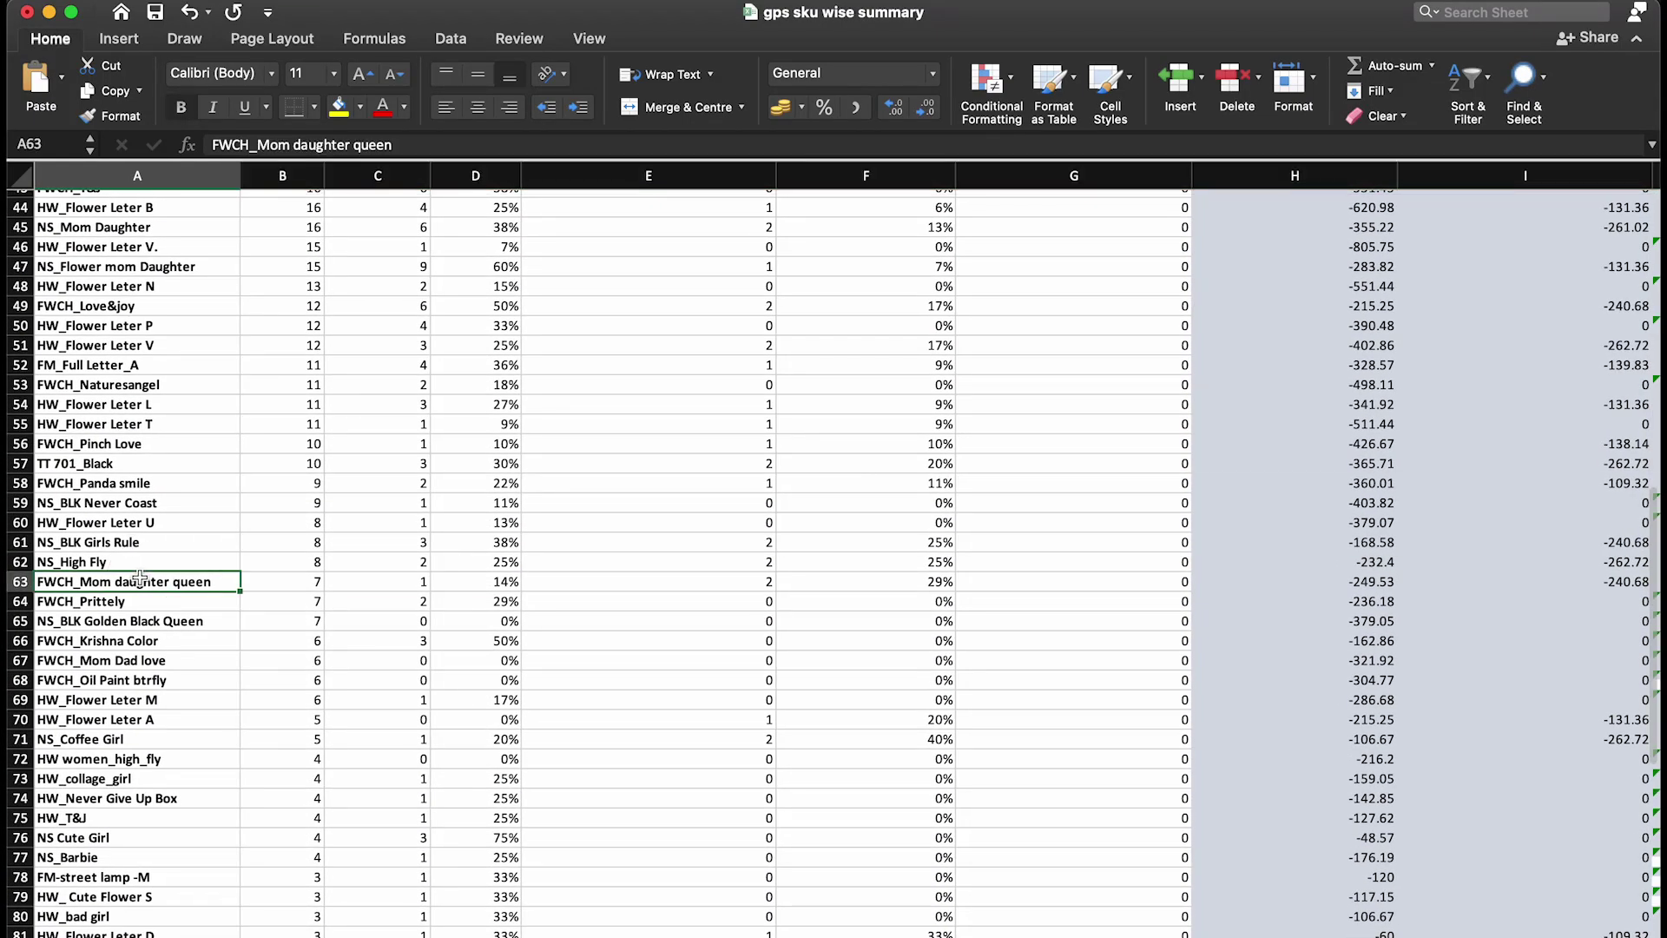
pyautogui.hscroll(10, 139, 579)
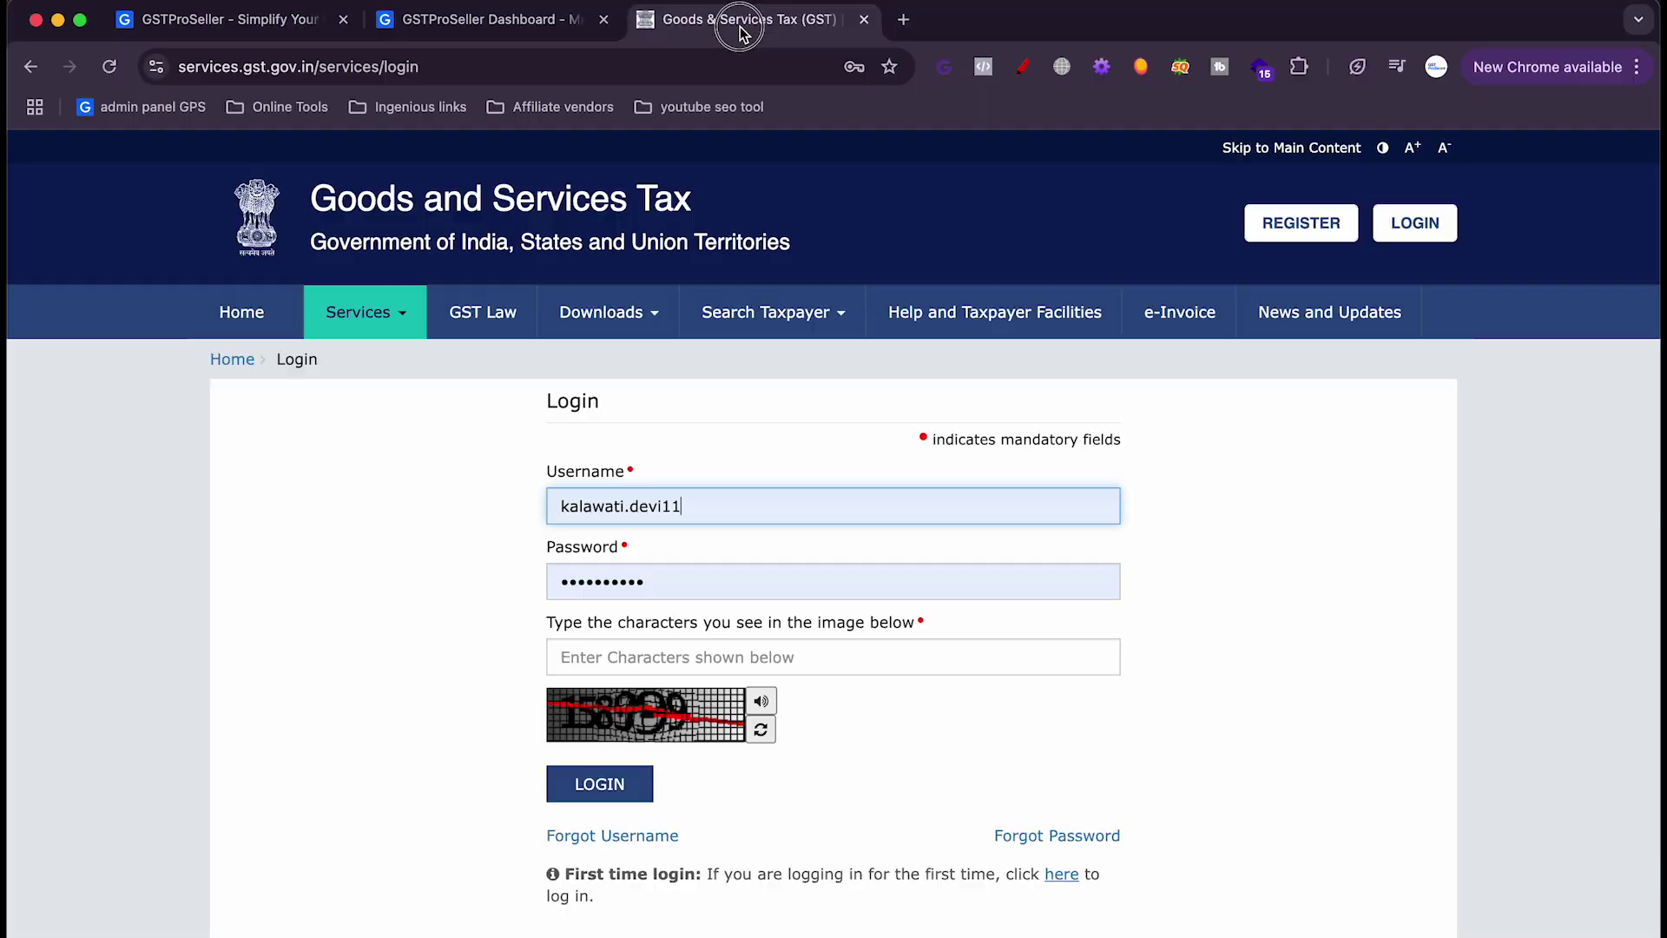
# Enter the captcha characters on the GST portal's login form and log in with the prefilled credentials.
pyautogui.click(699, 656)
pyautogui.write('896529')
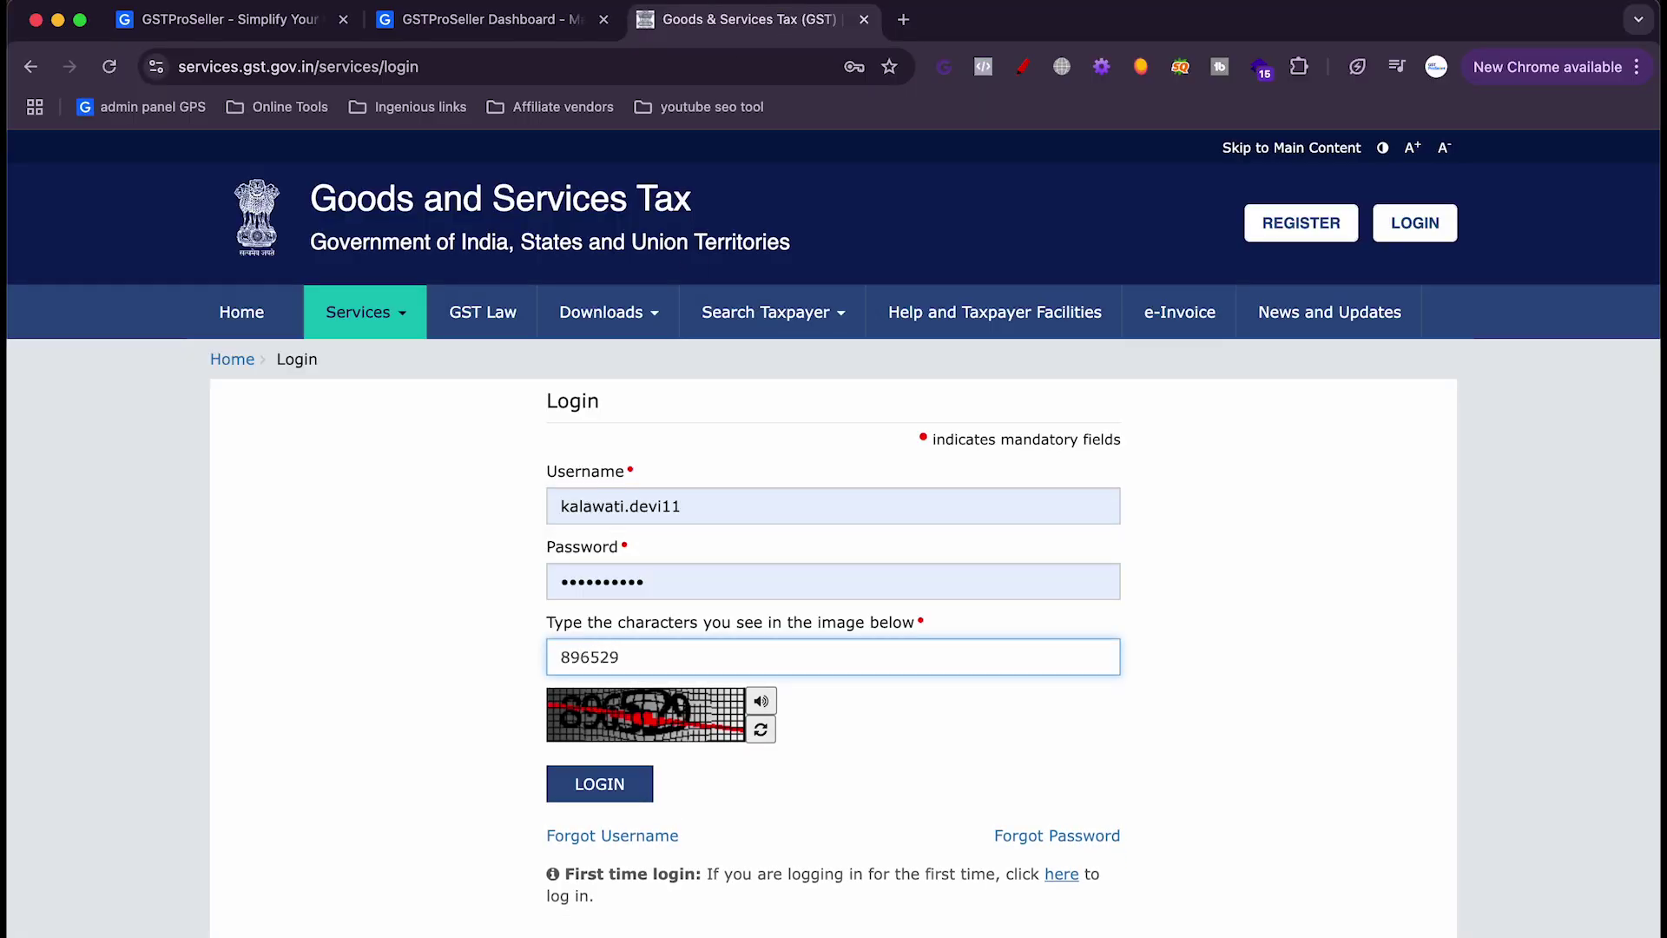
pyautogui.press('Return')
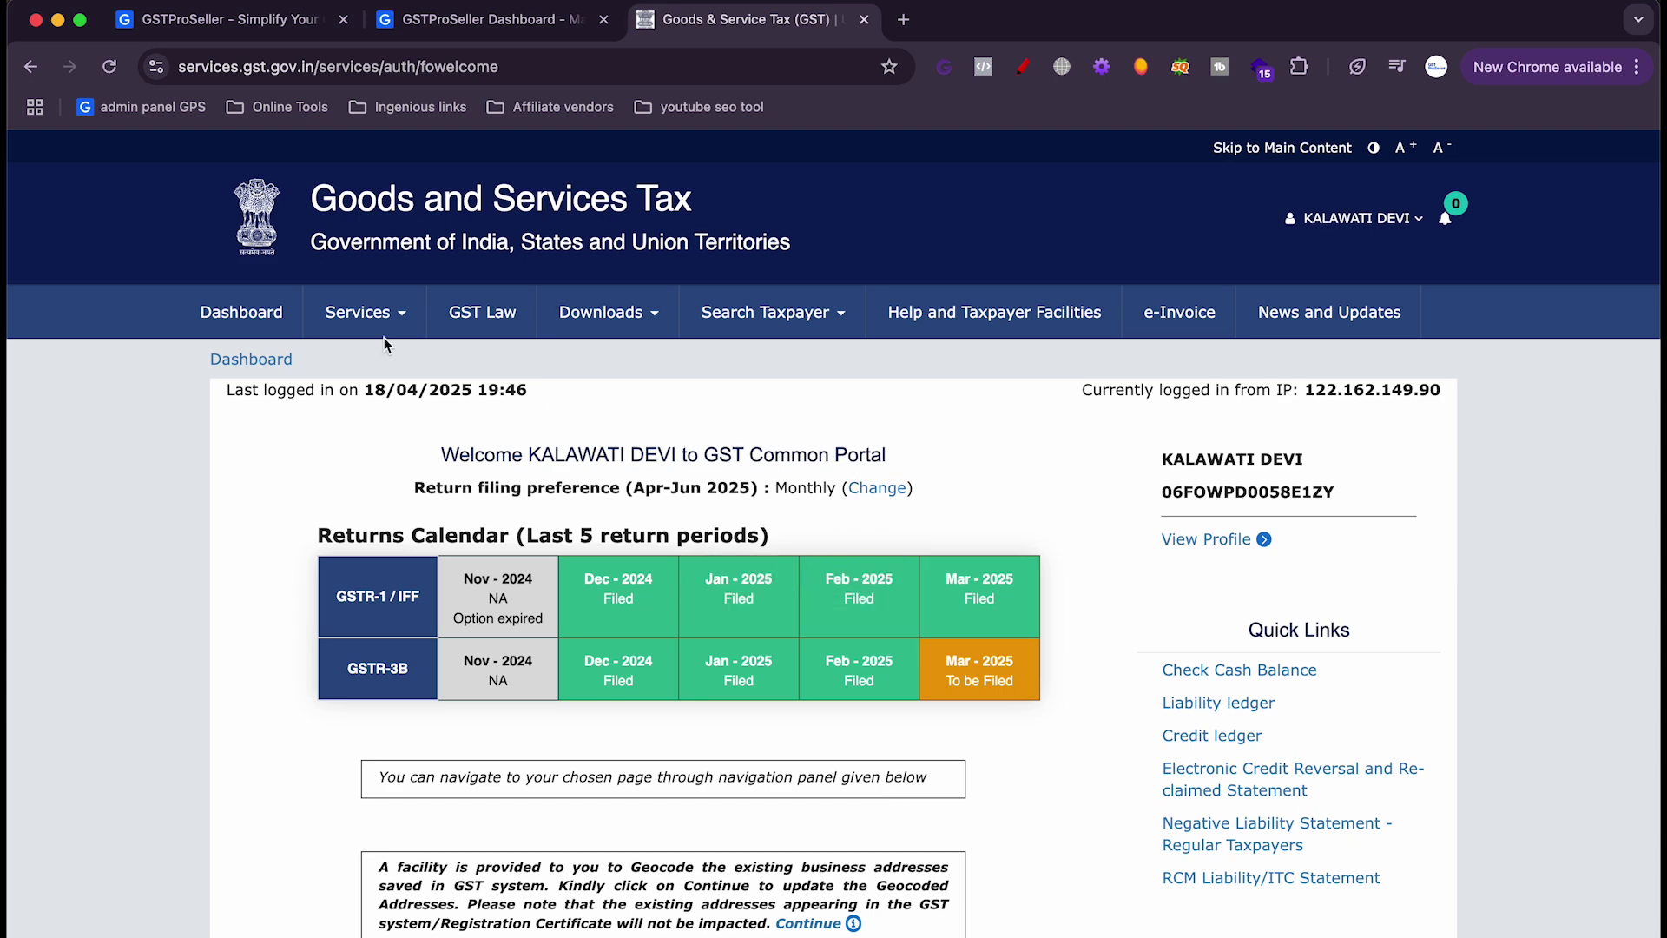
# Open the Returns Dashboard of the GST portal.
pyautogui.moveTo(372, 329)
pyautogui.moveTo(445, 363)
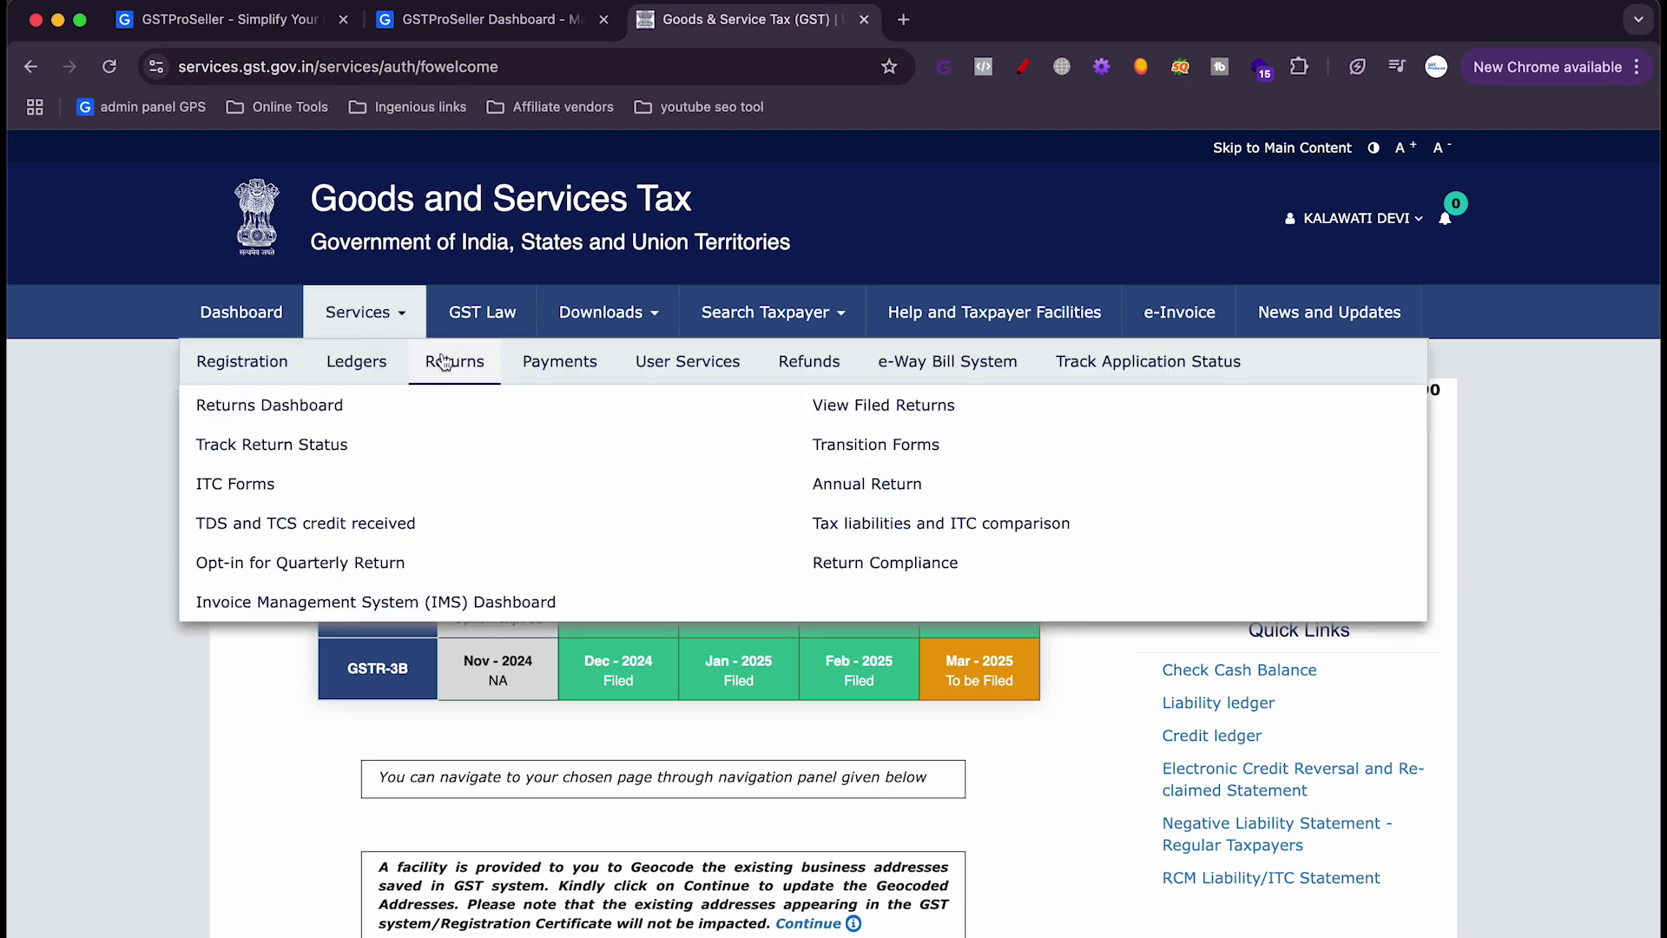
pyautogui.click(328, 405)
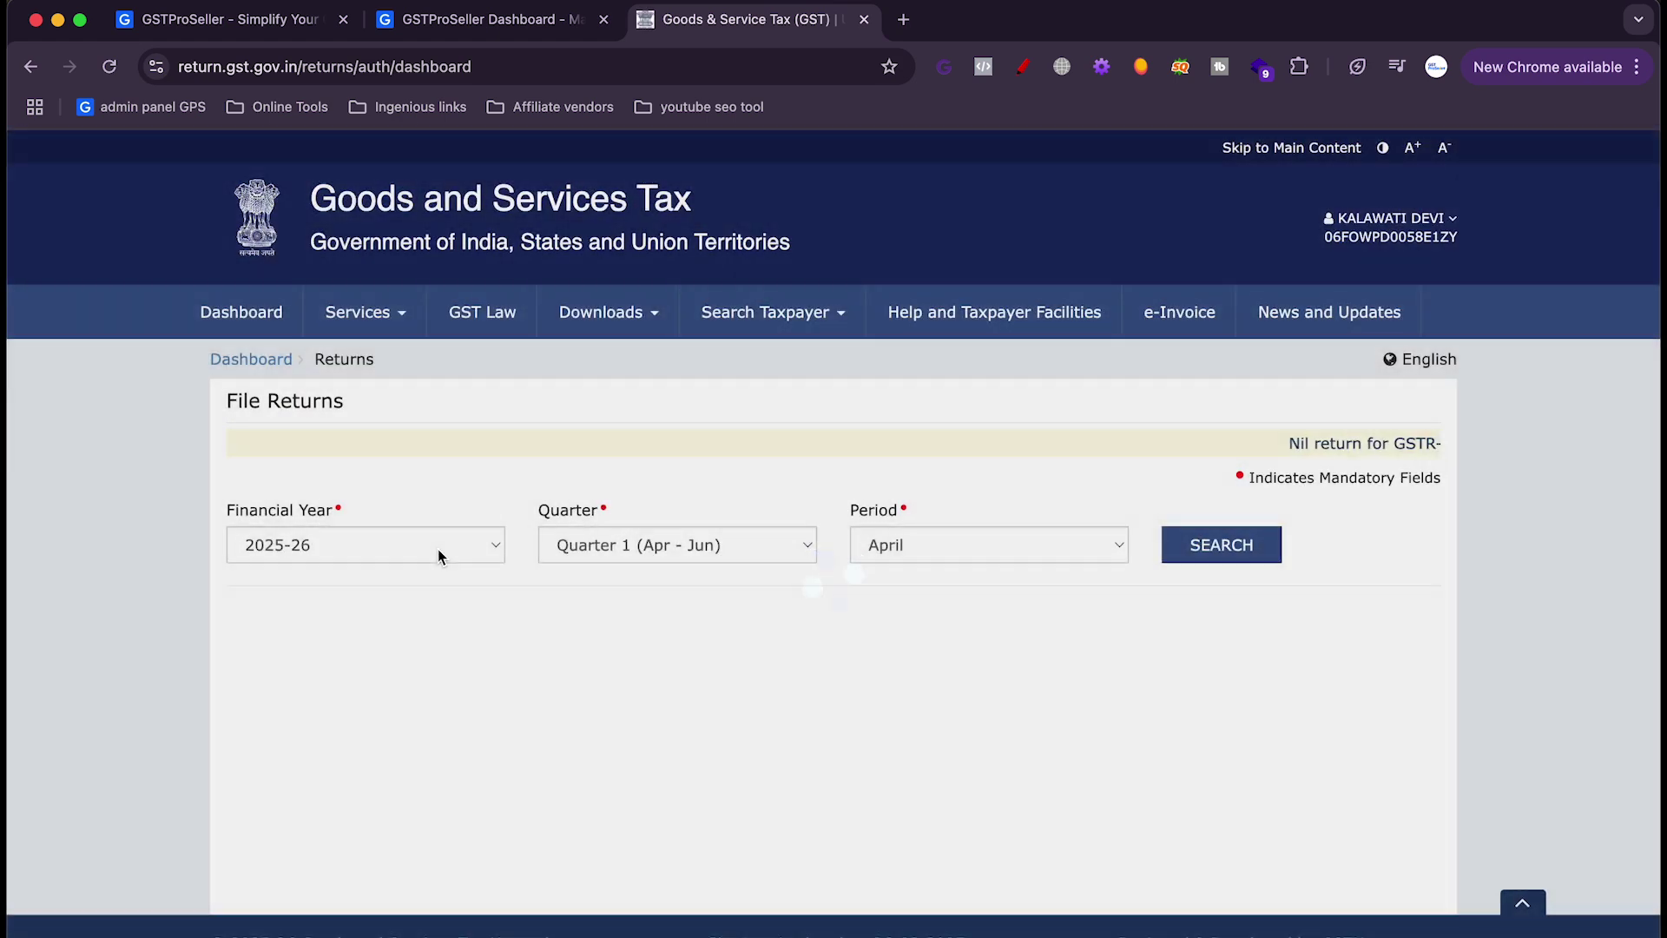
# Search the returns for financial year 2024-25, Quarter 4 (Jan - Mar), period March, and review the available return forms.
pyautogui.click(403, 549)
pyautogui.click(402, 570)
pyautogui.click(661, 531)
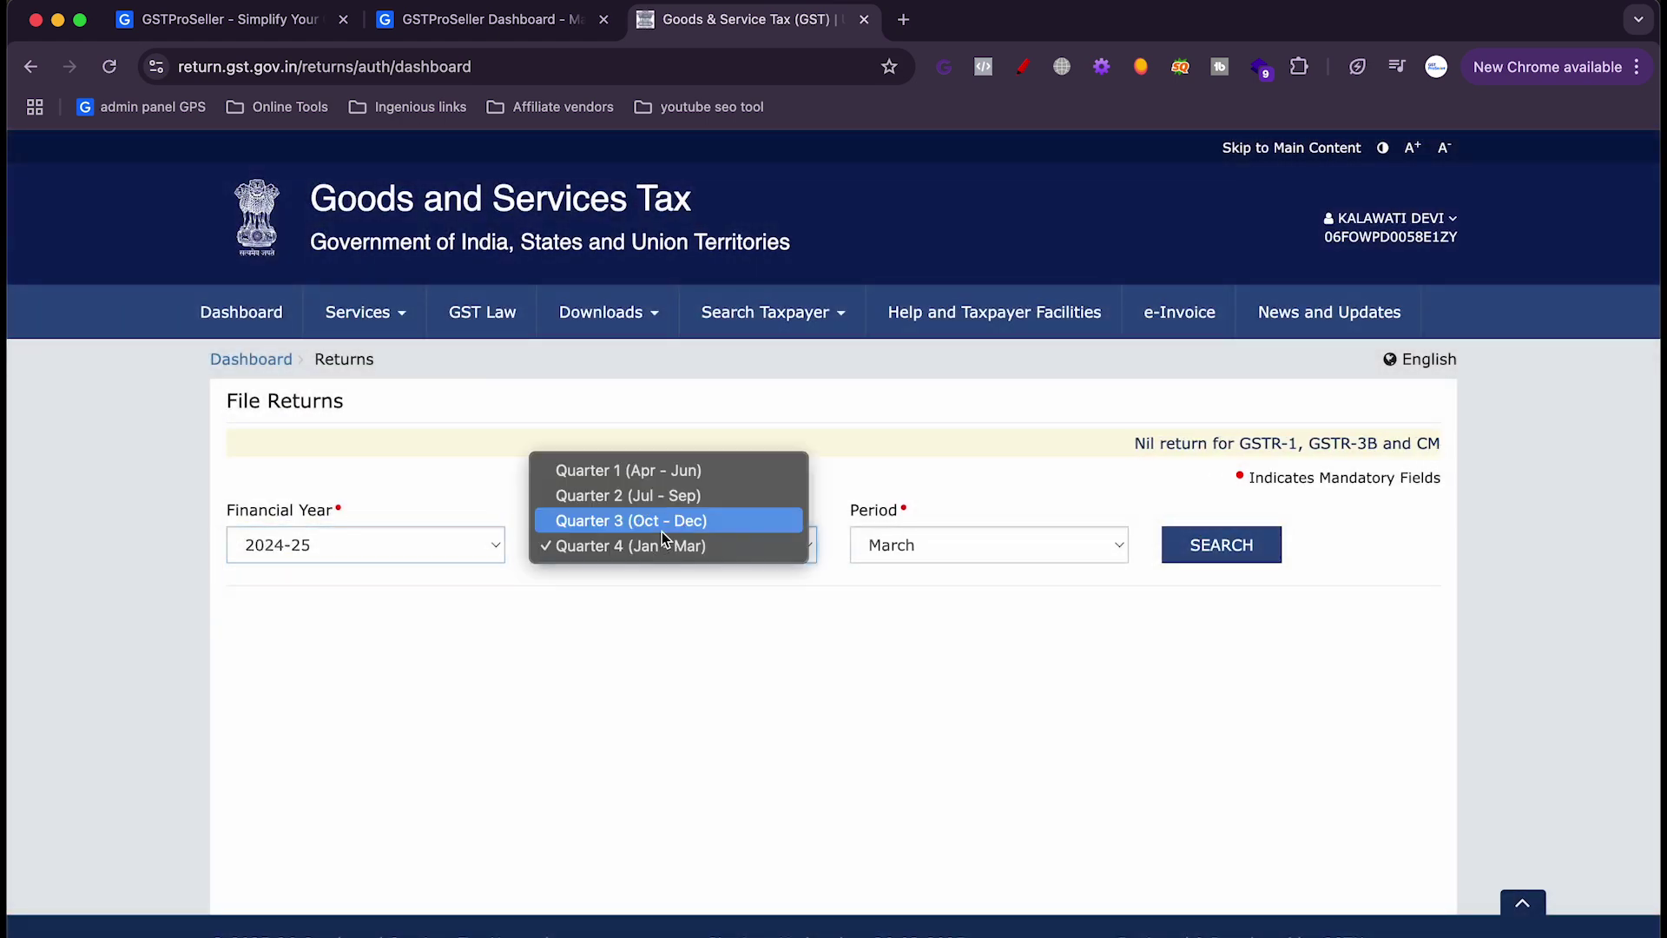
pyautogui.click(690, 556)
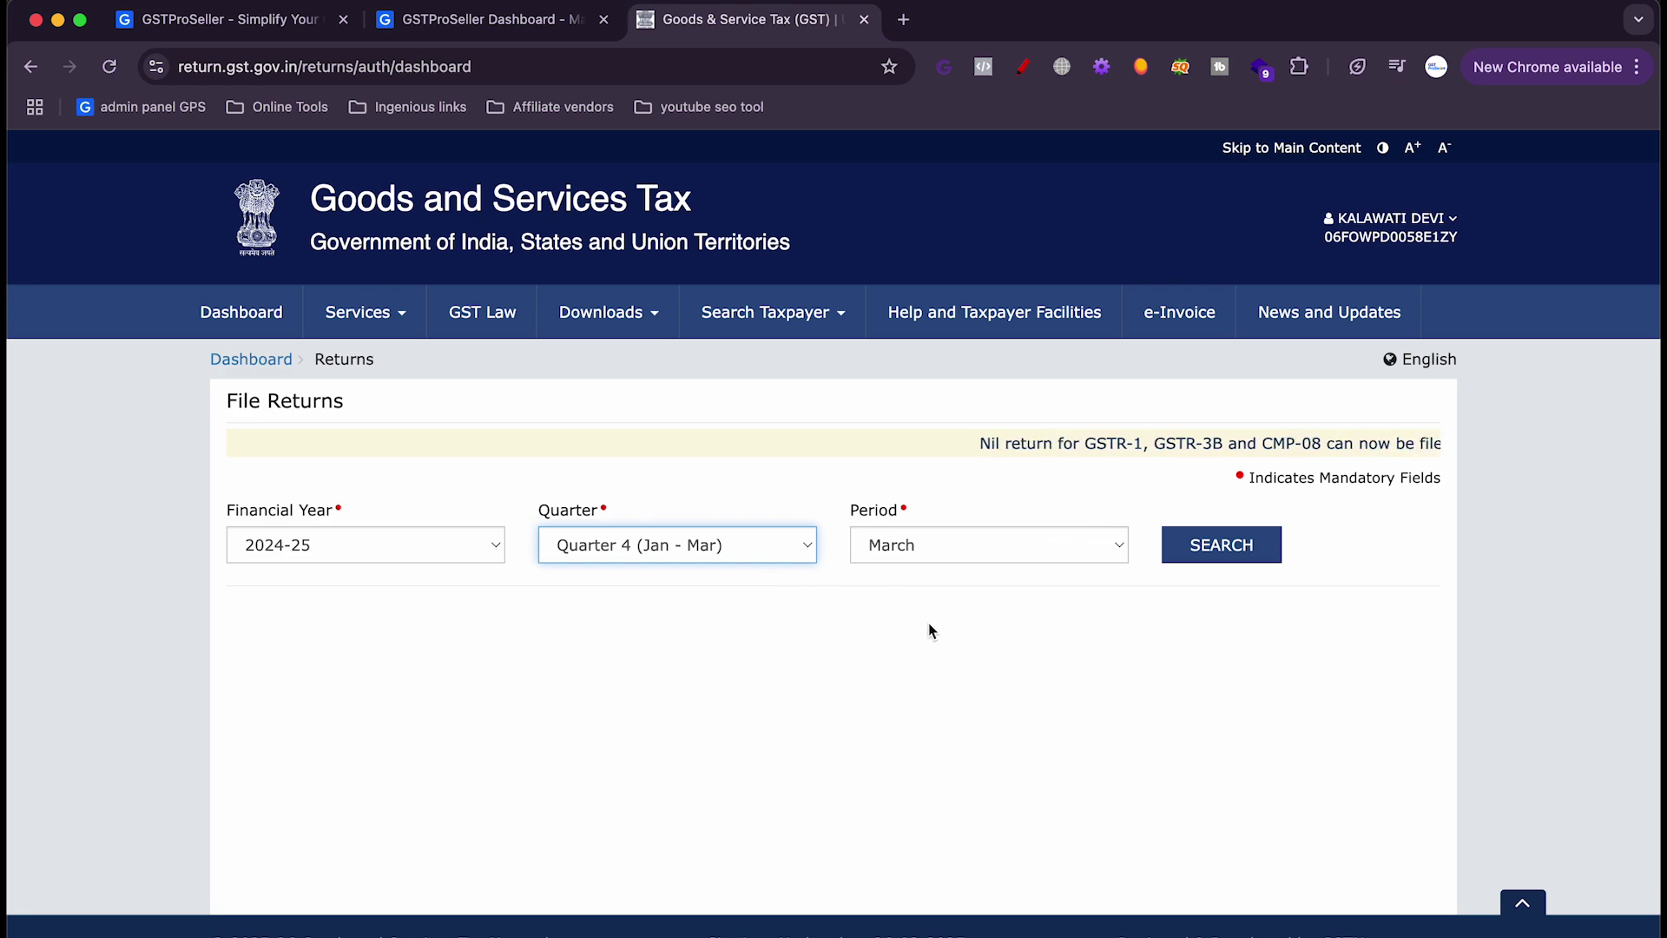
pyautogui.click(1215, 545)
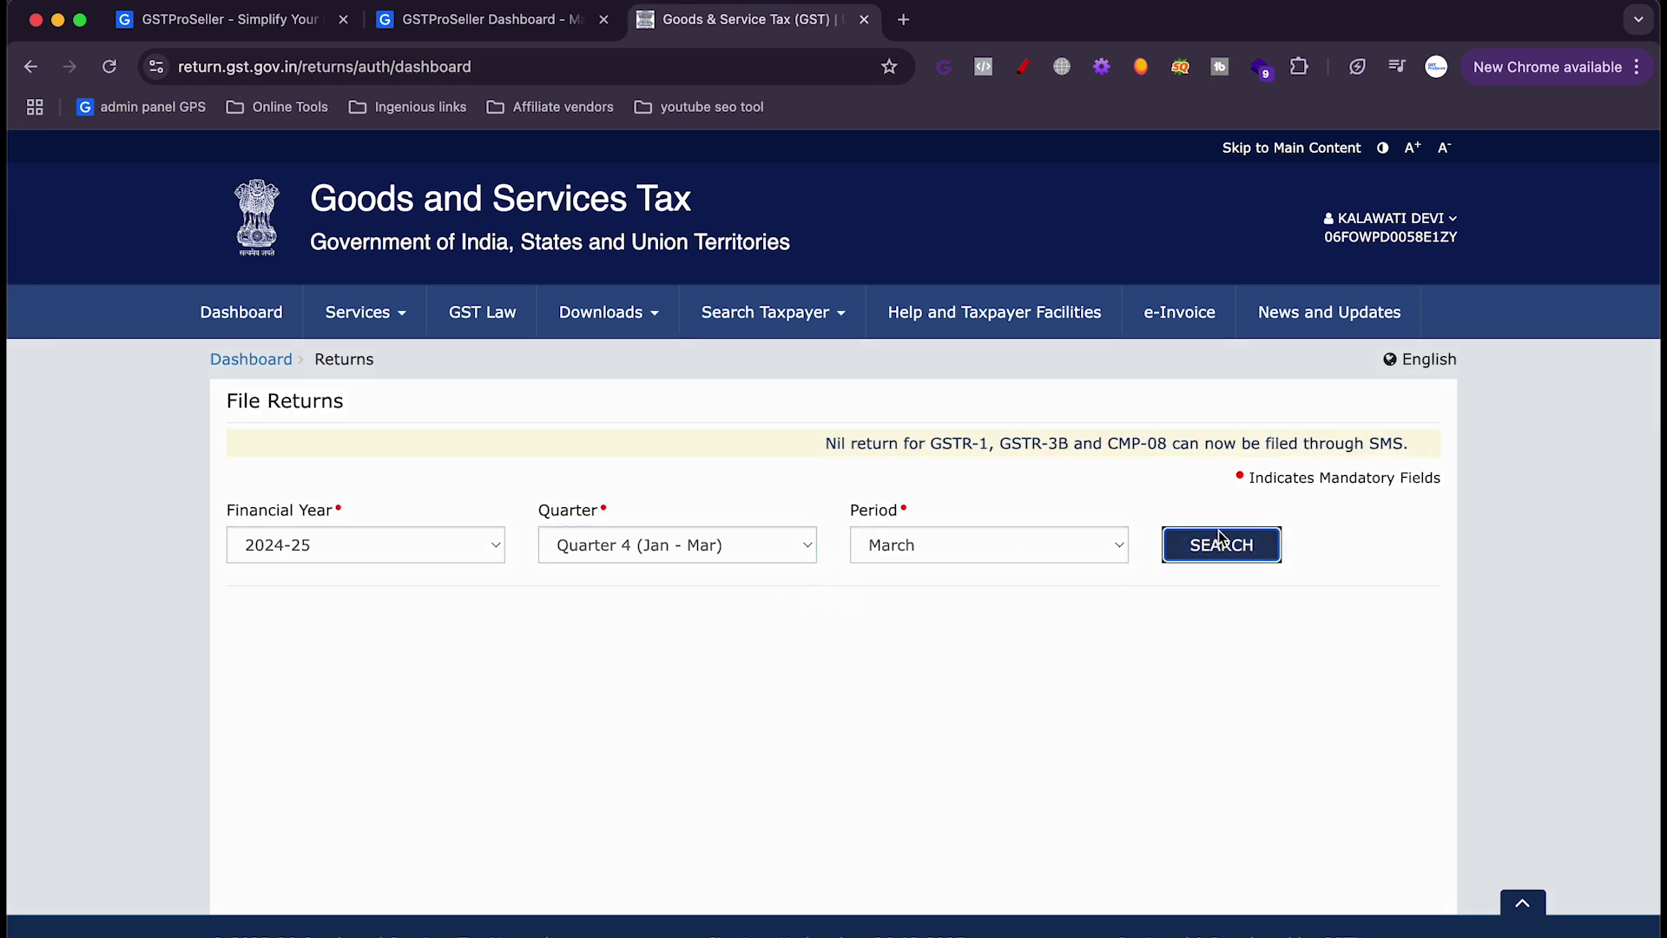
pyautogui.scroll(-5, 719, 716)
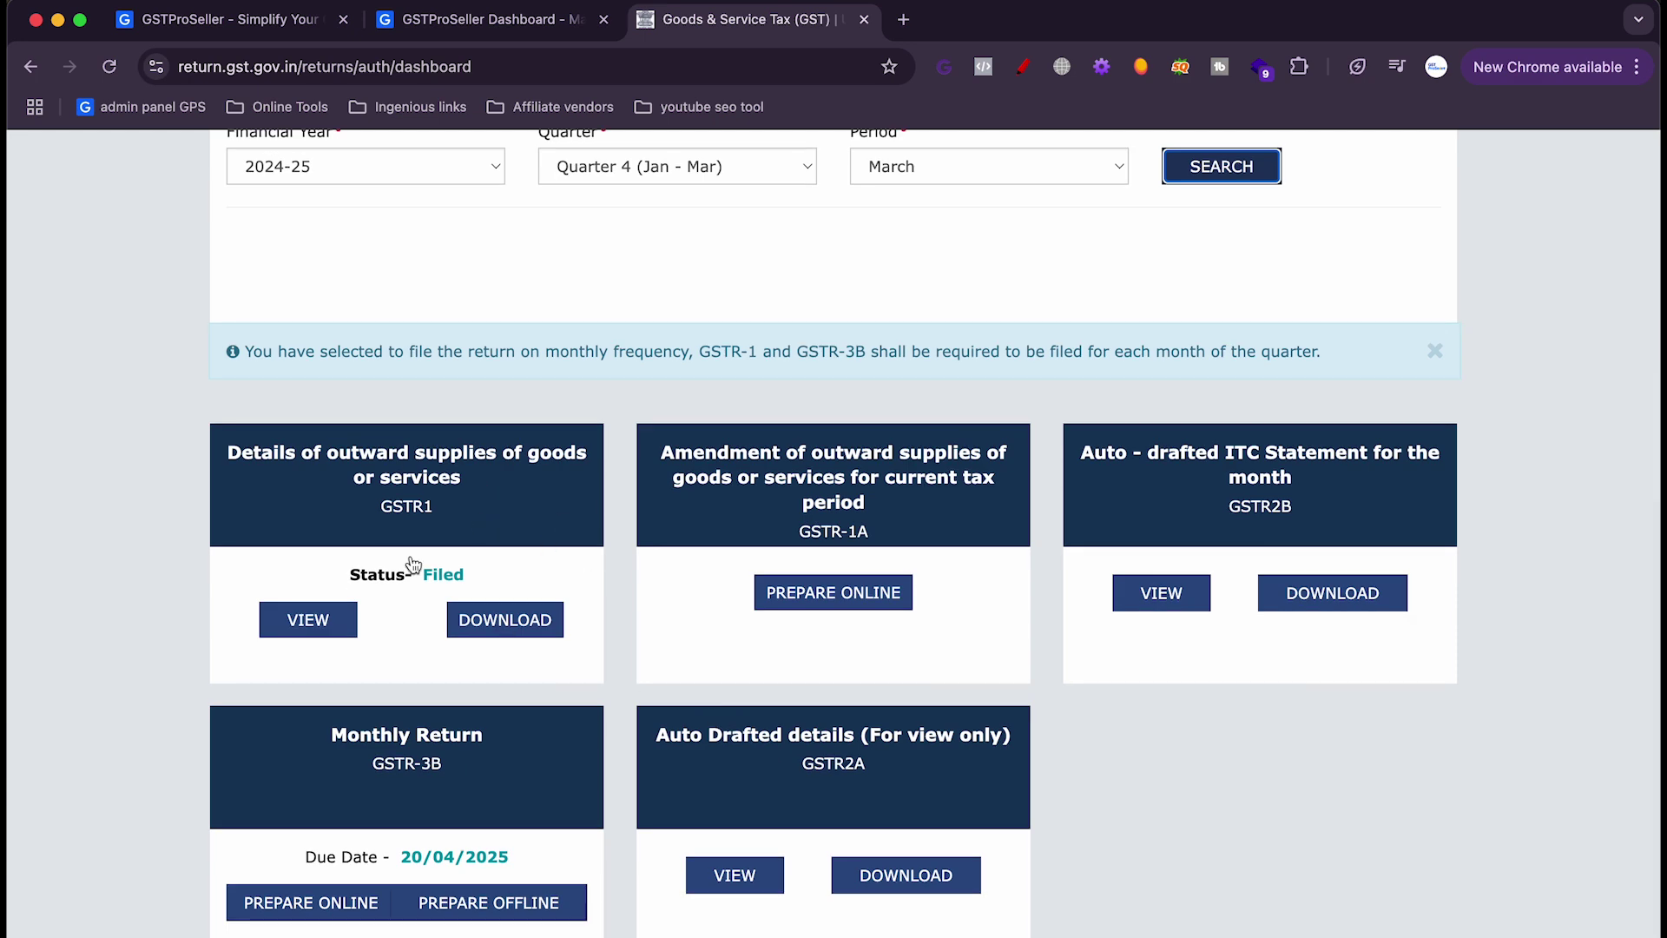
pyautogui.scroll(-2, 552, 656)
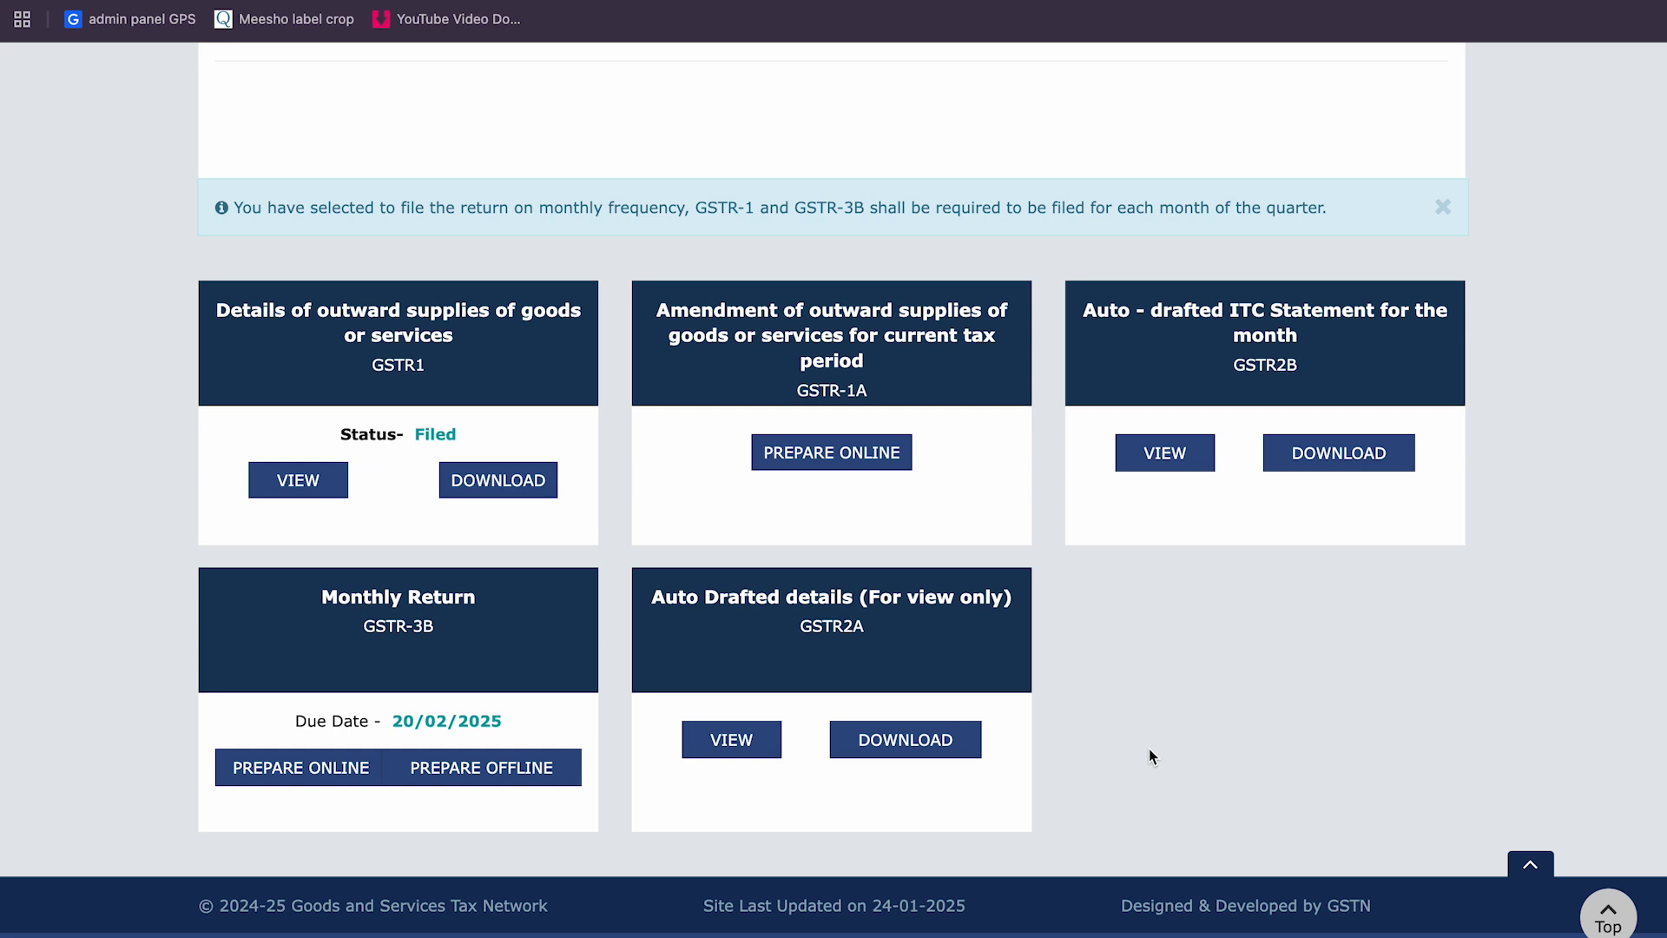
# Open the GSTR-2B auto-drafted ITC statement and expand All other ITC - Supplies from registered persons.
pyautogui.scroll(-1, 1148, 748)
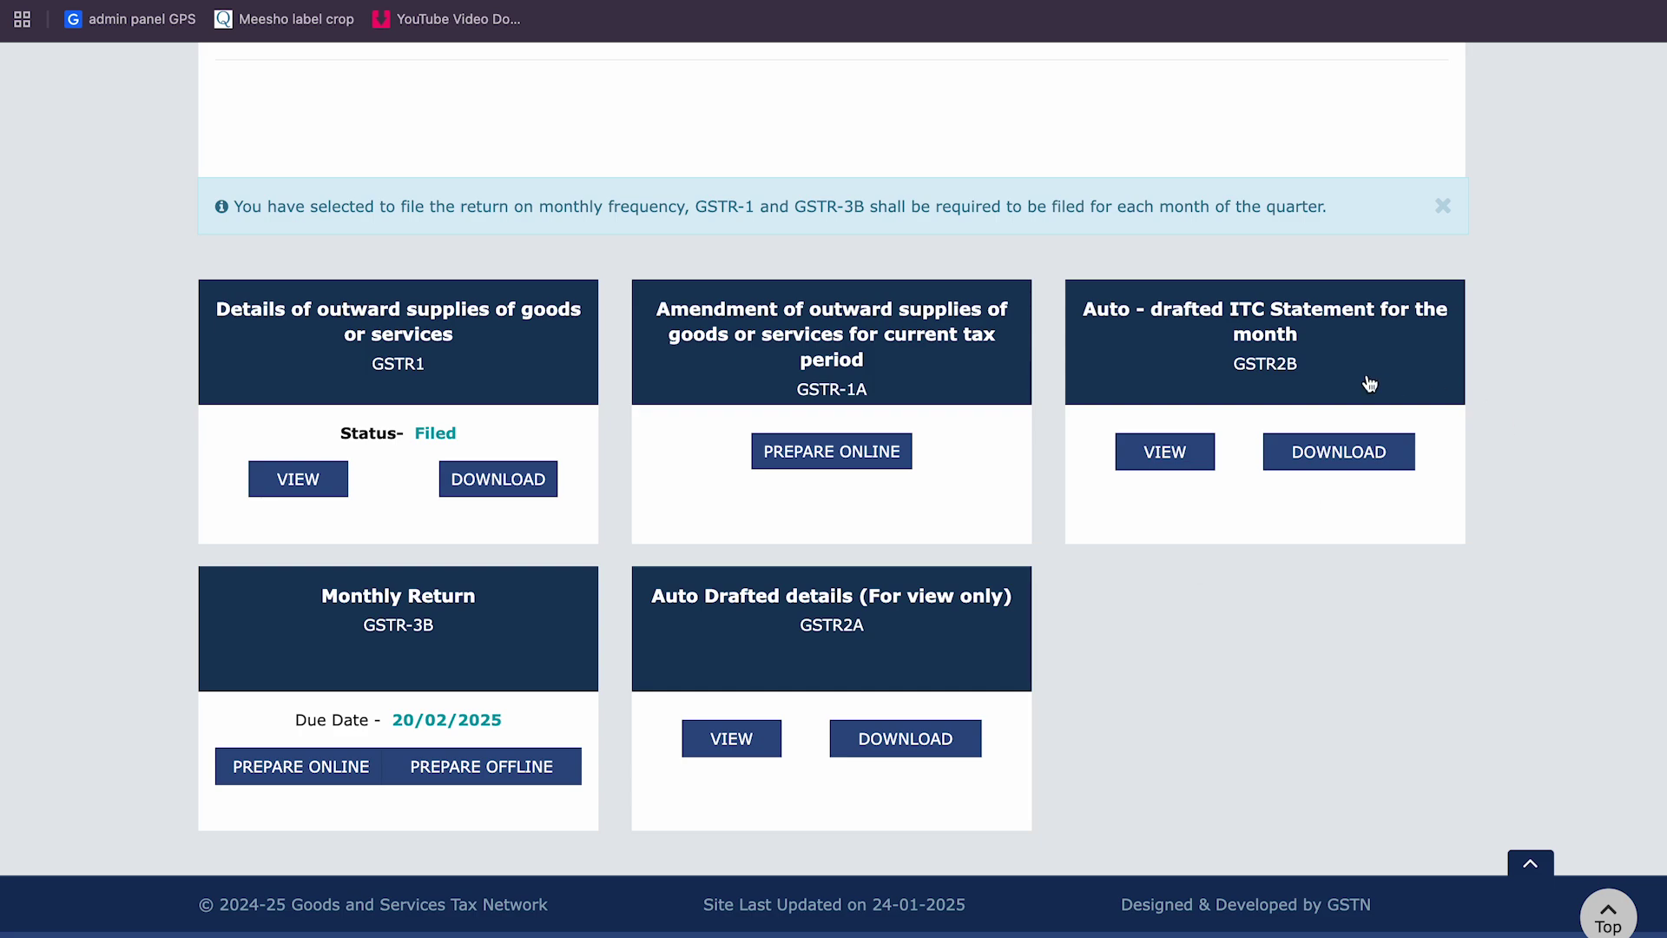
pyautogui.scroll(-2, 966, 549)
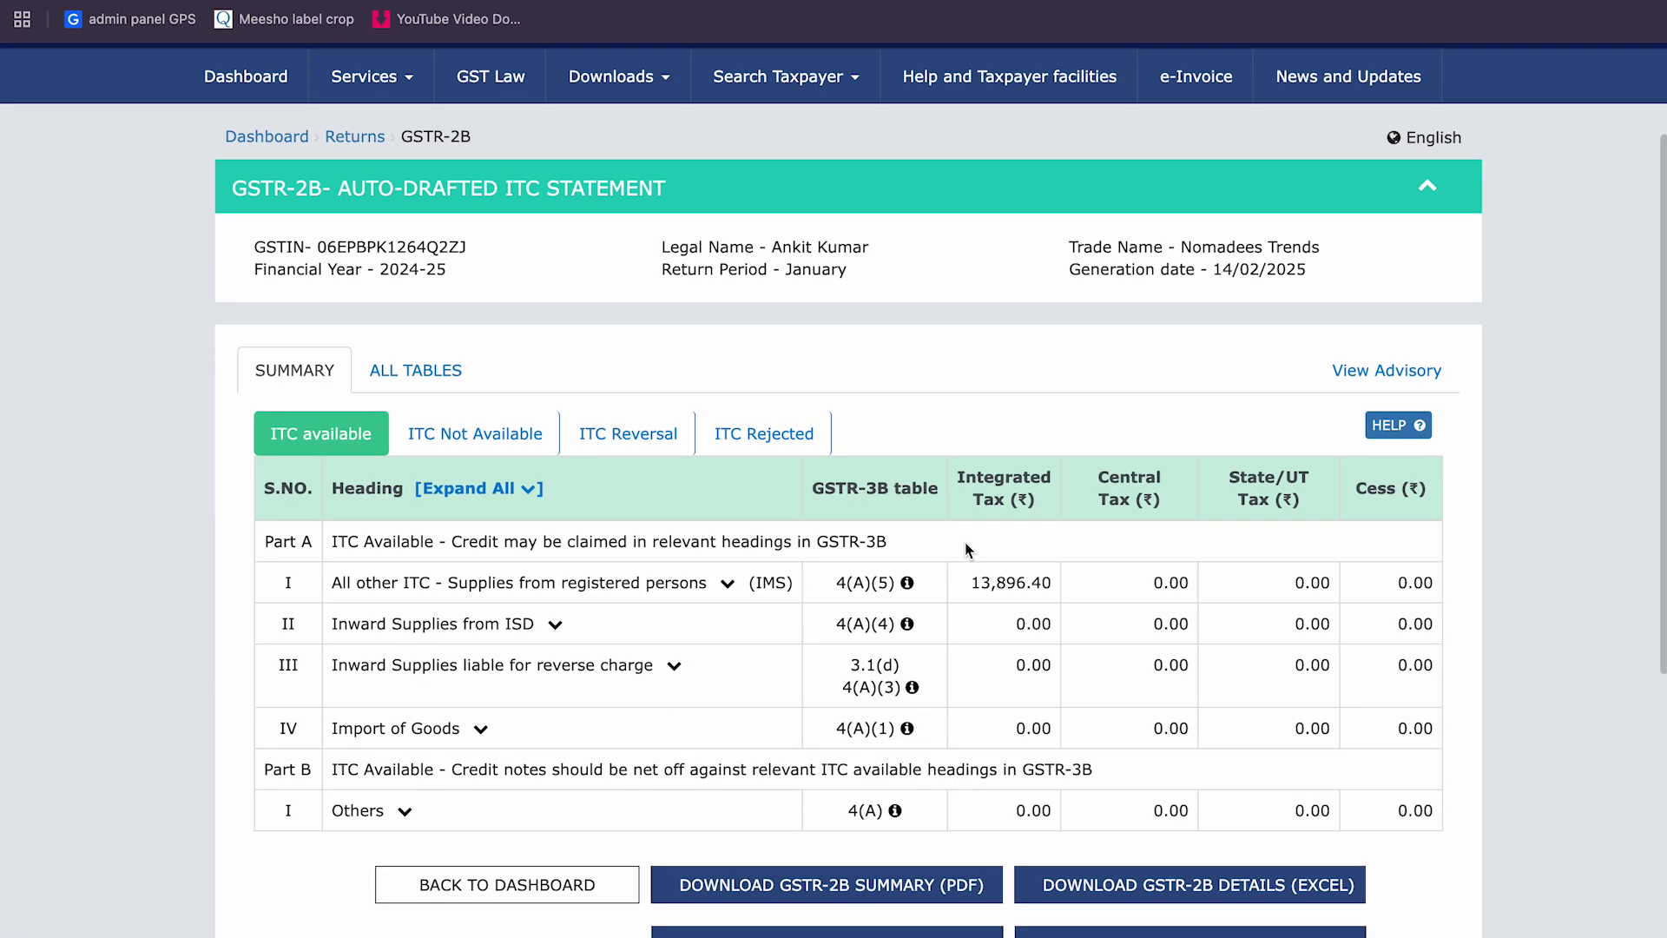
pyautogui.click(727, 582)
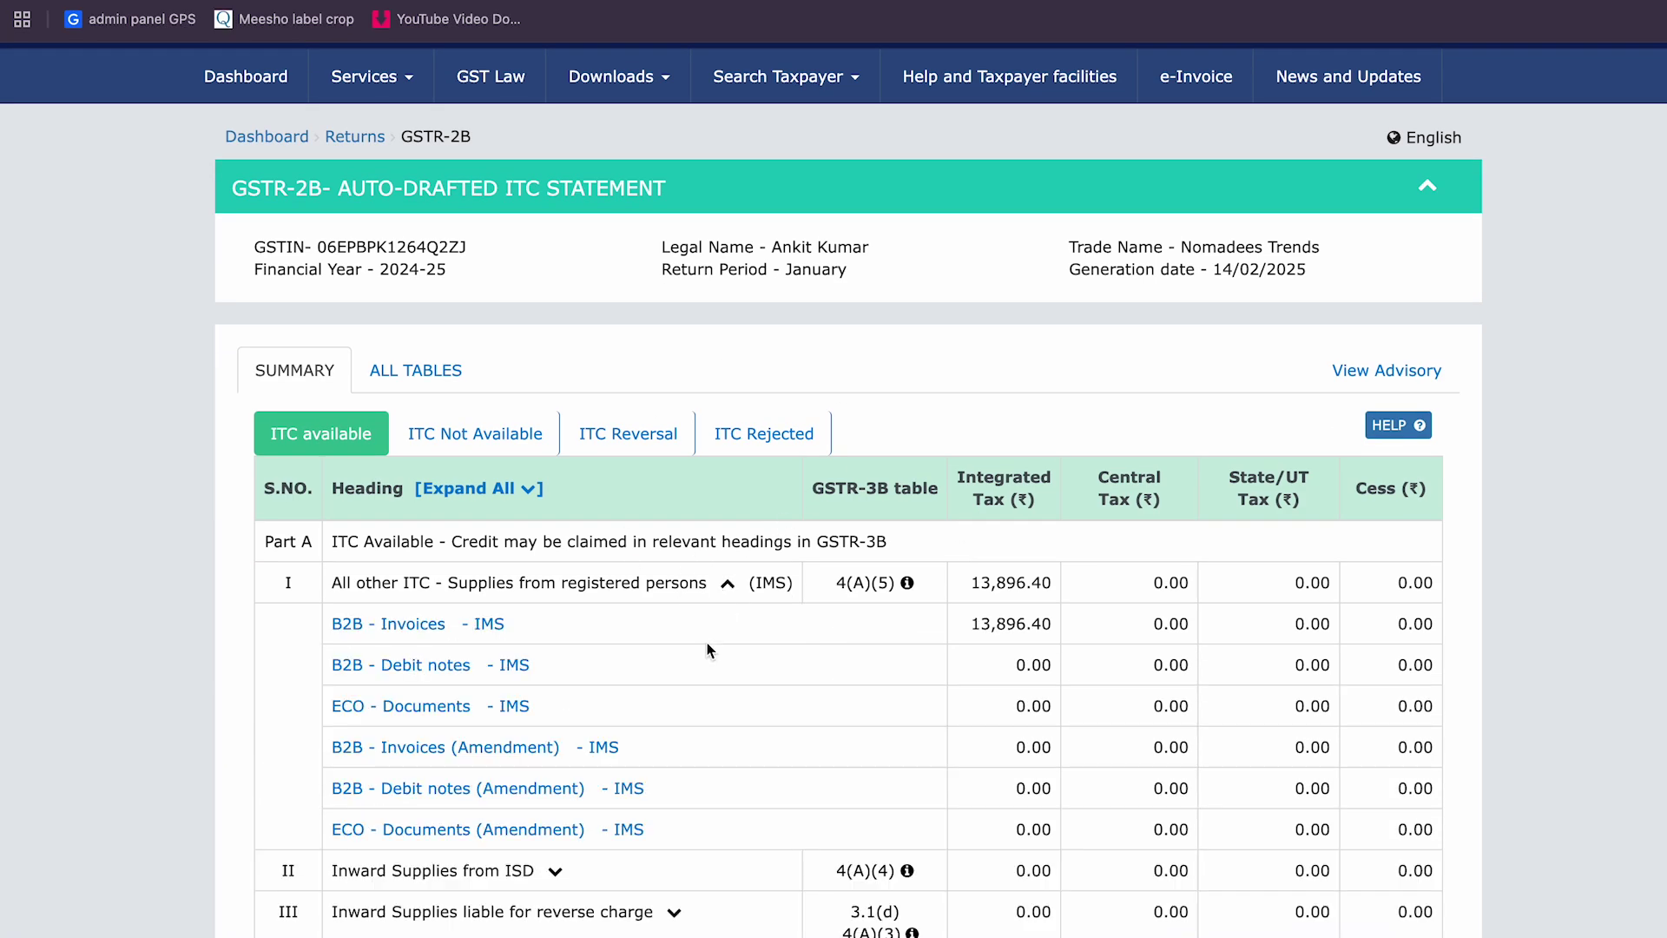
pyautogui.scroll(-1, 709, 648)
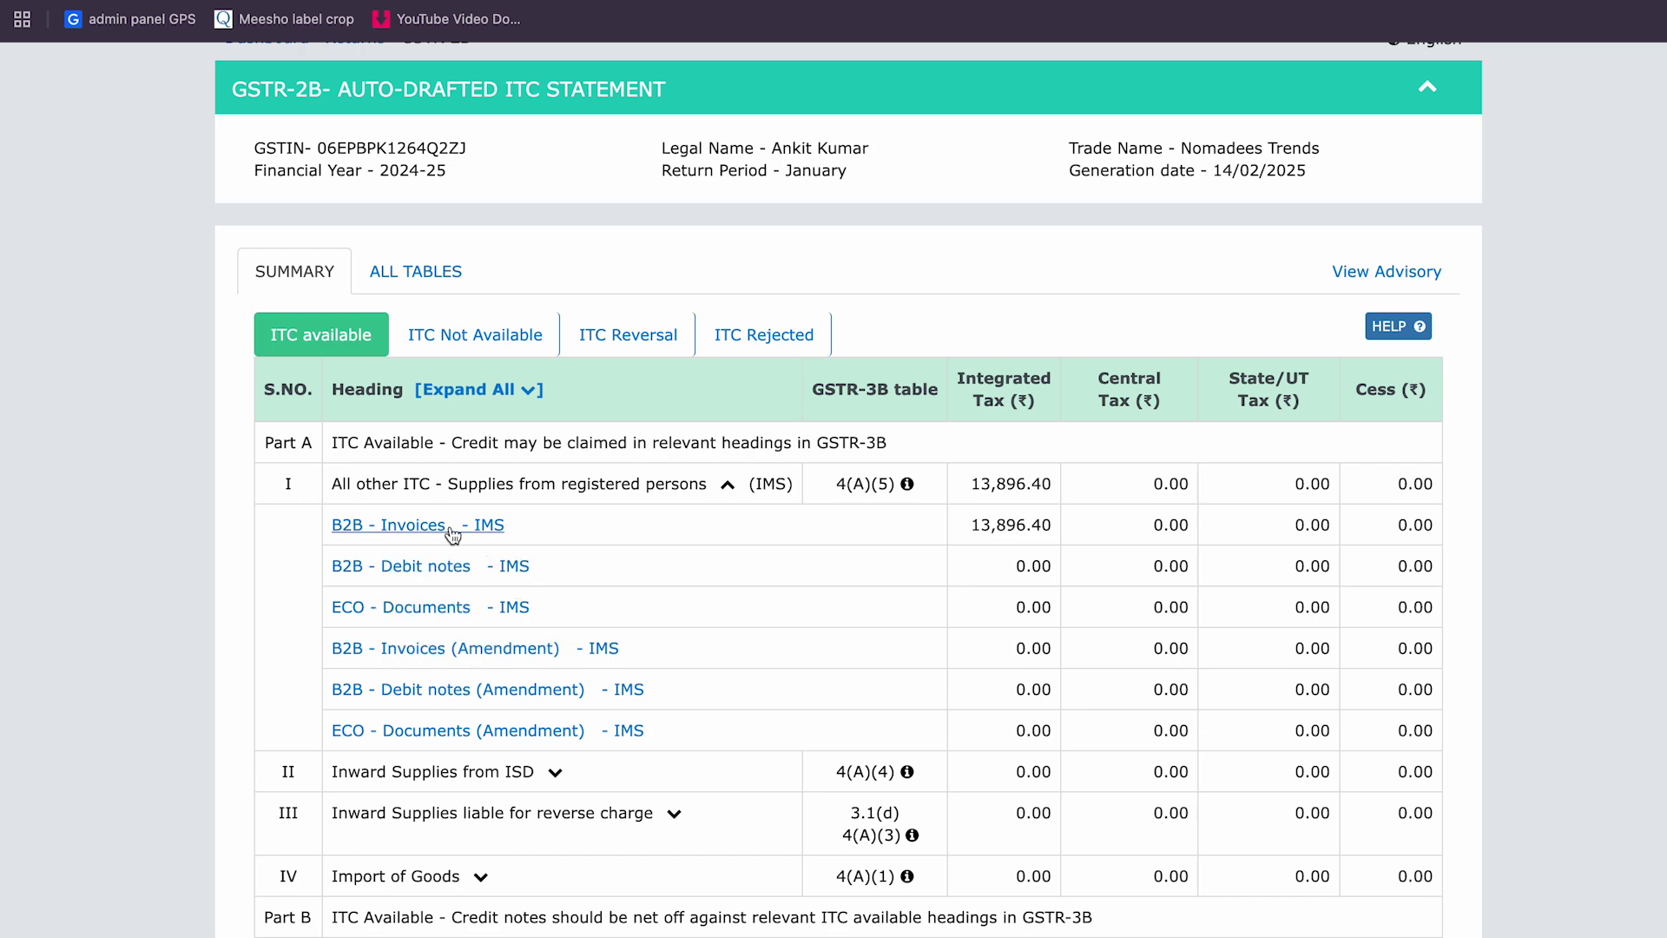
# Examine the supplier, invoice and tax columns of the B2B - Invoices document details, and return to the GSTR-2B summary.
pyautogui.click(401, 527)
pyautogui.hscroll(5, 765, 599)
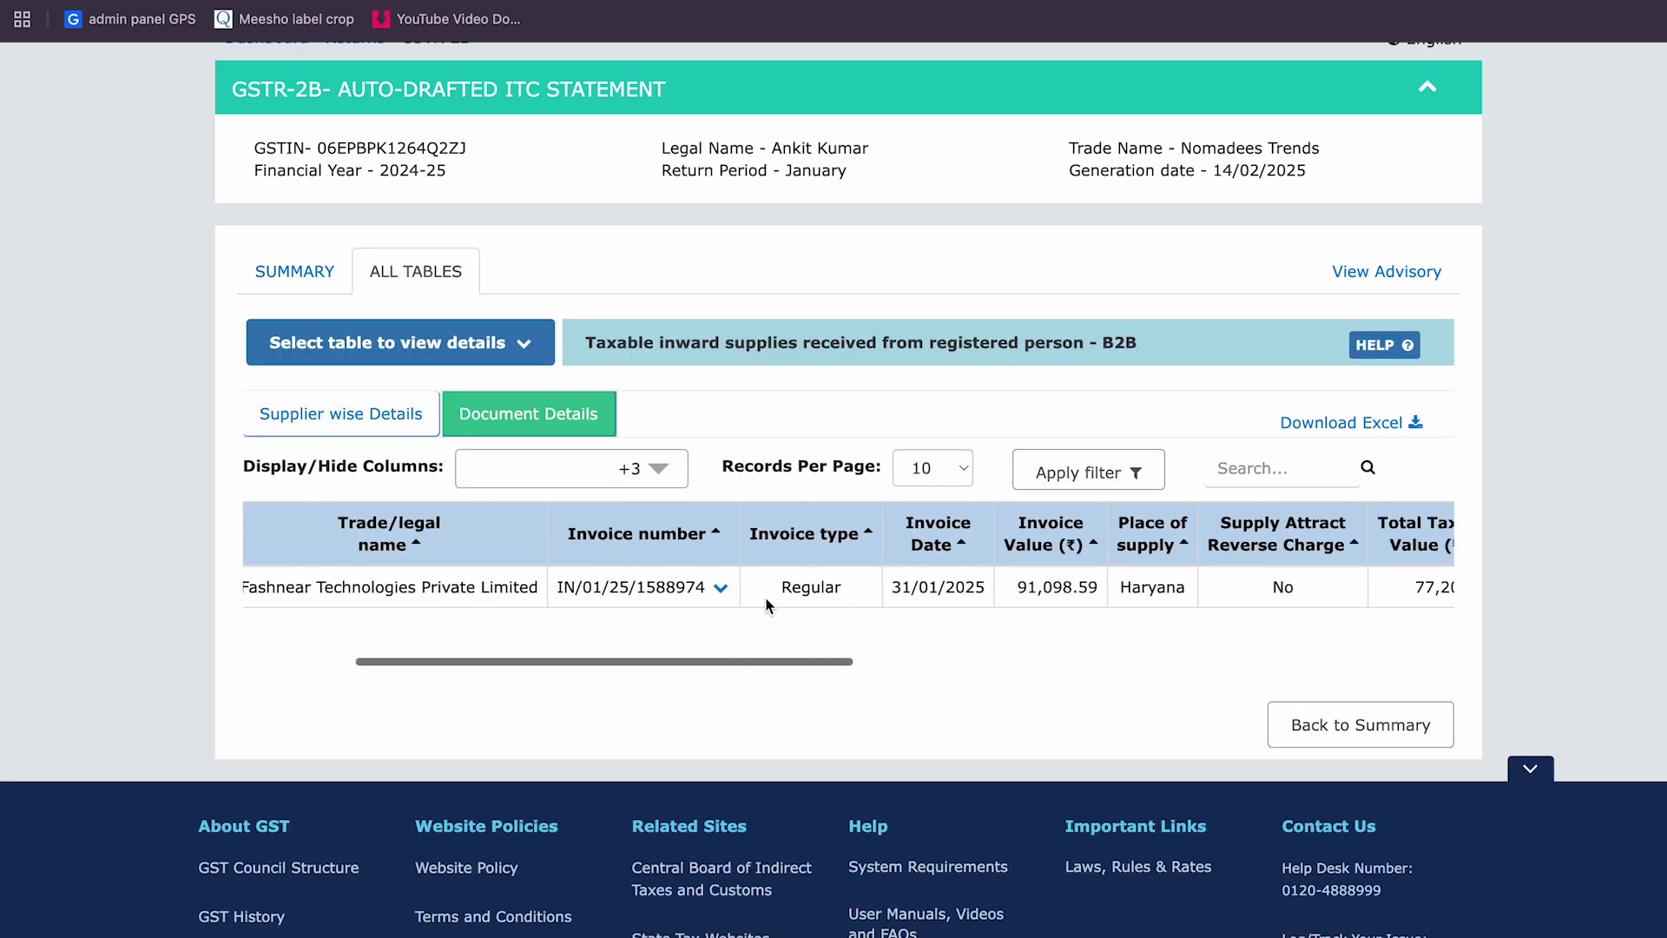
pyautogui.hscroll(-5, 765, 599)
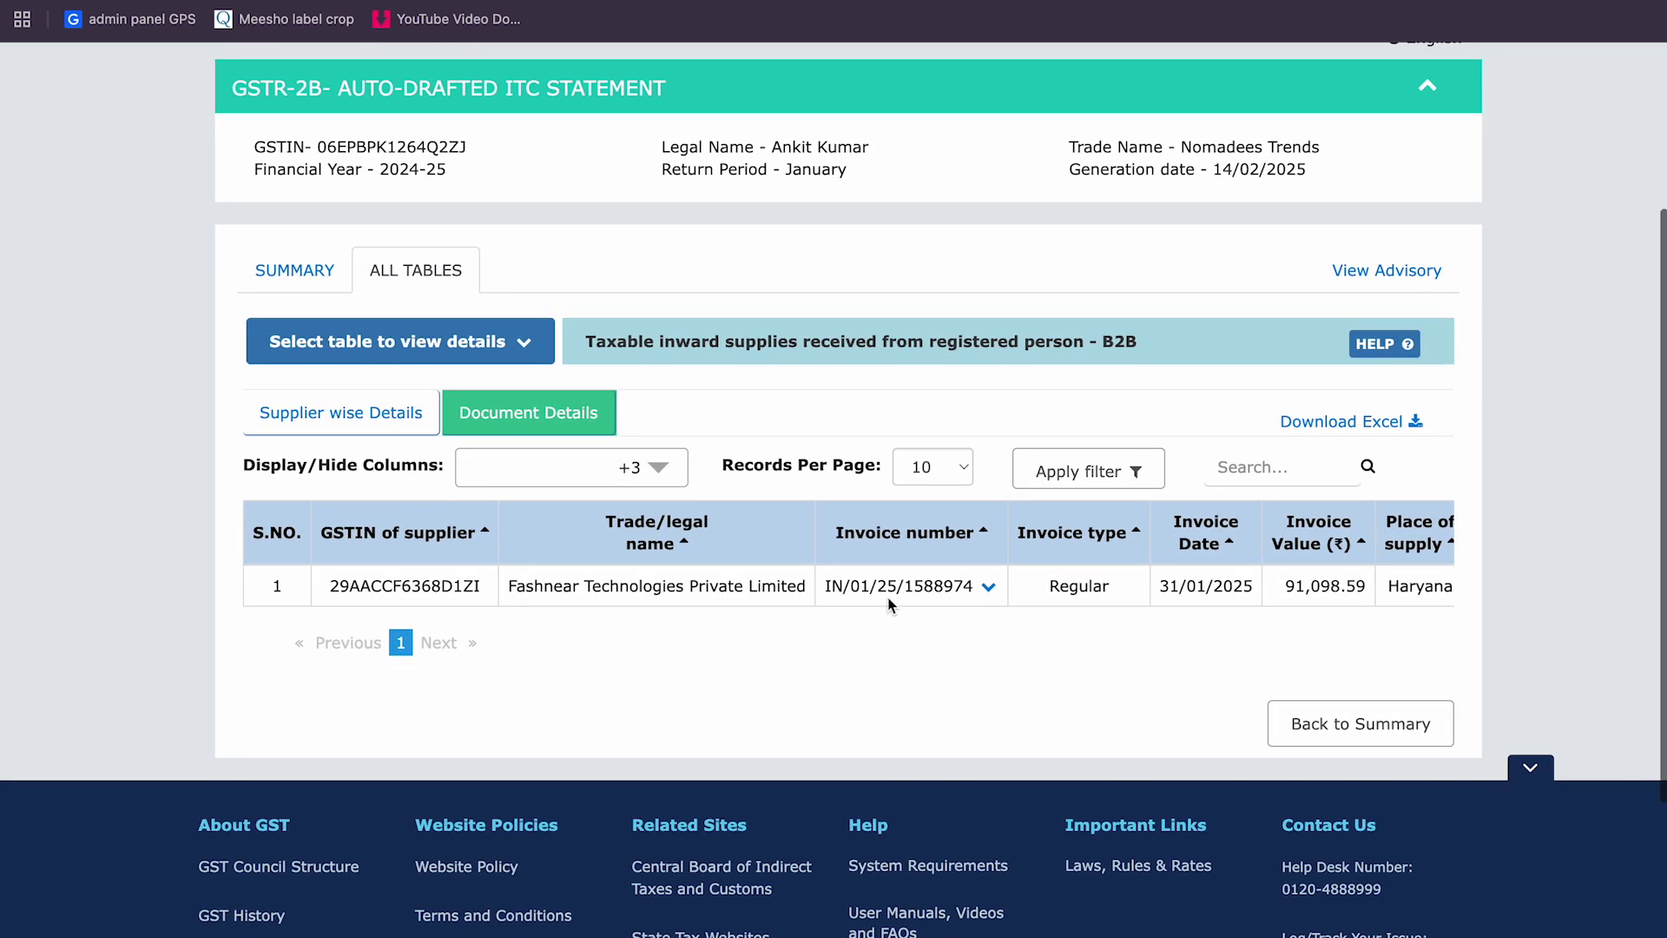
pyautogui.hscroll(10, 895, 599)
pyautogui.hscroll(-10, 890, 605)
pyautogui.scroll(1, 890, 605)
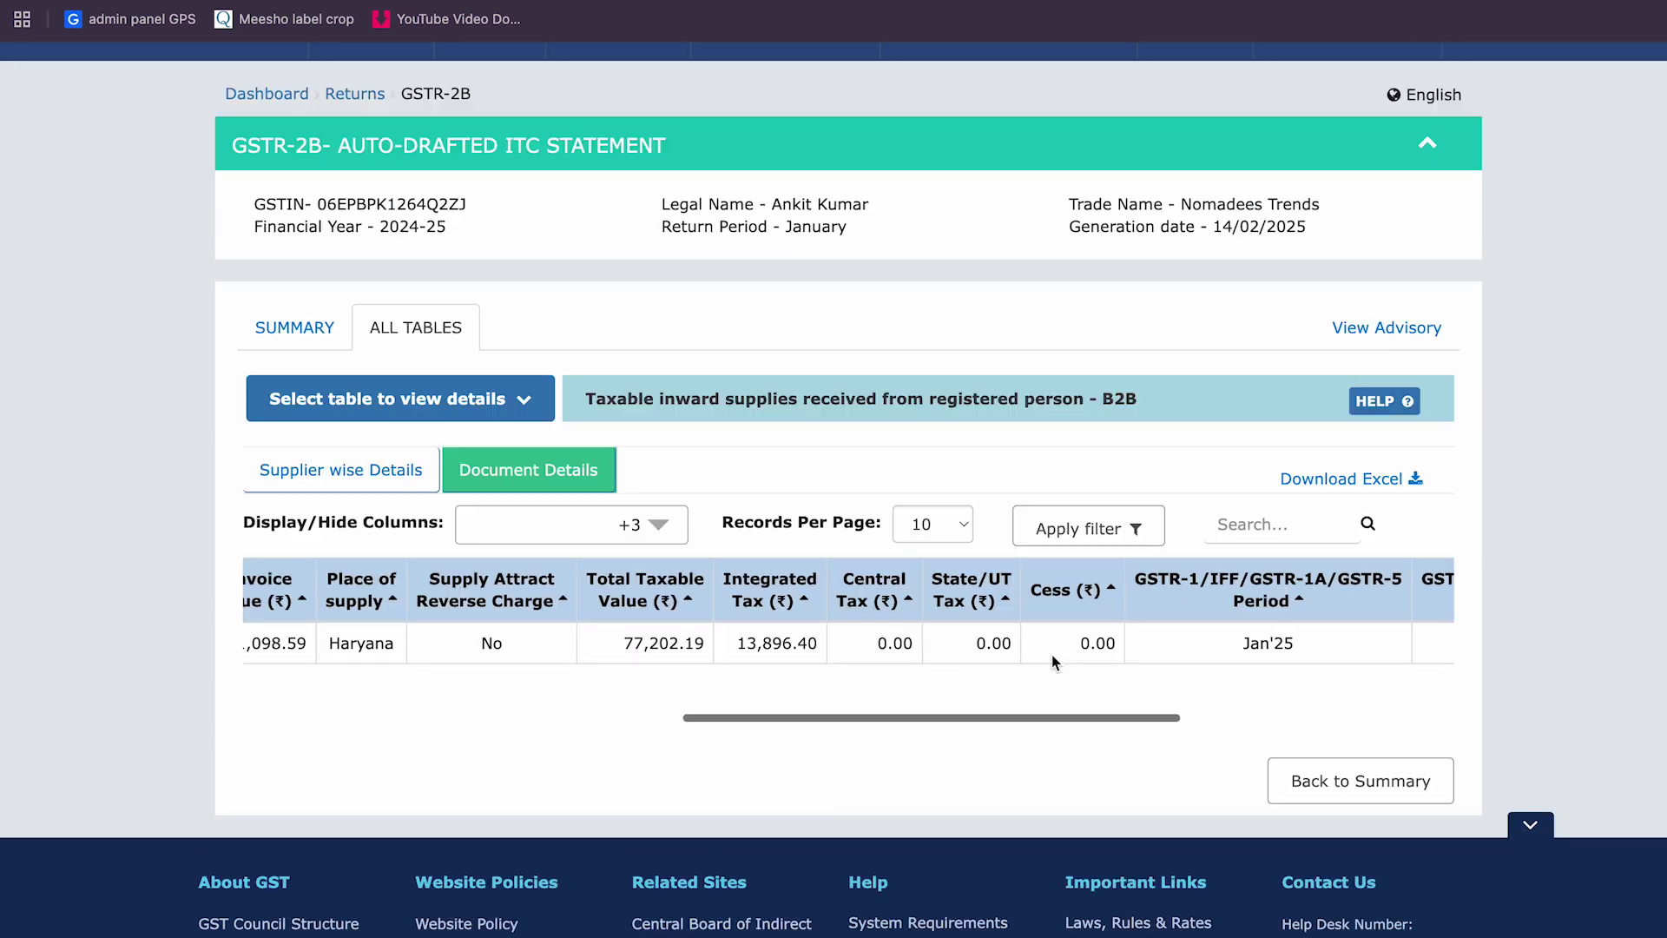
pyautogui.click(1358, 784)
pyautogui.scroll(-1, 1081, 756)
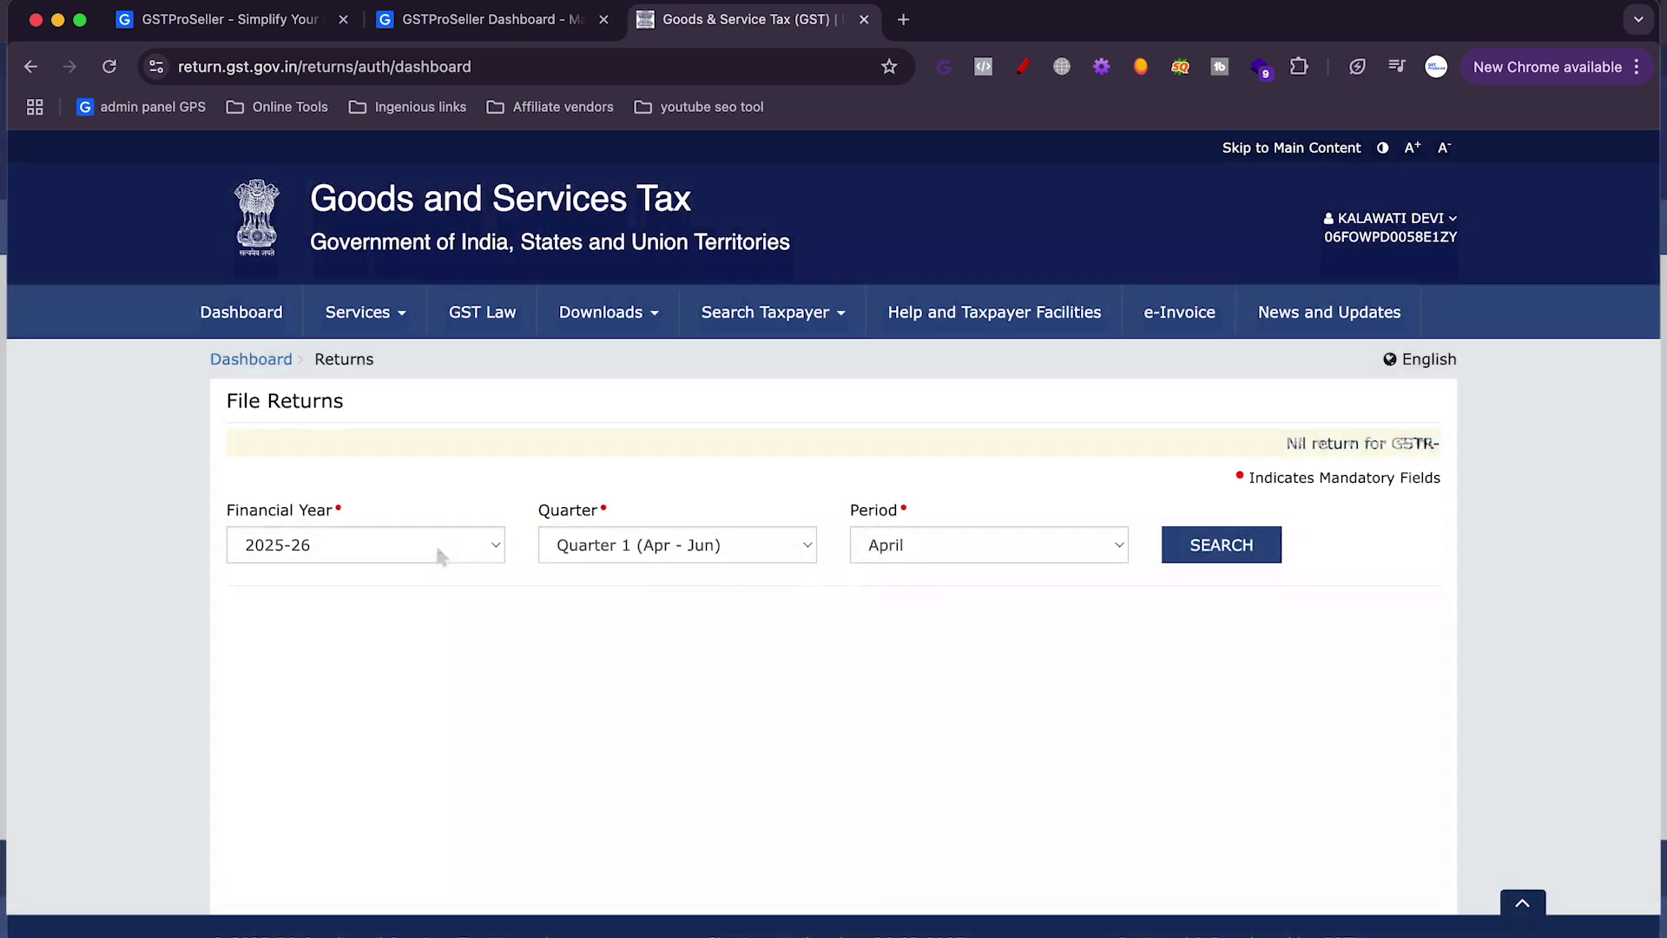
# Select financial year 2024-25, Quarter 4 (Jan - Mar), for the March return and open its GSTR-3B form.
pyautogui.click(401, 547)
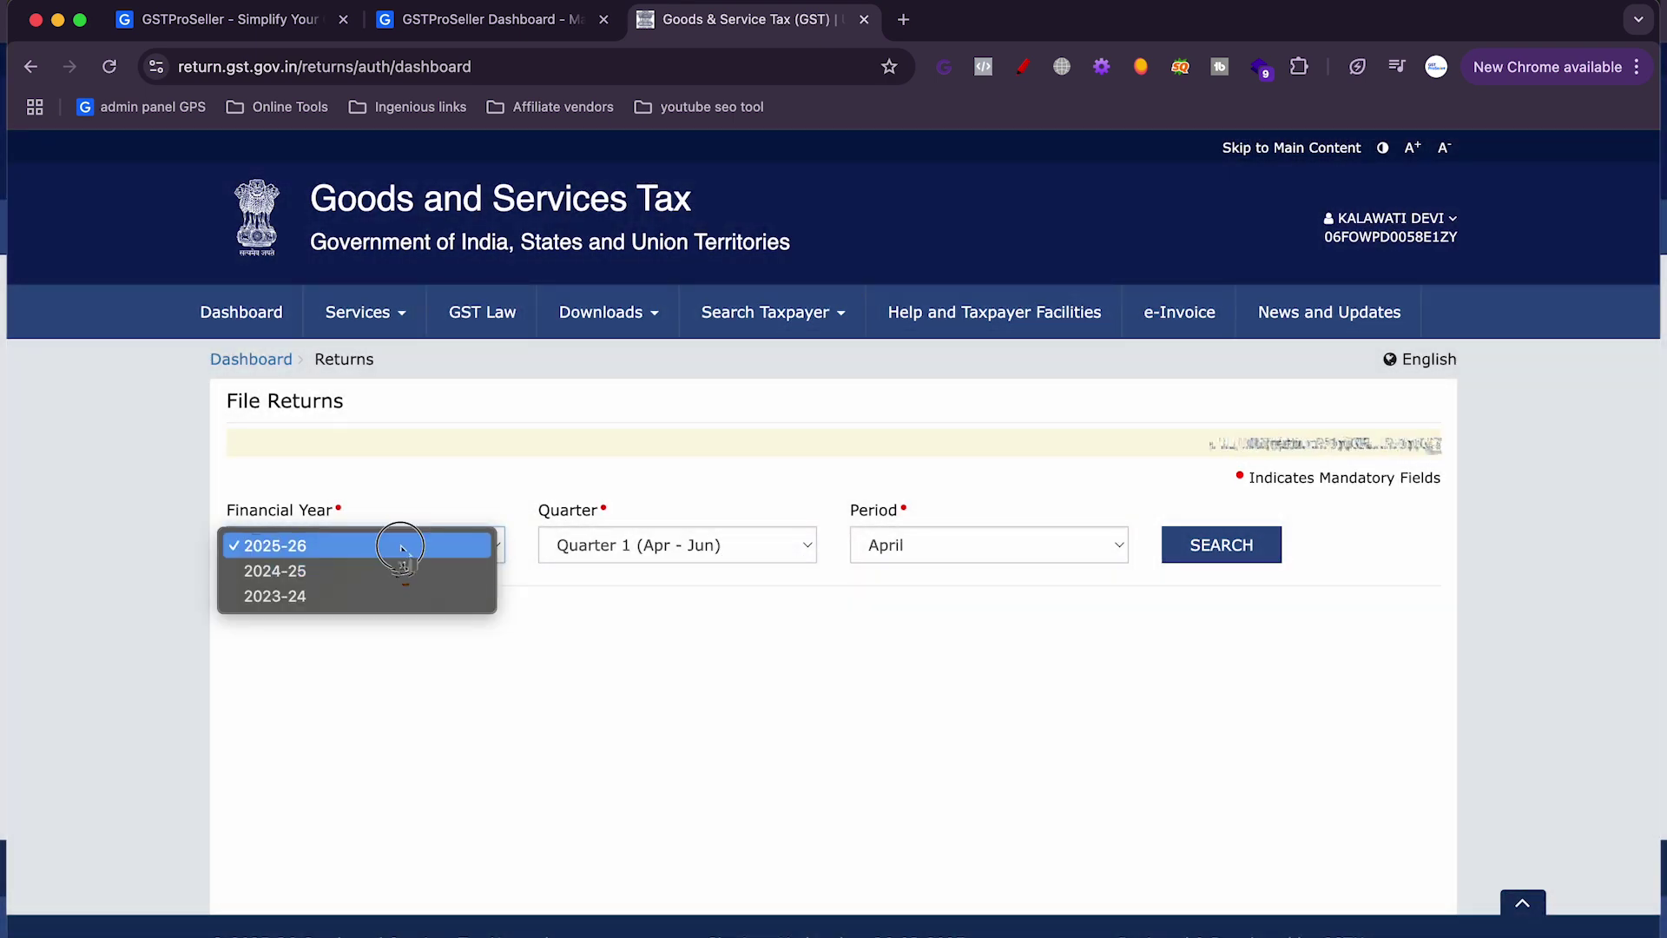
pyautogui.click(401, 571)
pyautogui.click(747, 545)
pyautogui.click(764, 547)
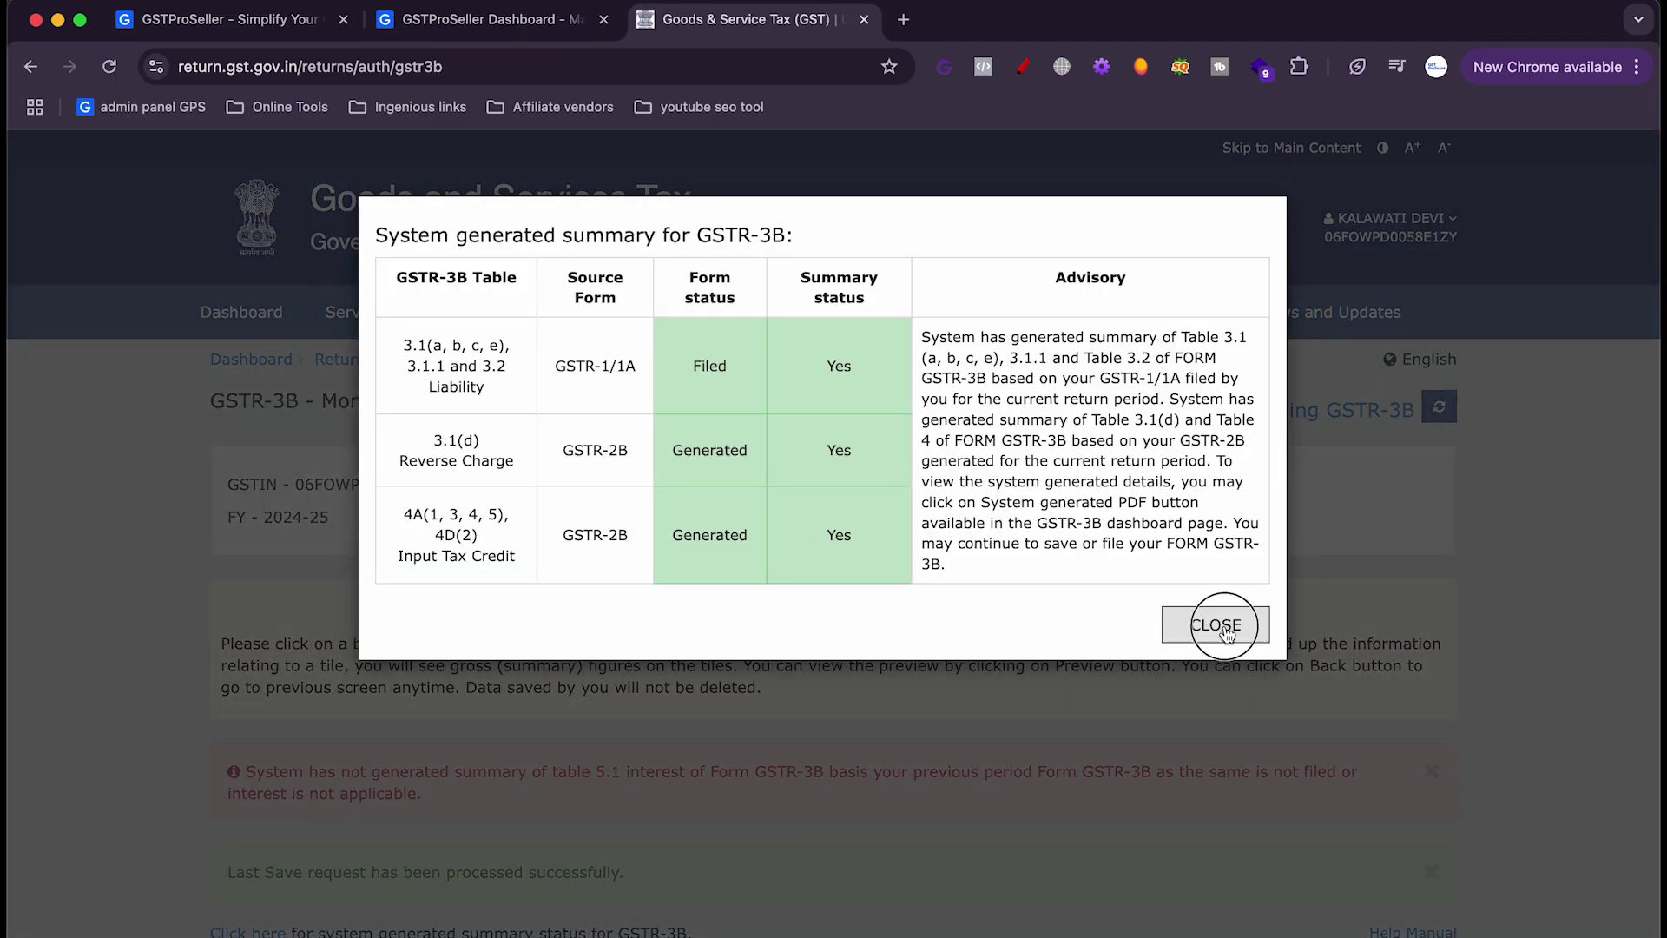
# Close the system generated GSTR-3B summary and examine the tax liability, inter-state supplies and eligible ITC sections of the form.
pyautogui.click(1215, 624)
pyautogui.scroll(-2, 791, 890)
pyautogui.scroll(-6, 790, 890)
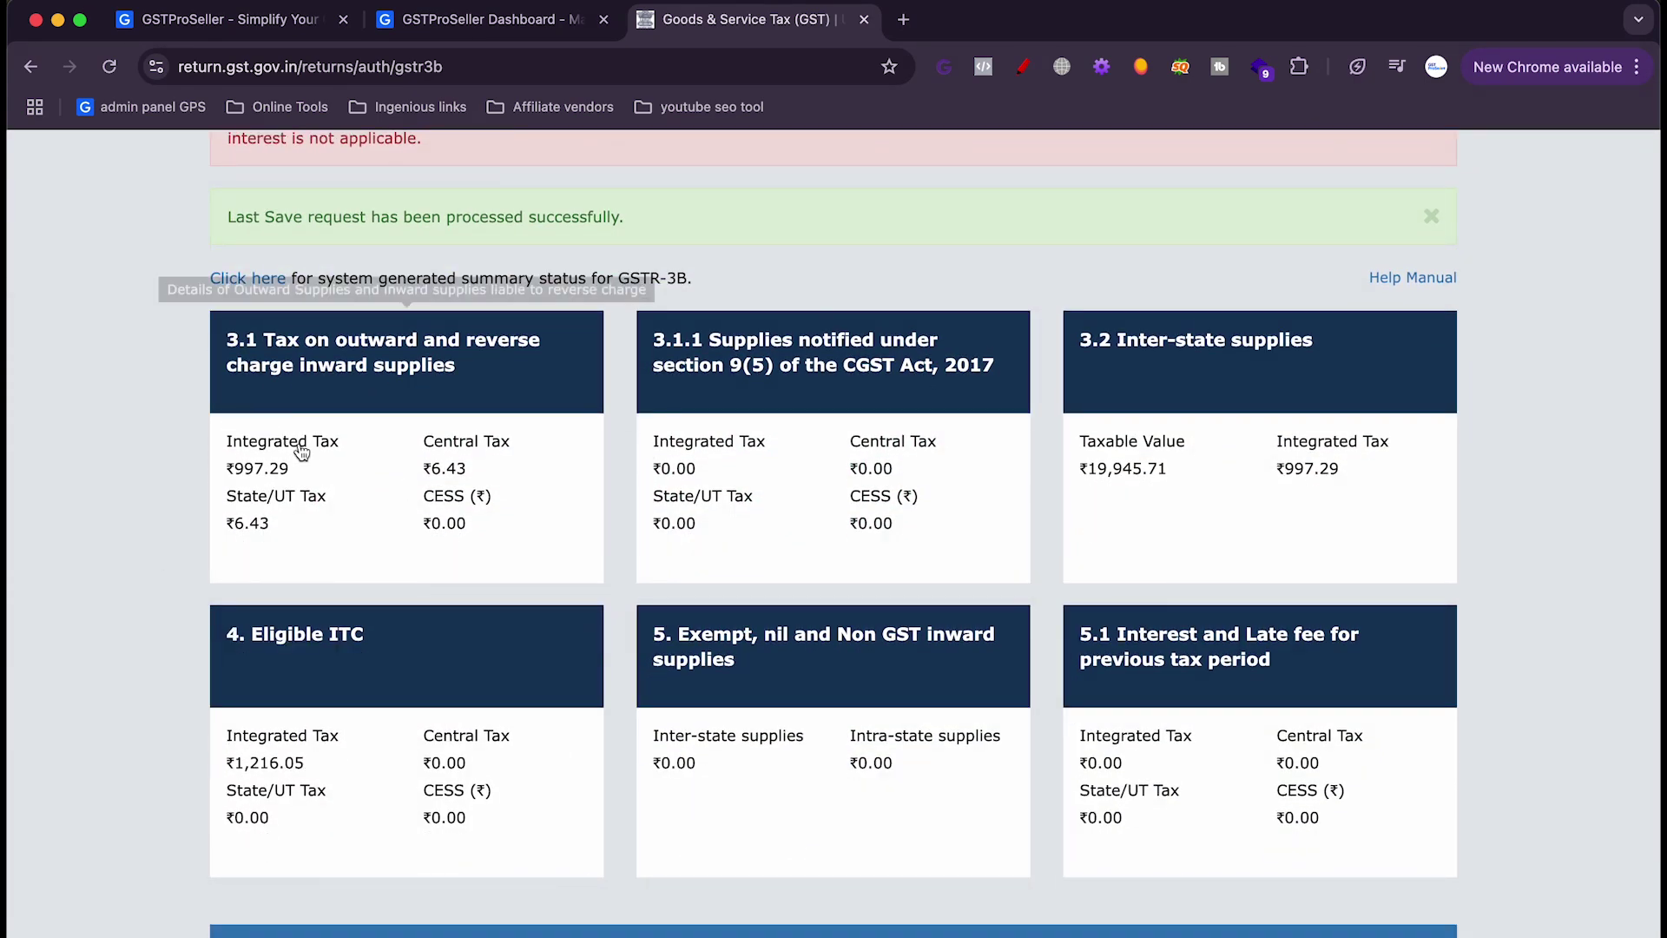
pyautogui.scroll(-1, 239, 382)
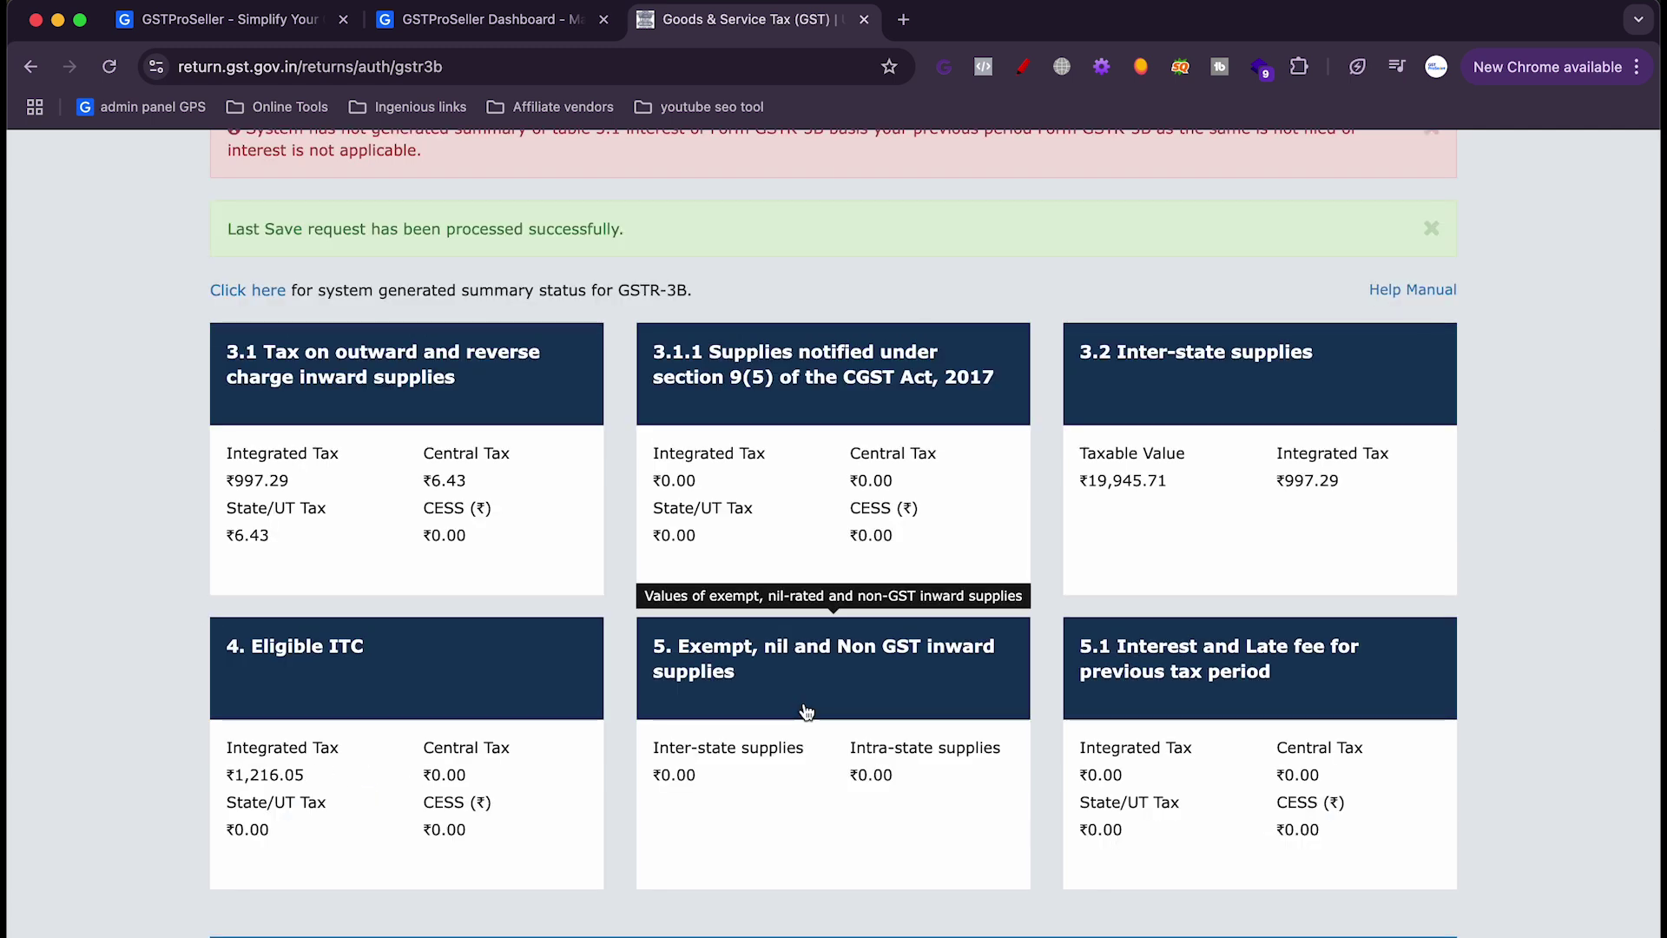
pyautogui.scroll(-1, 955, 521)
pyautogui.scroll(4, 1155, 382)
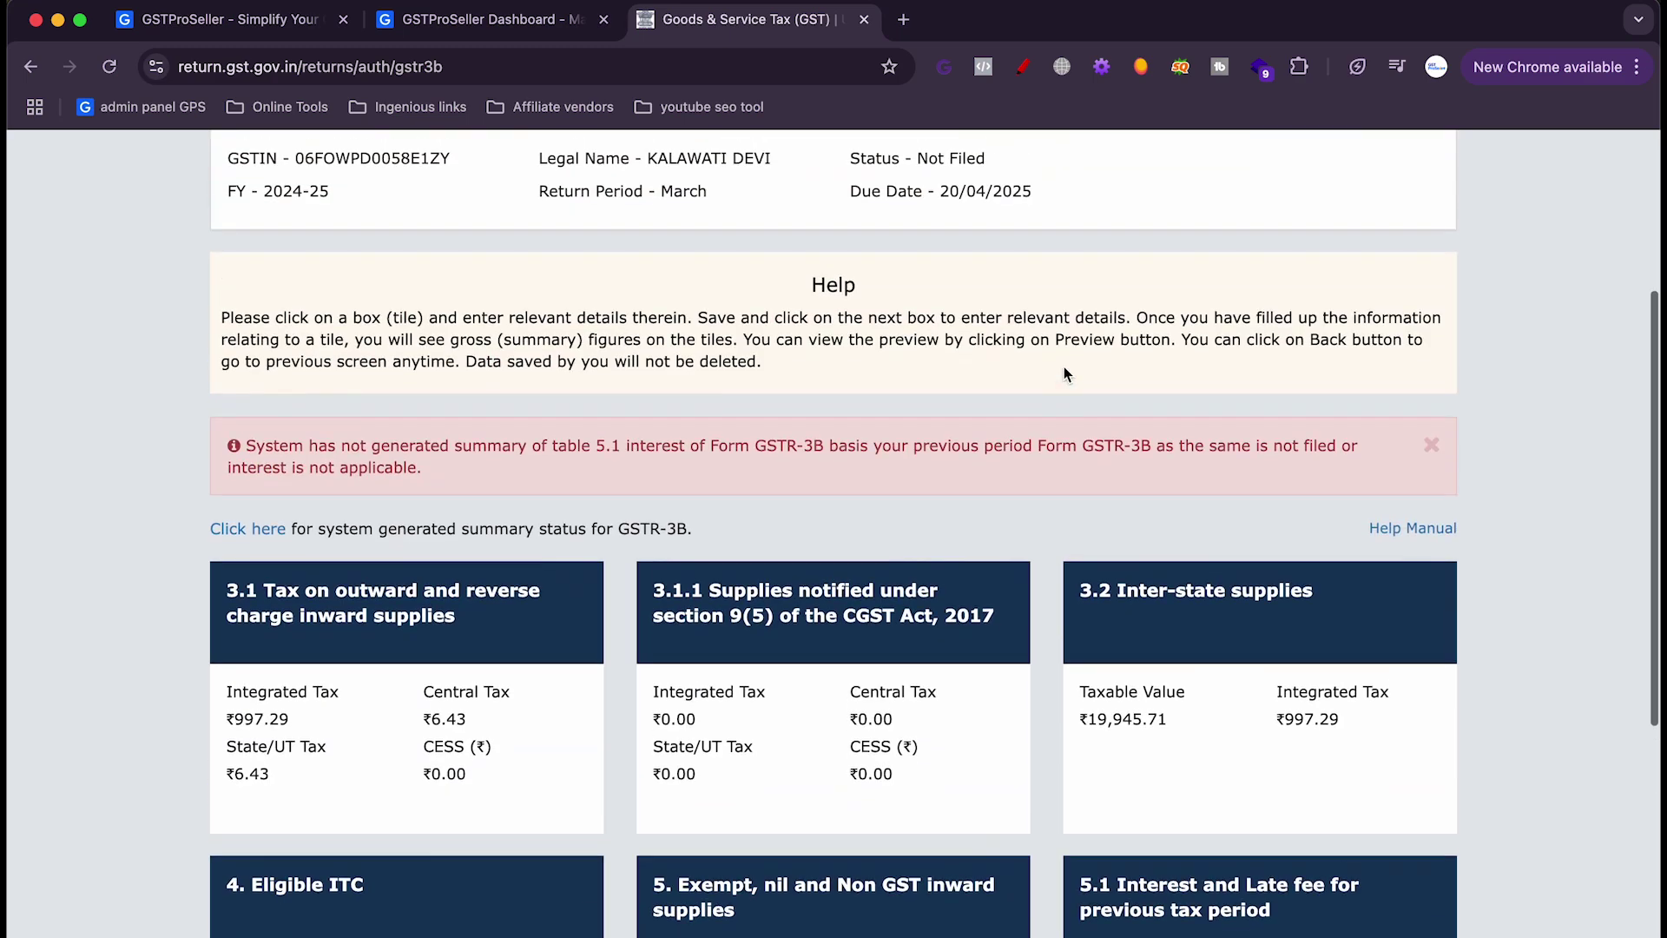
# Save the March GSTR-3B form and proceed to its tax payment page.
pyautogui.scroll(3, 1066, 373)
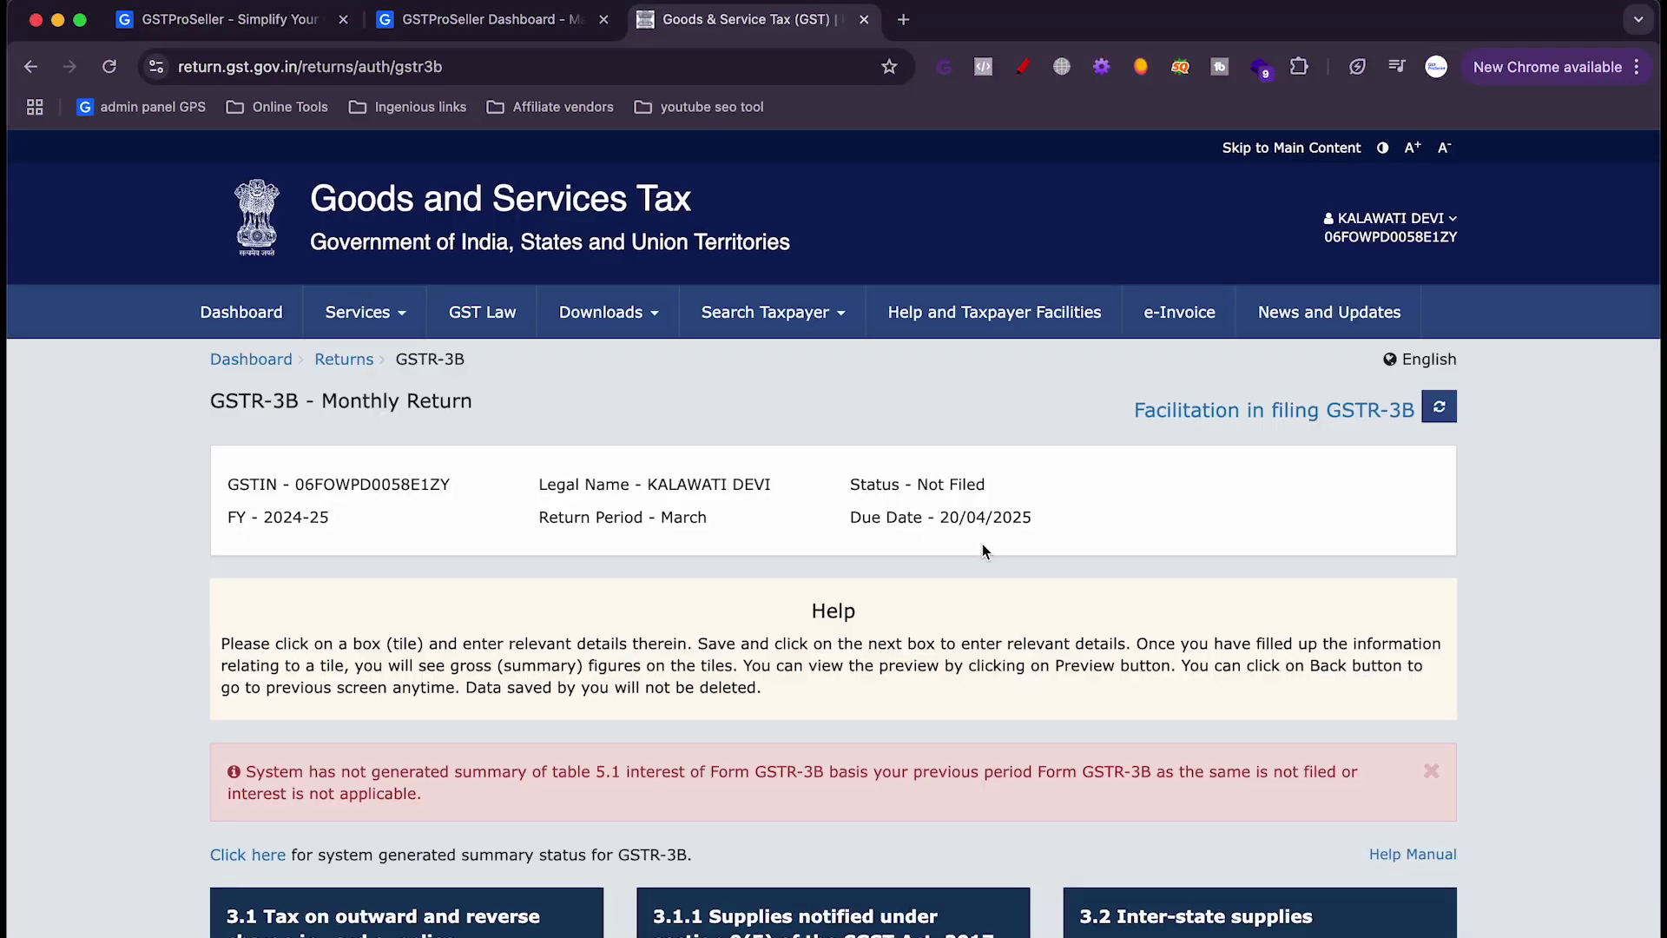
pyautogui.scroll(-5, 984, 550)
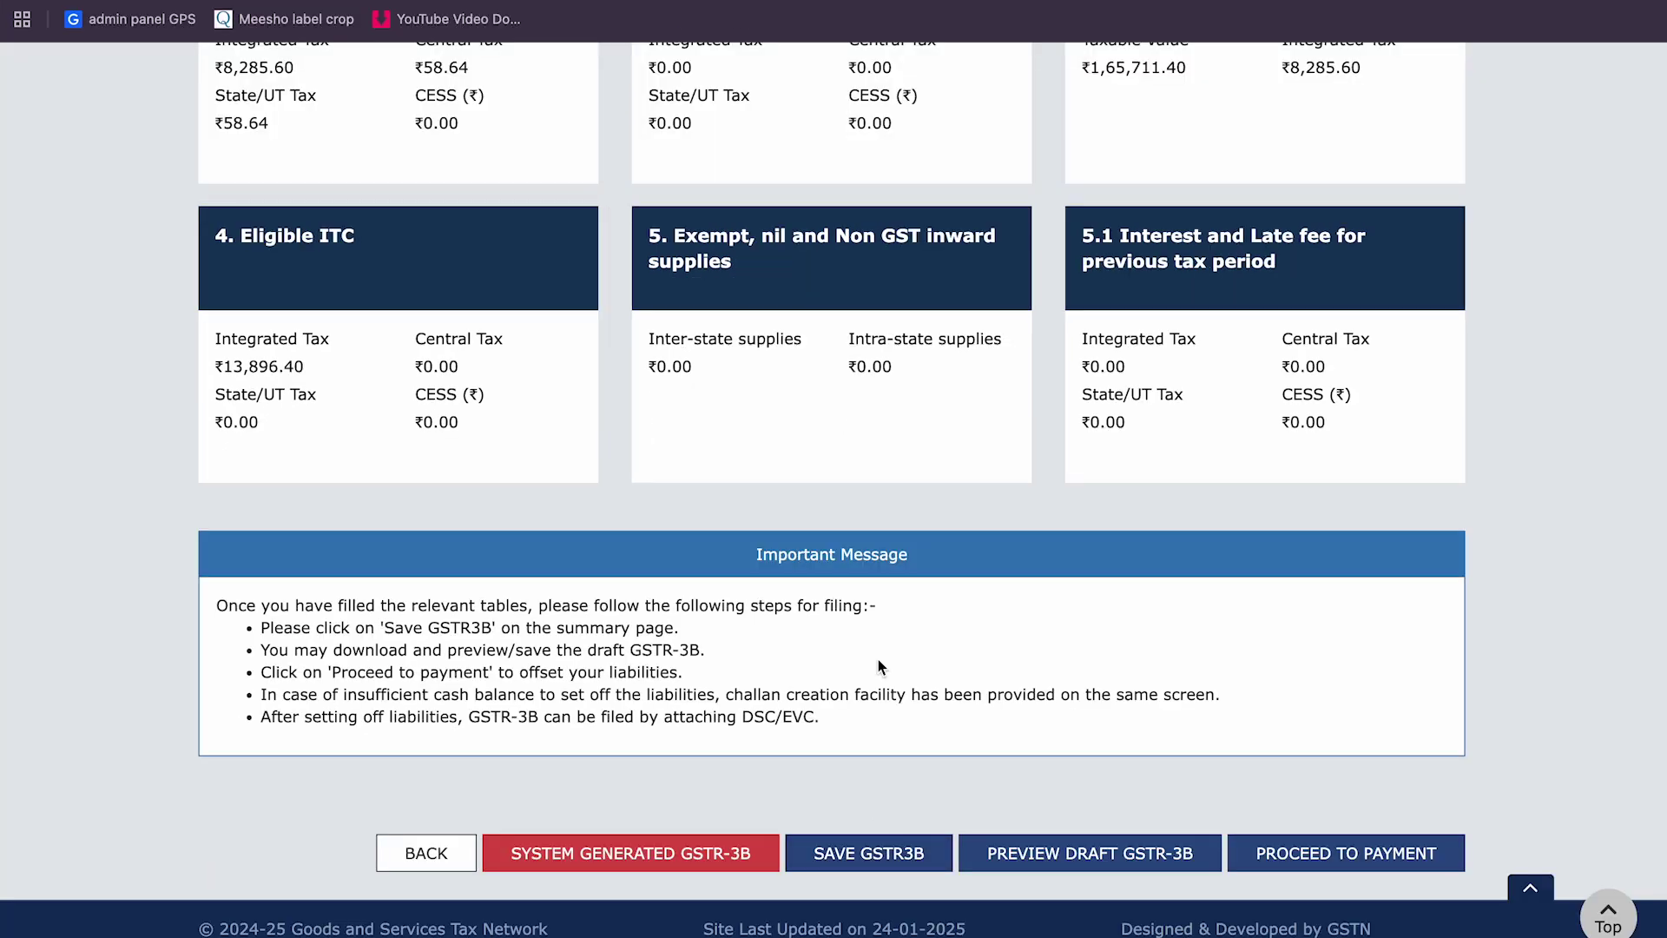
pyautogui.scroll(2, 878, 667)
pyautogui.scroll(-2, 878, 666)
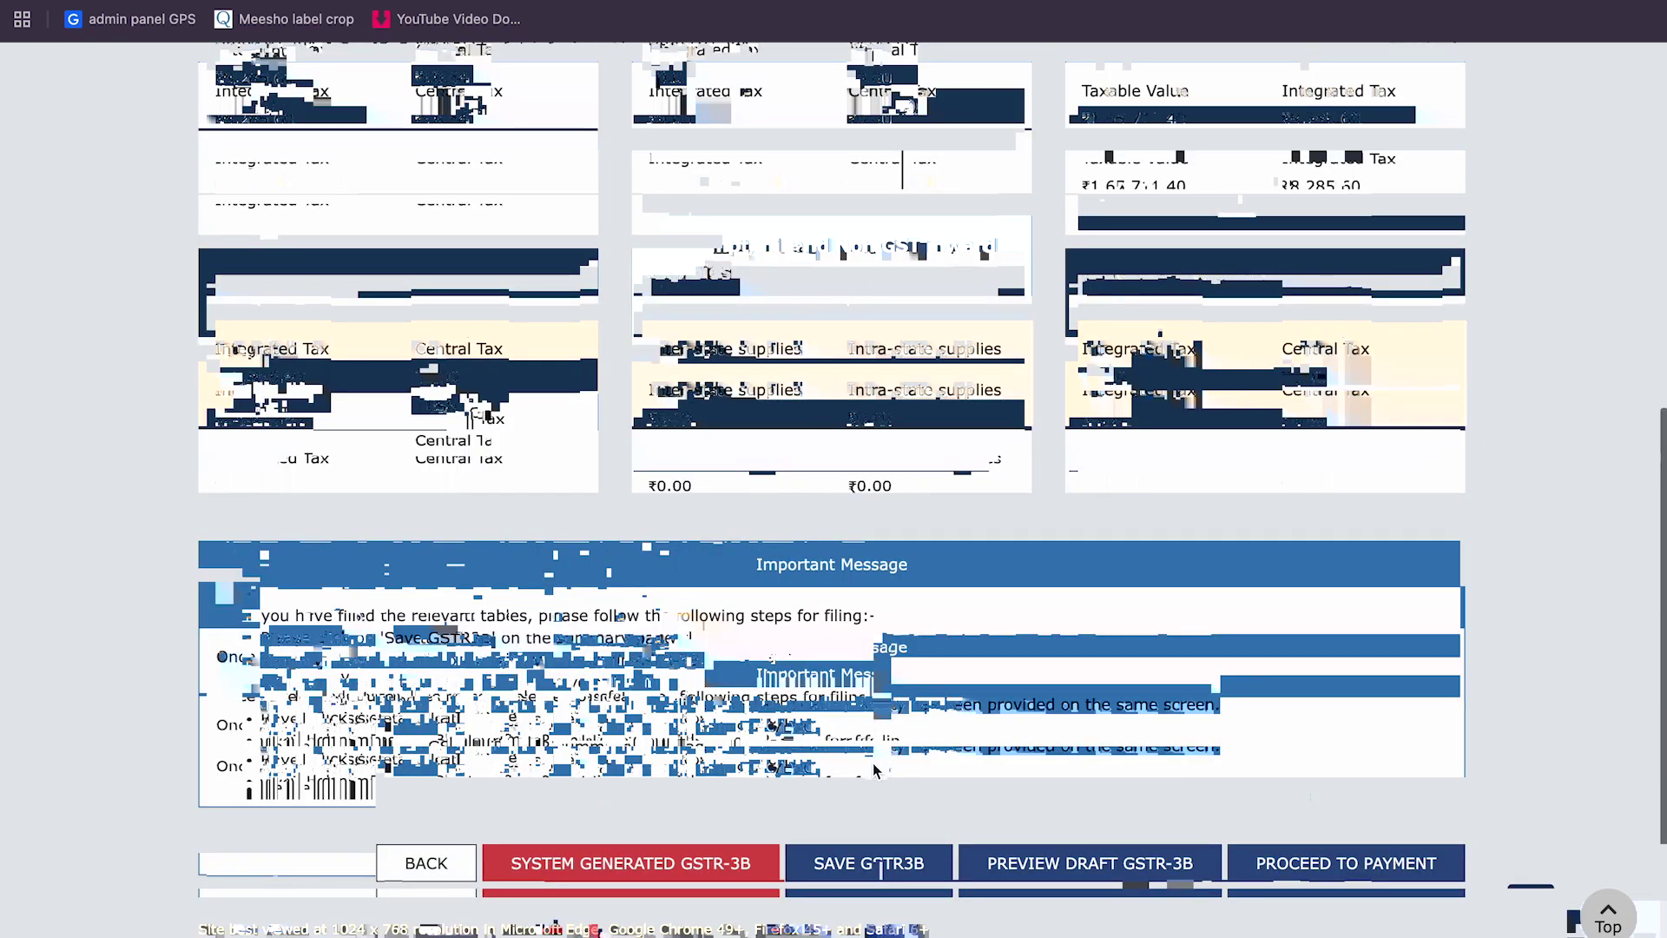
pyautogui.click(868, 863)
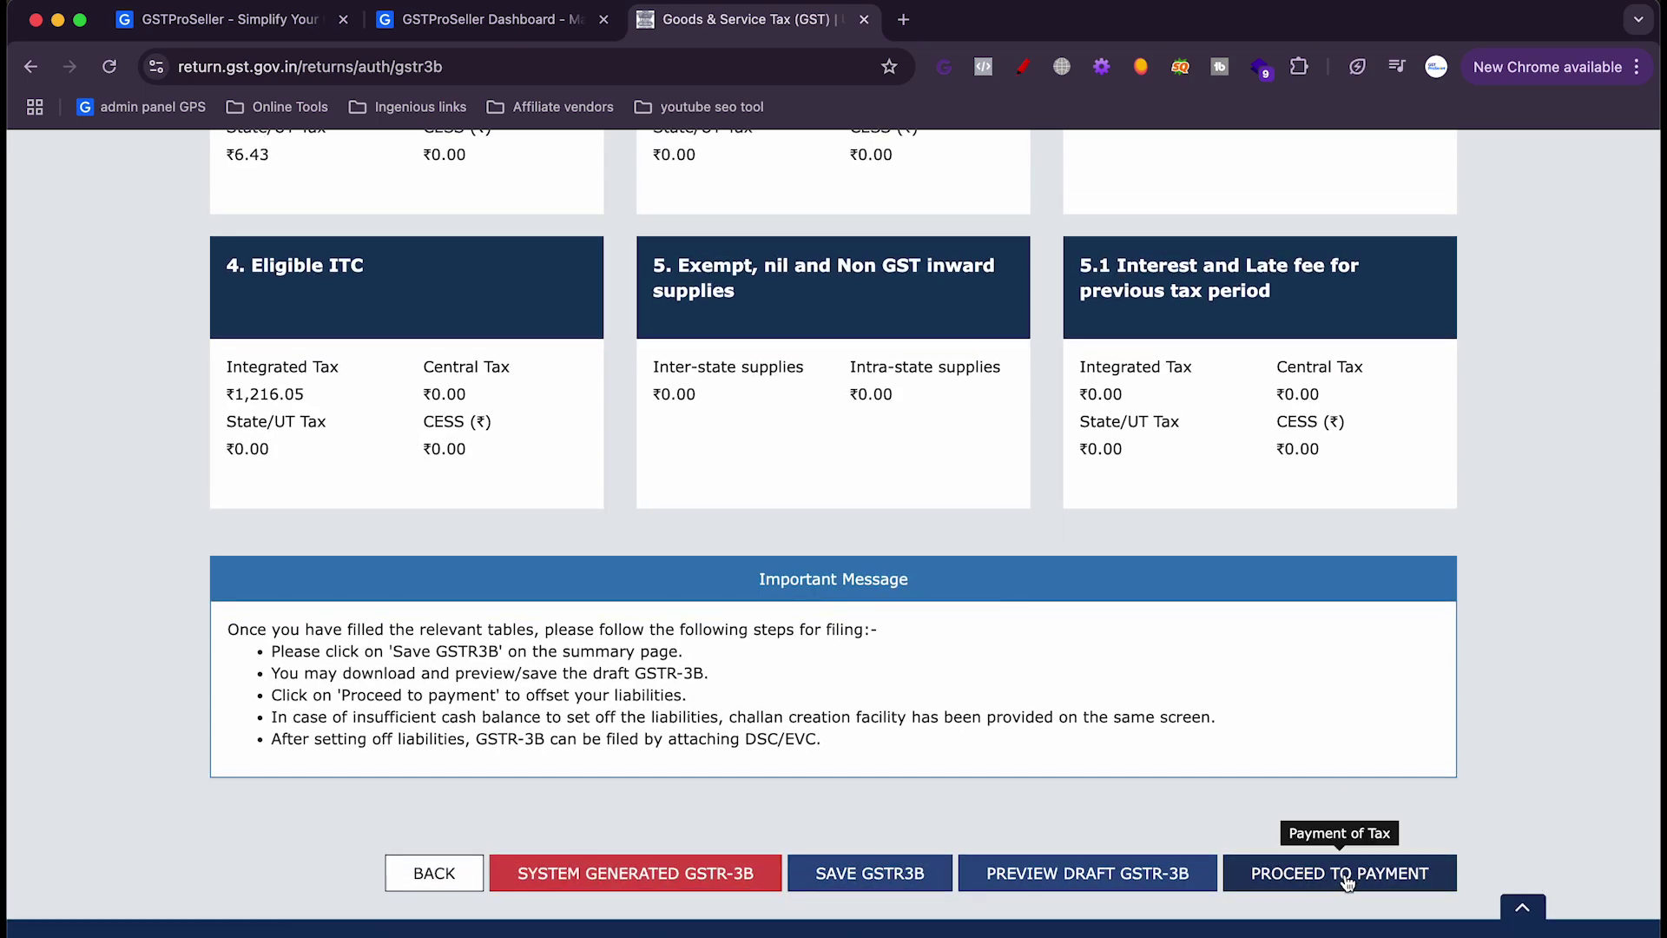
pyautogui.click(1345, 873)
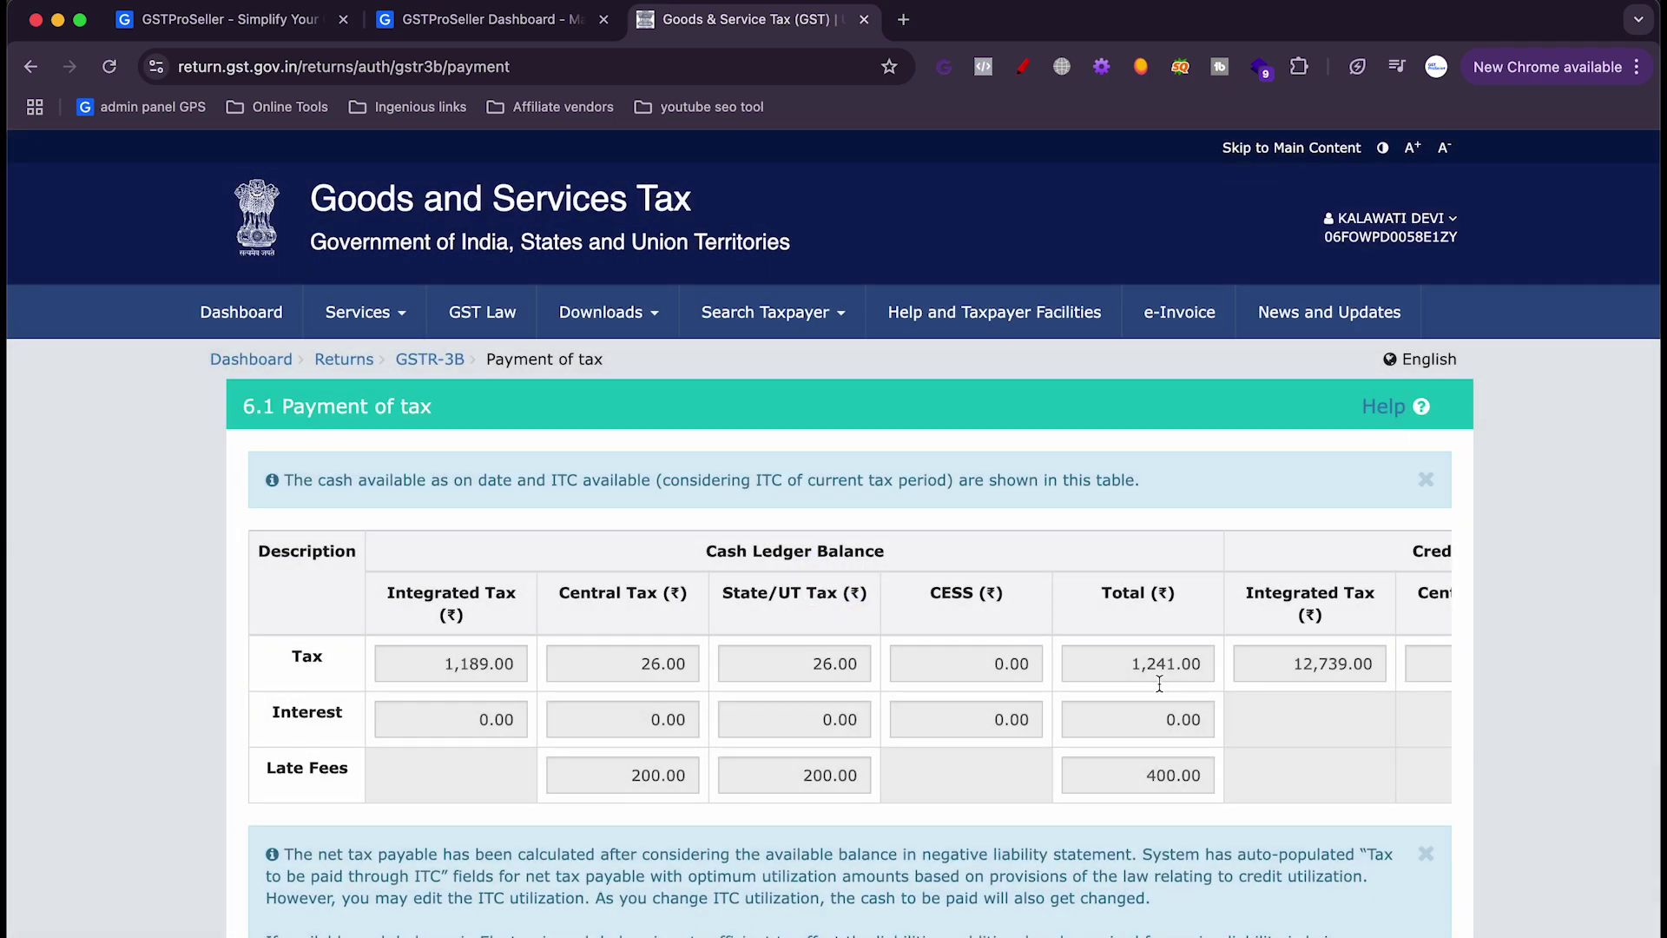
# Check the total tax amounts in the cash ledger and credit ledger balances on the Payment of tax page.
pyautogui.moveTo(1114, 667); pyautogui.dragTo(1210, 669)
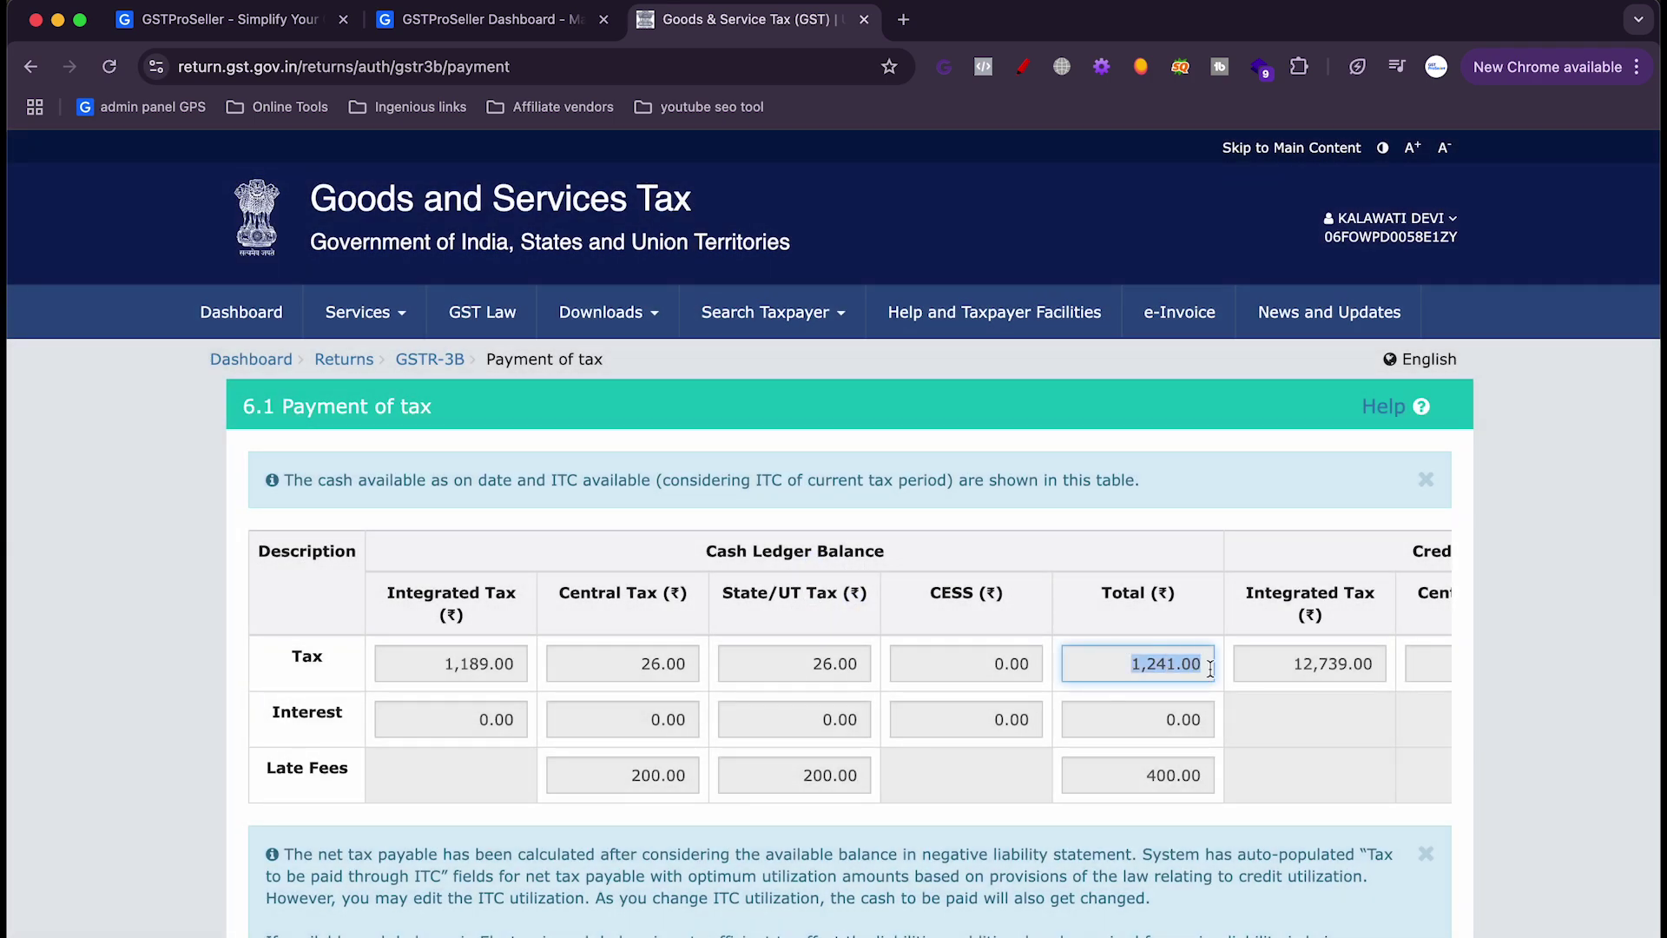
pyautogui.hscroll(7, 1210, 670)
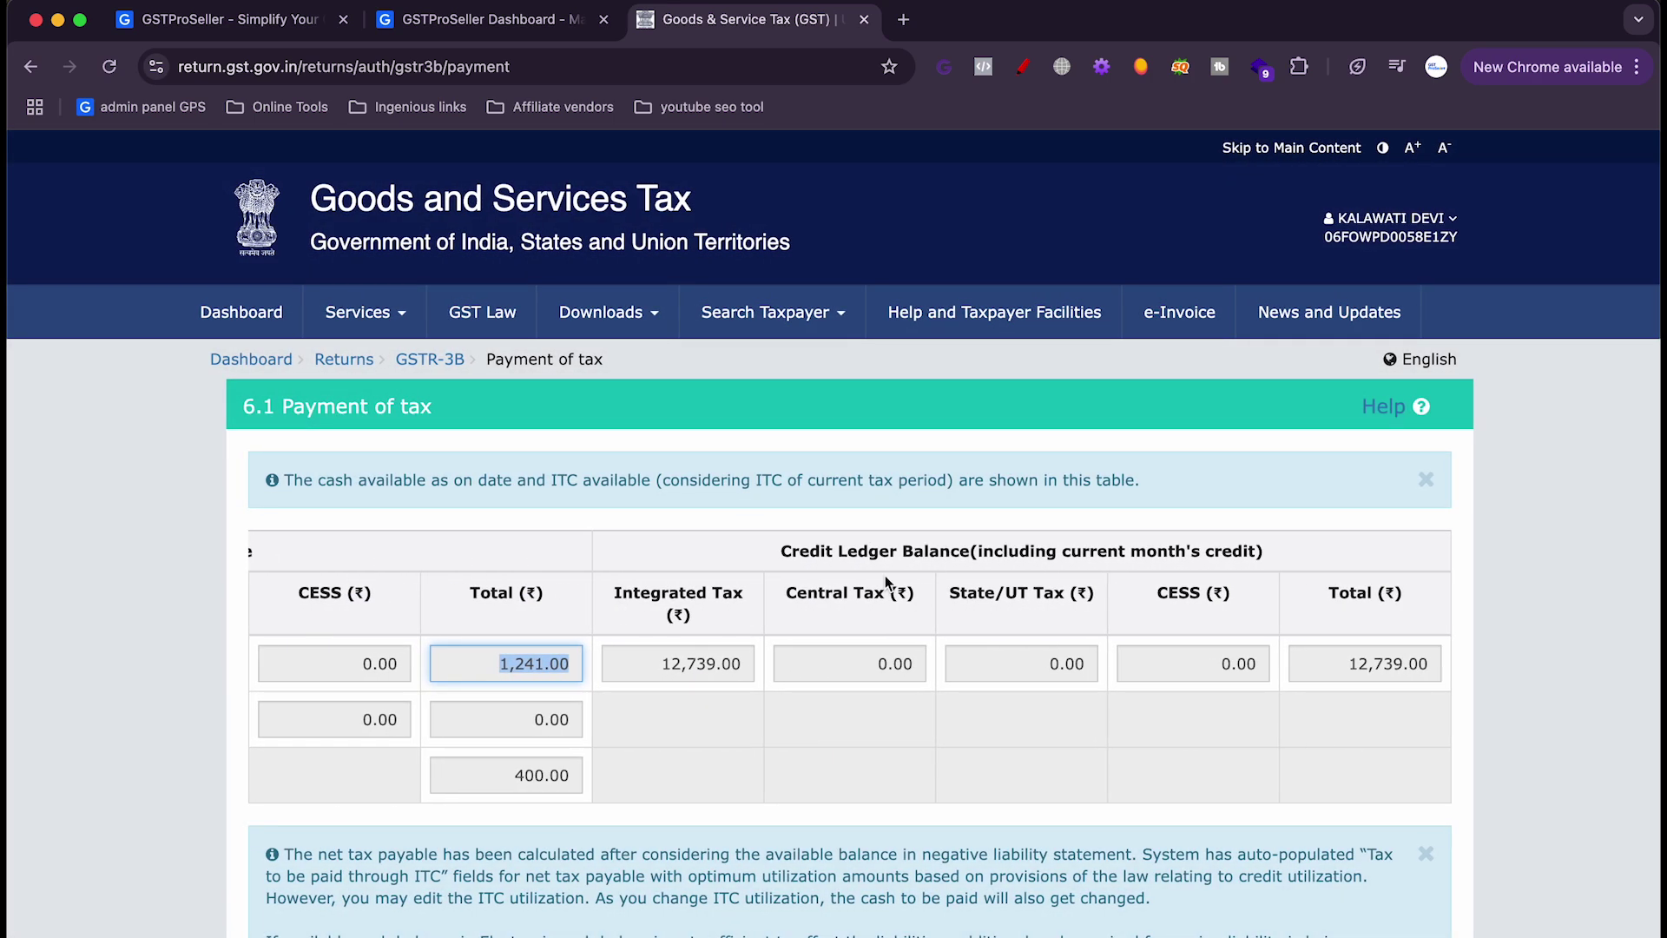
pyautogui.moveTo(1326, 676); pyautogui.dragTo(1407, 664)
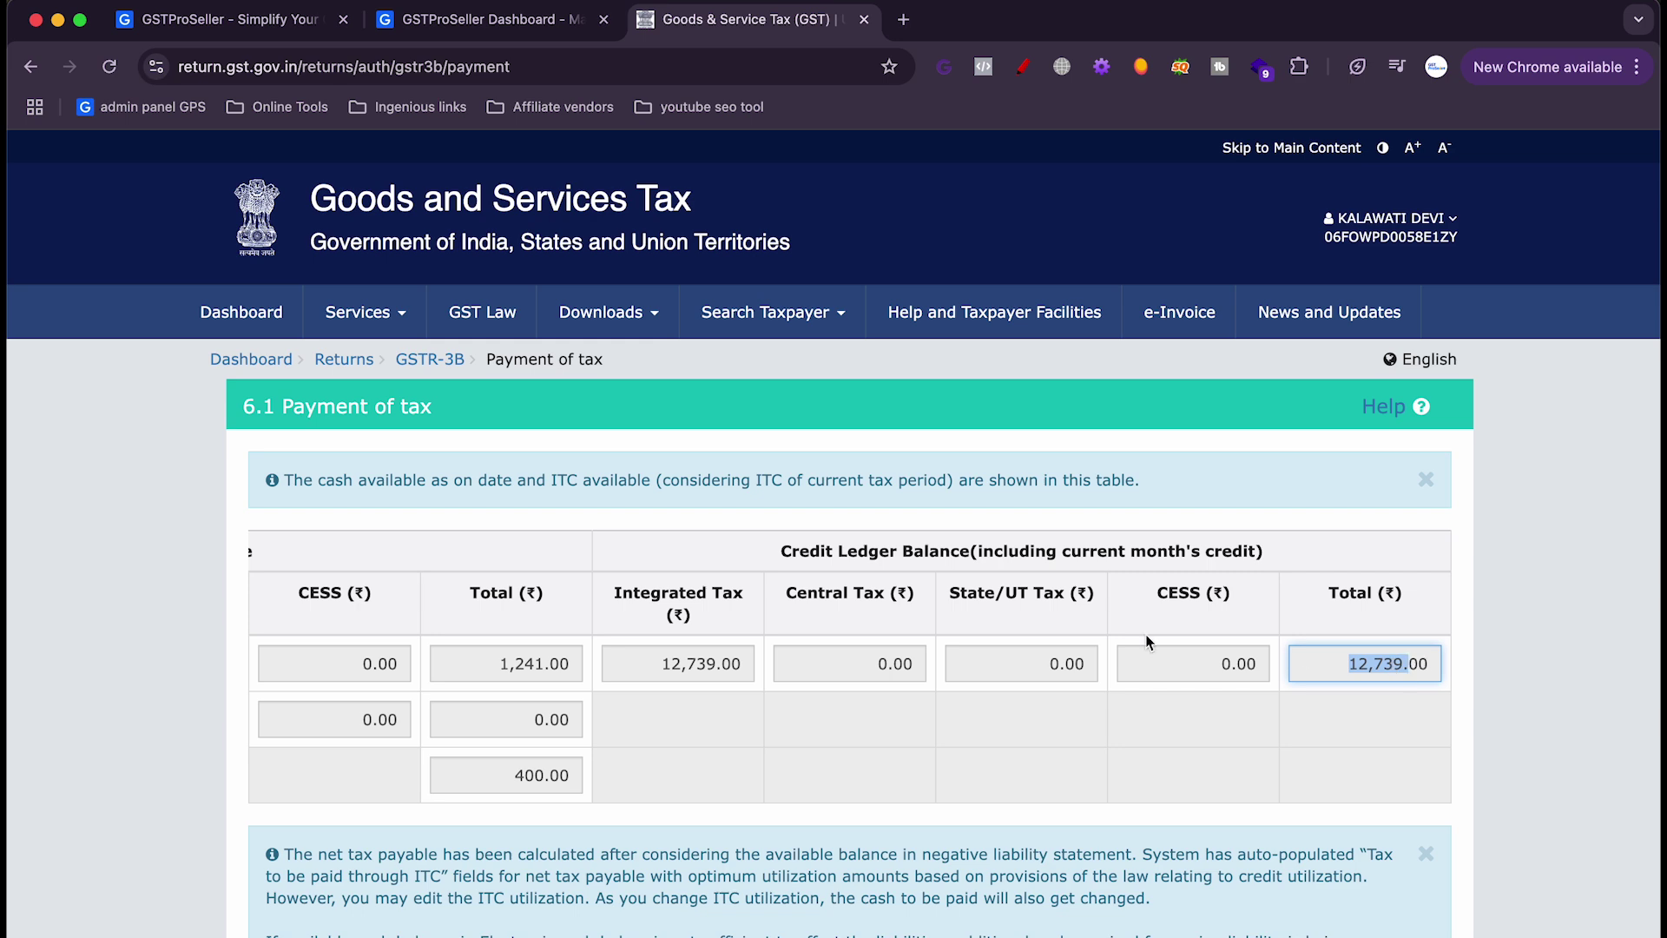
pyautogui.click(1321, 707)
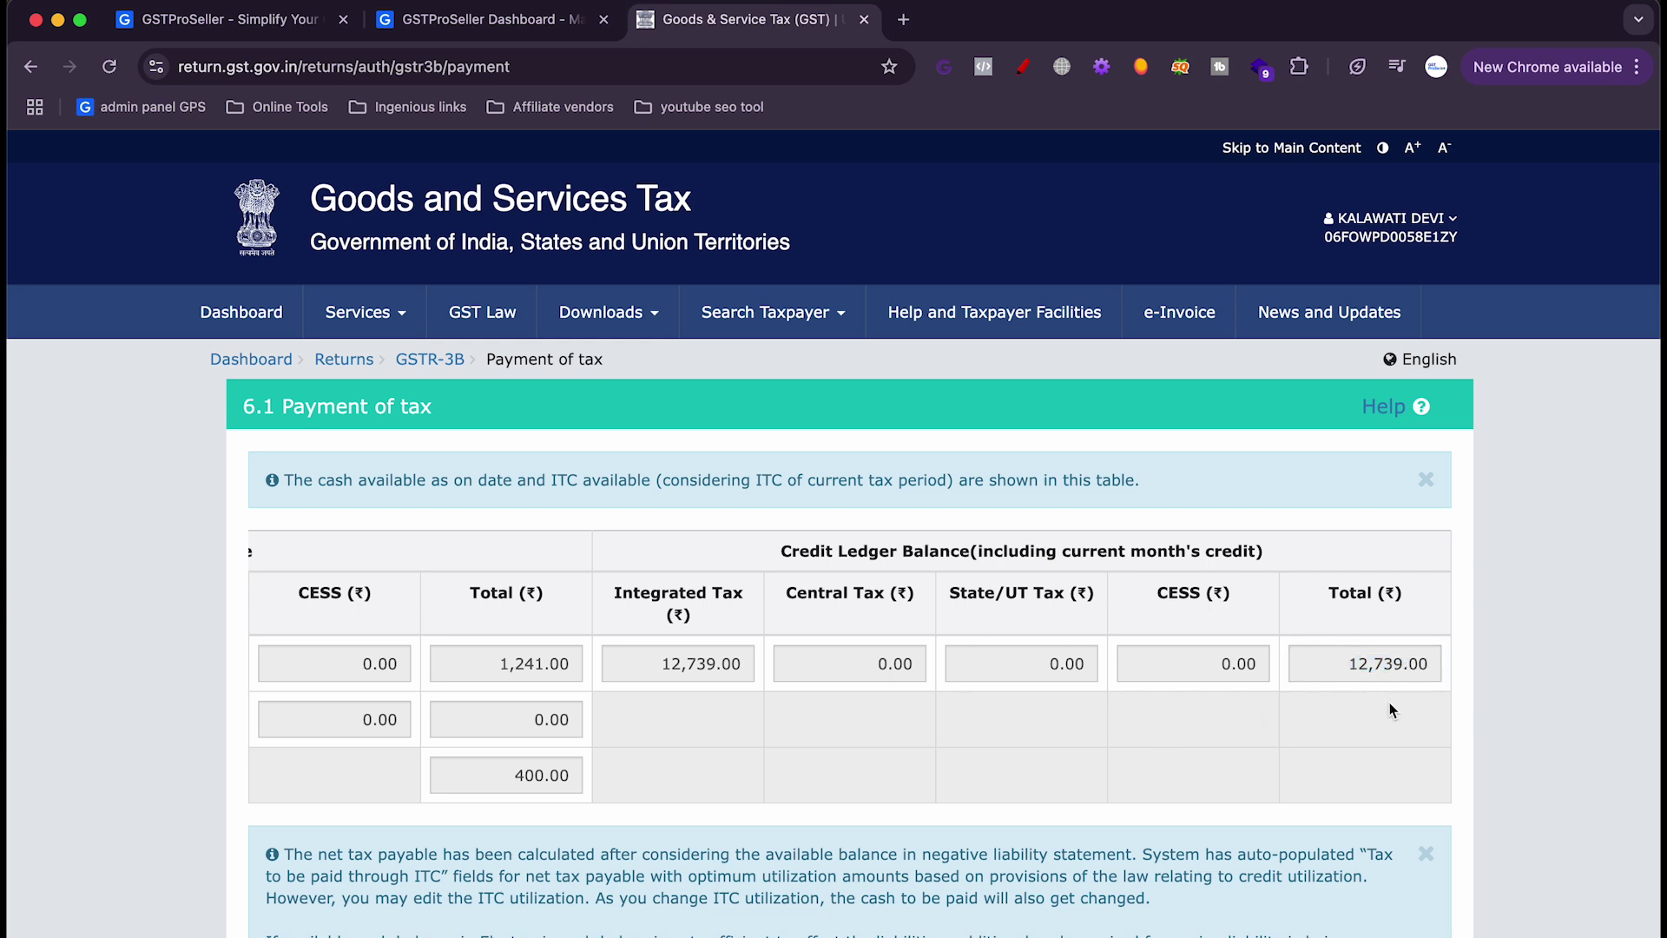
# Examine the net tax payable, paid through ITC, interest, late fee and additional cash required columns of the payment table.
pyautogui.scroll(-10, 1199, 807)
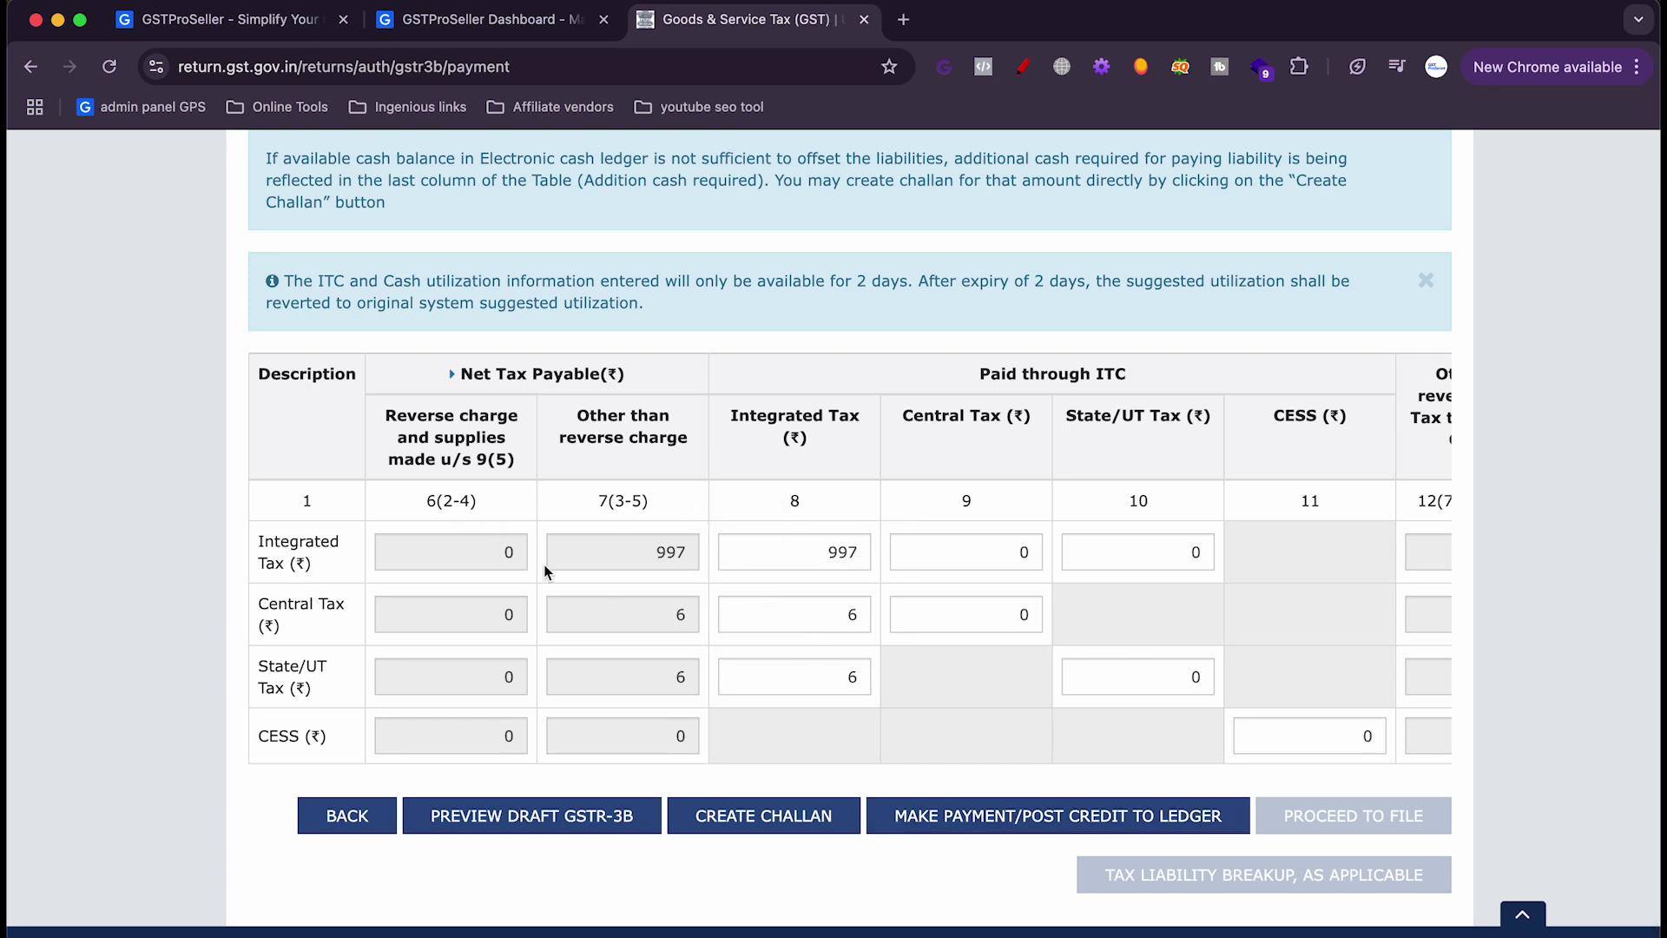
pyautogui.doubleClick(625, 553)
pyautogui.doubleClick(838, 553)
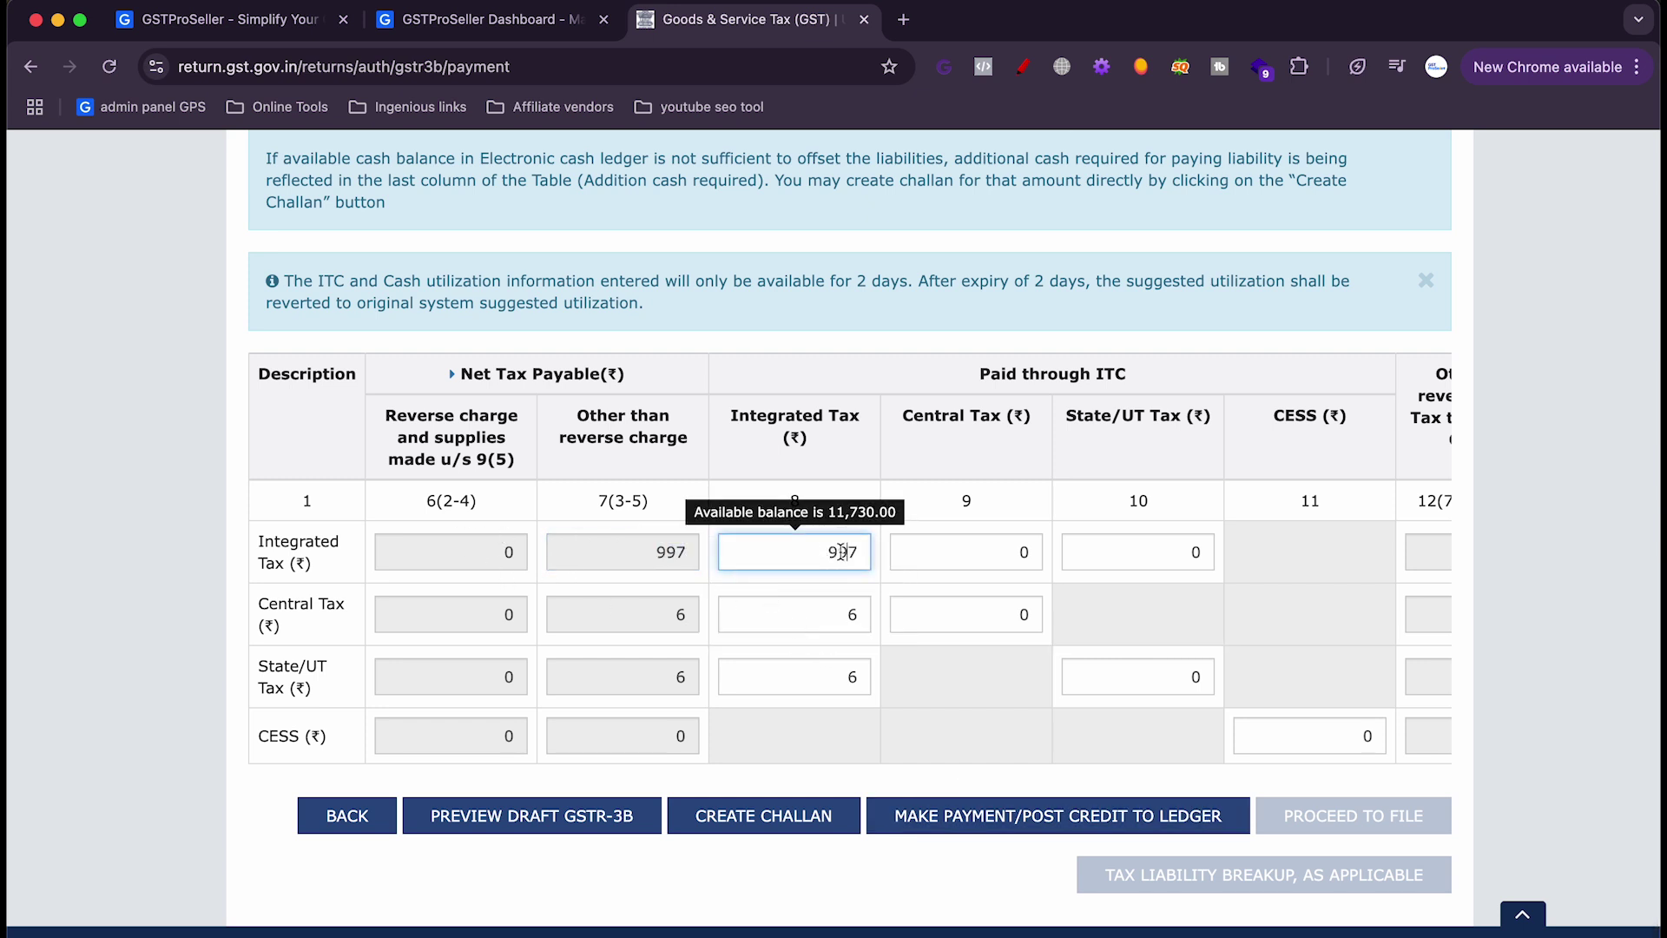
pyautogui.click(685, 555)
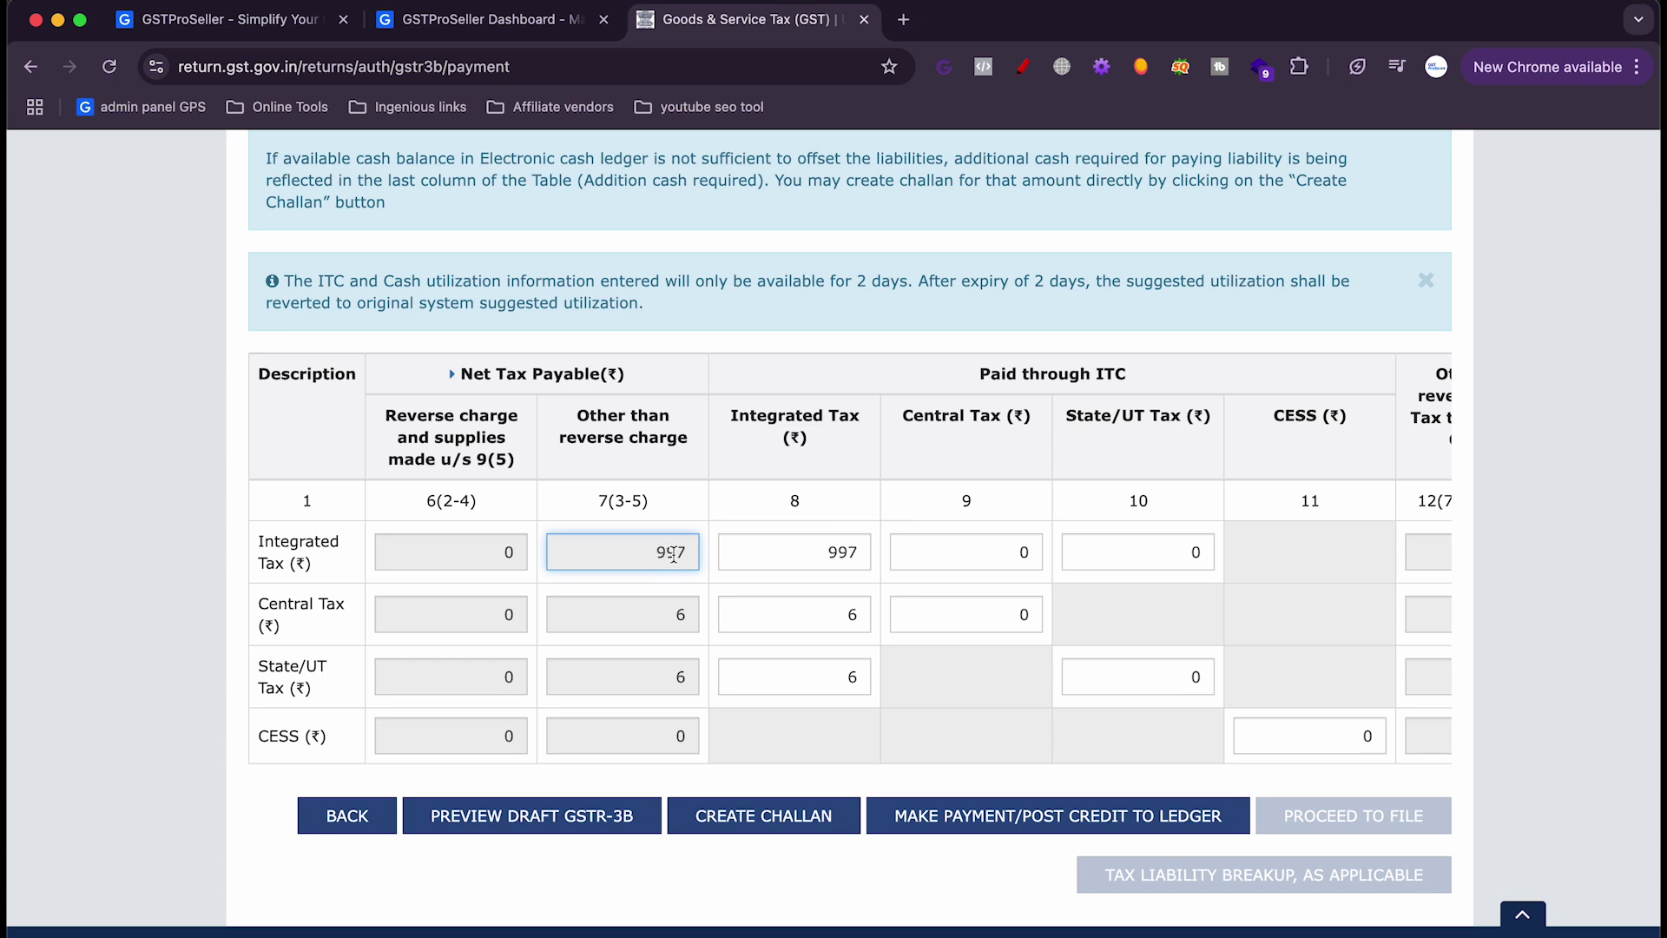
pyautogui.click(813, 552)
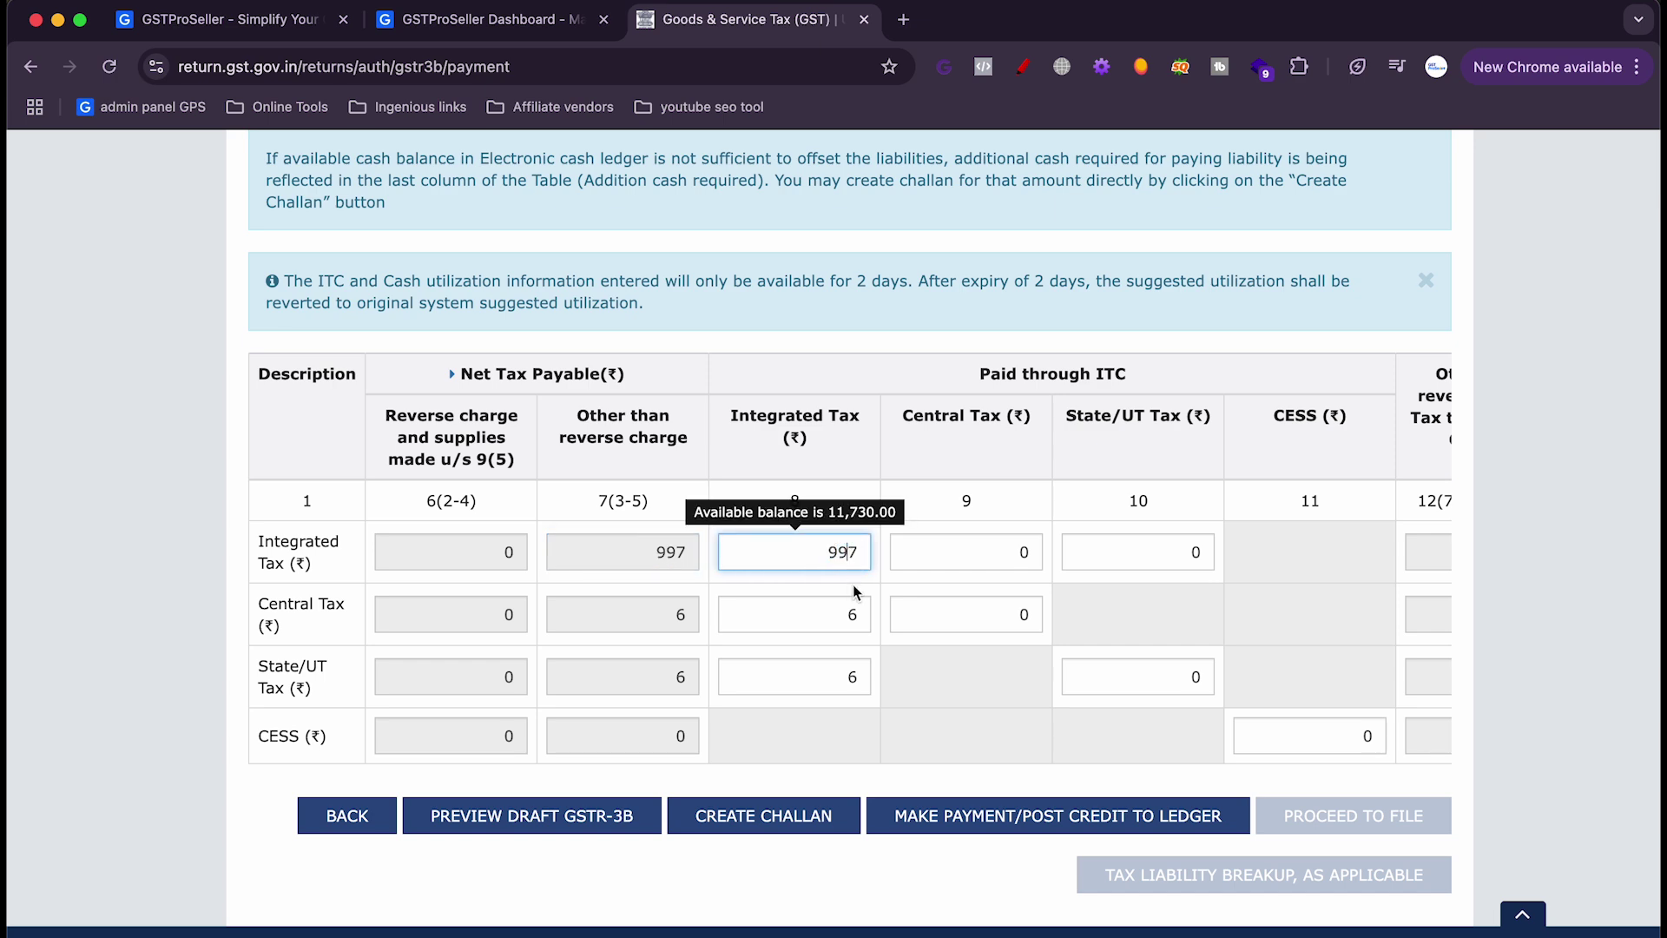
pyautogui.hscroll(3, 940, 585)
pyautogui.hscroll(10, 941, 586)
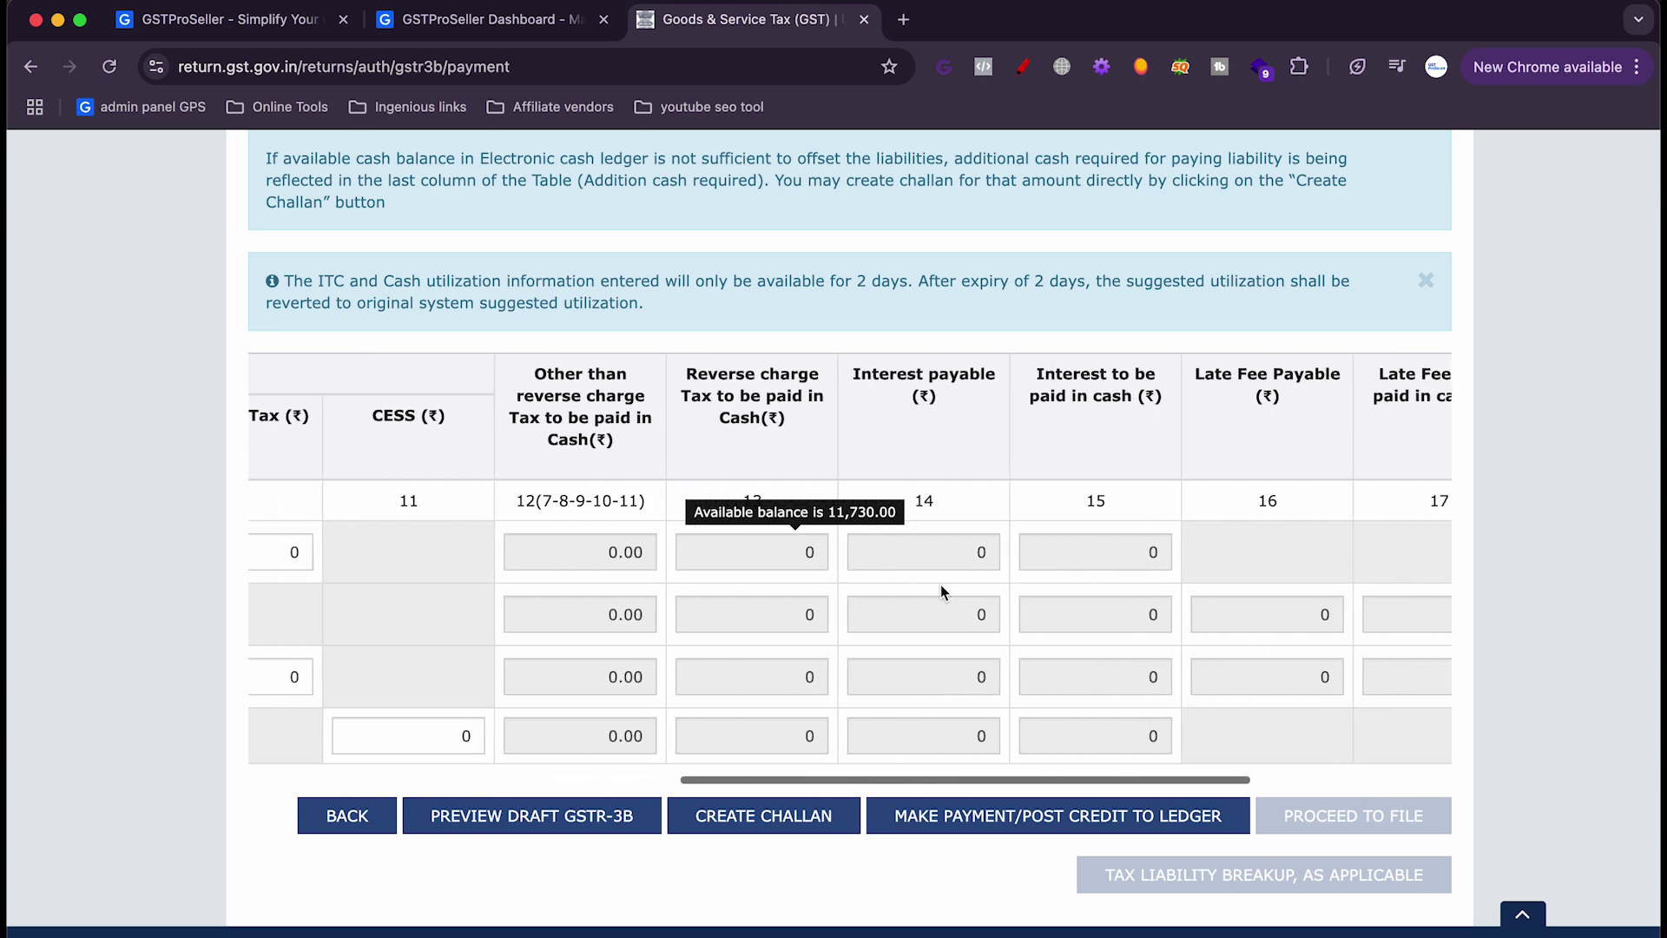
pyautogui.hscroll(1, 940, 585)
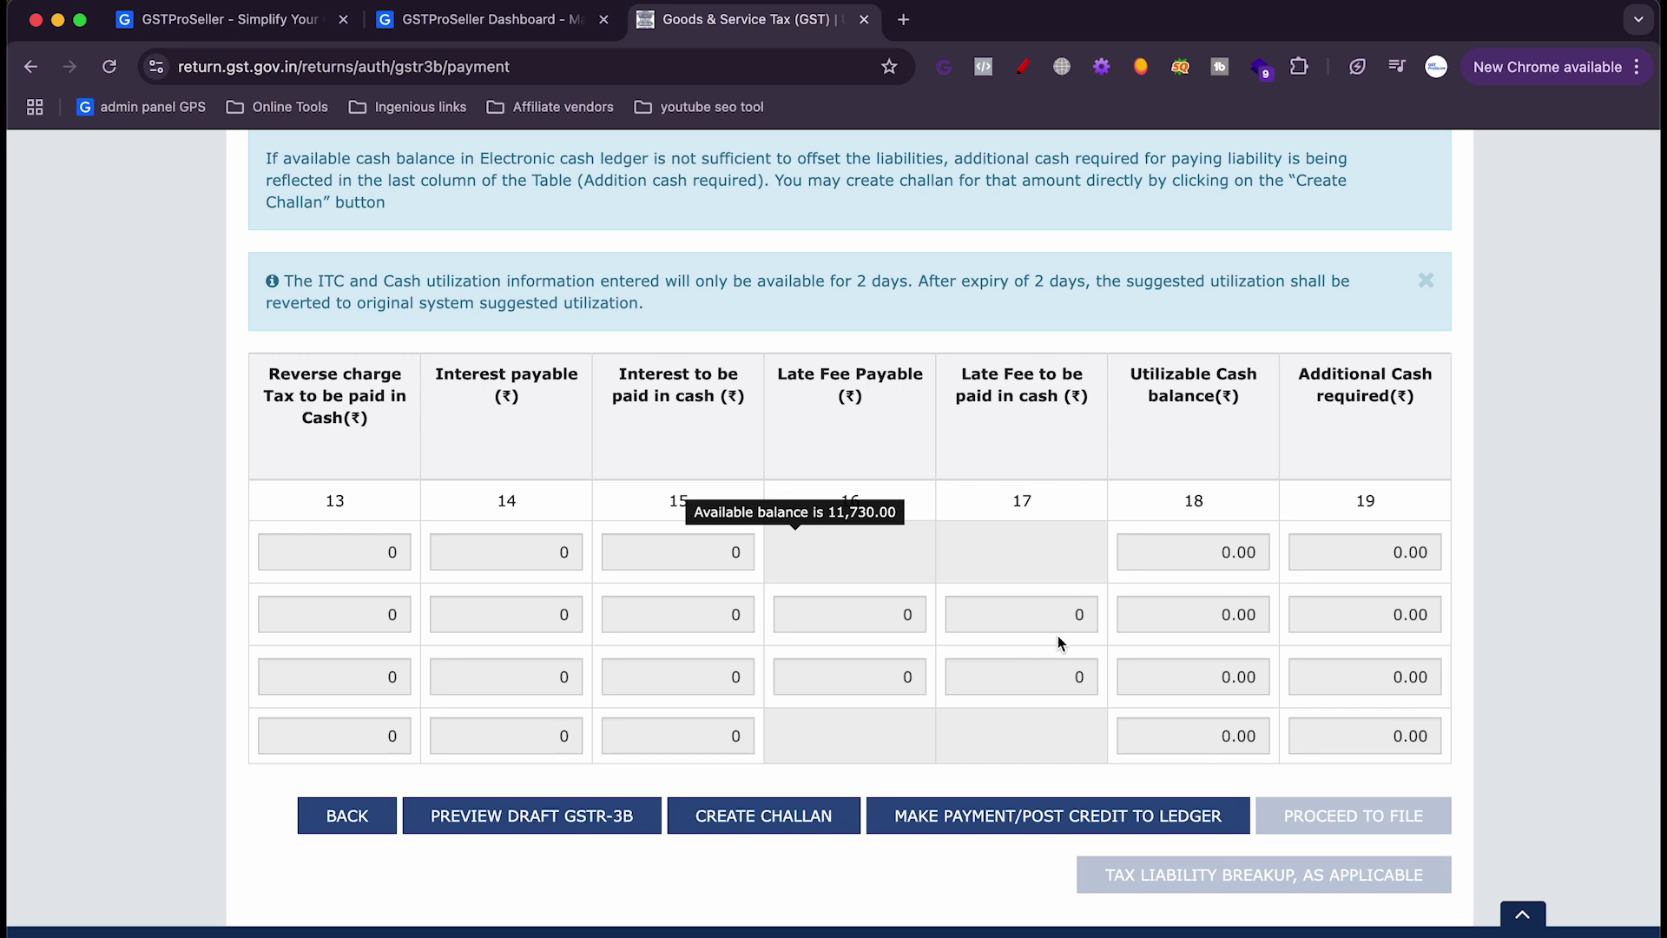
pyautogui.hscroll(-10, 1005, 694)
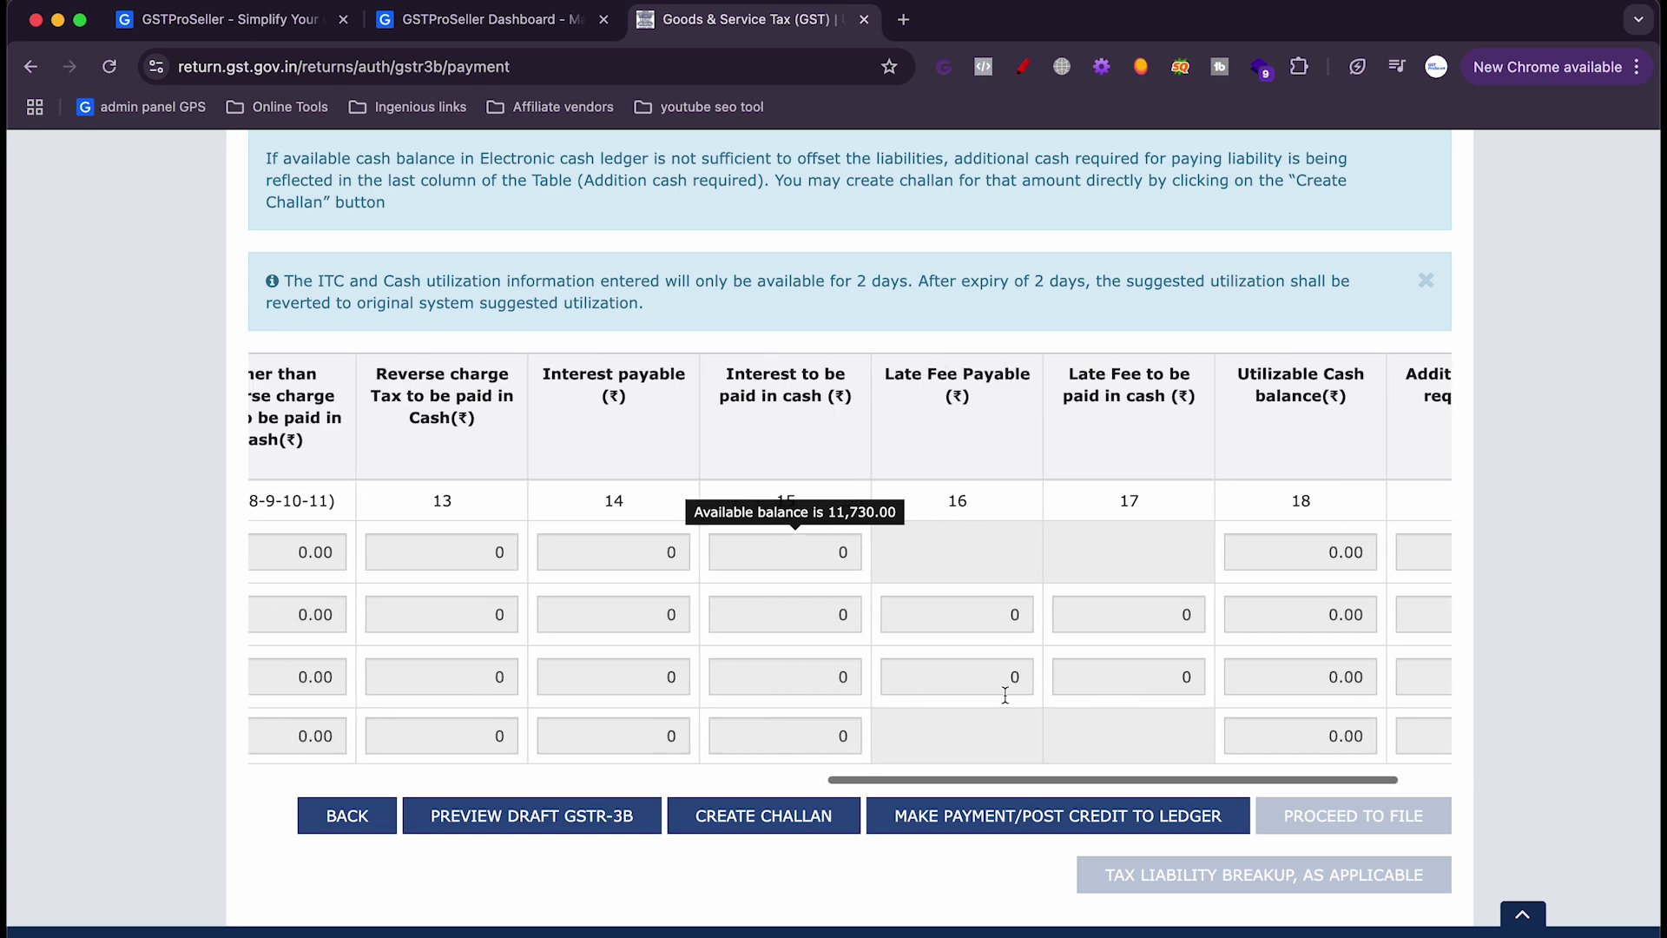
pyautogui.hscroll(-4, 1004, 702)
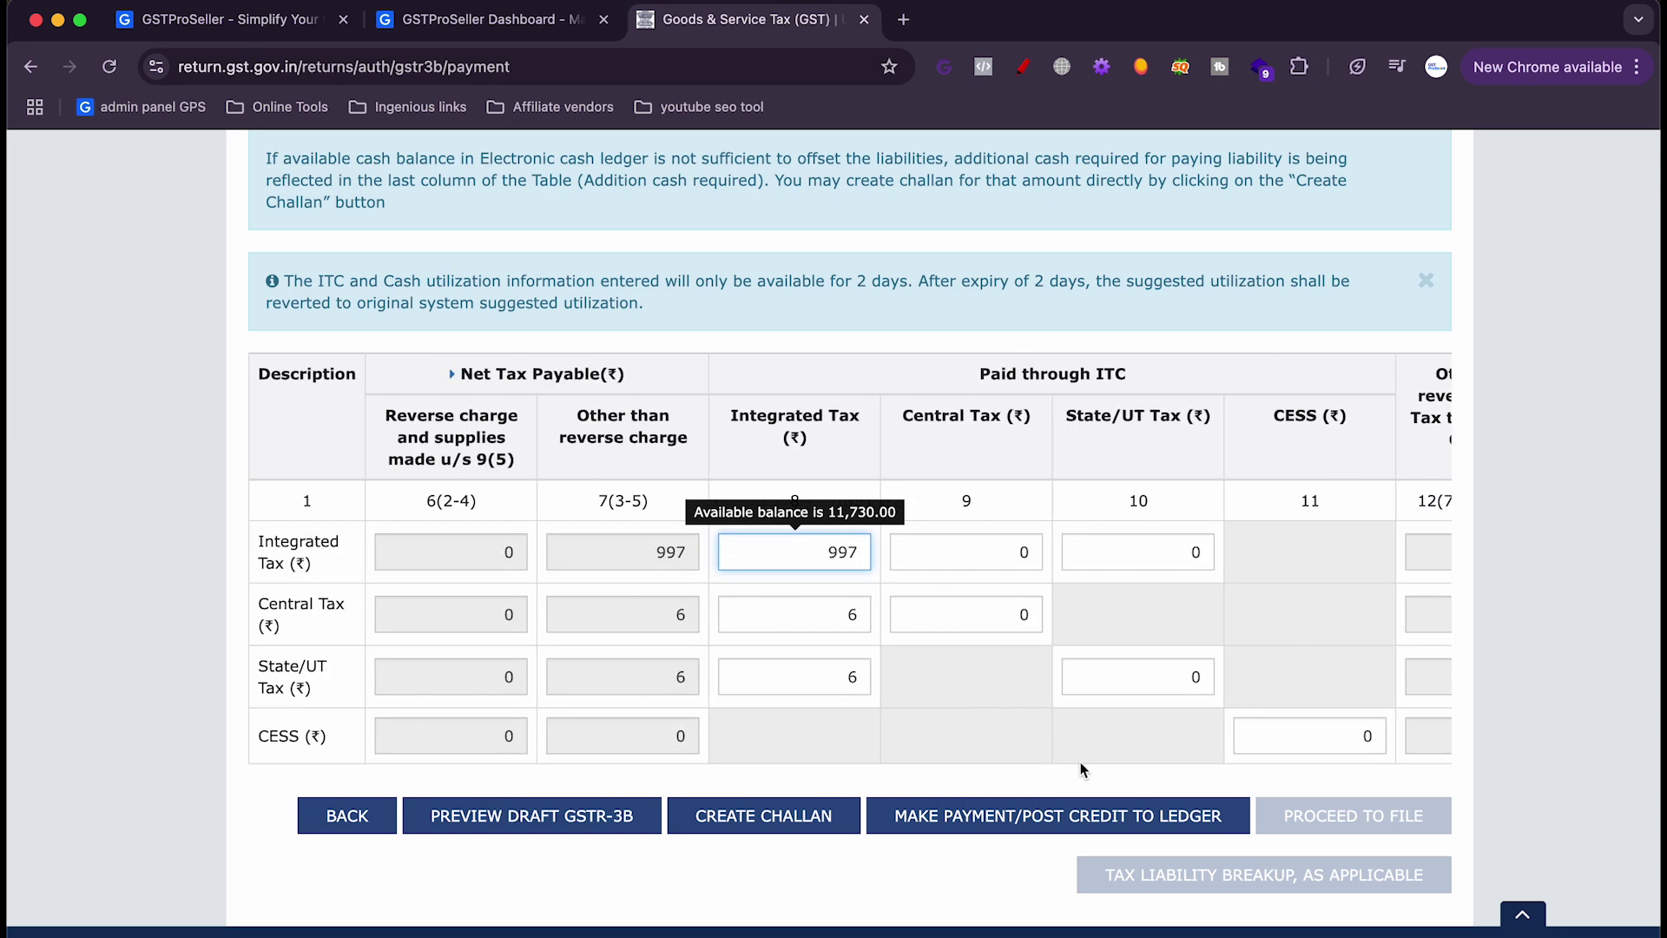
pyautogui.click(998, 732)
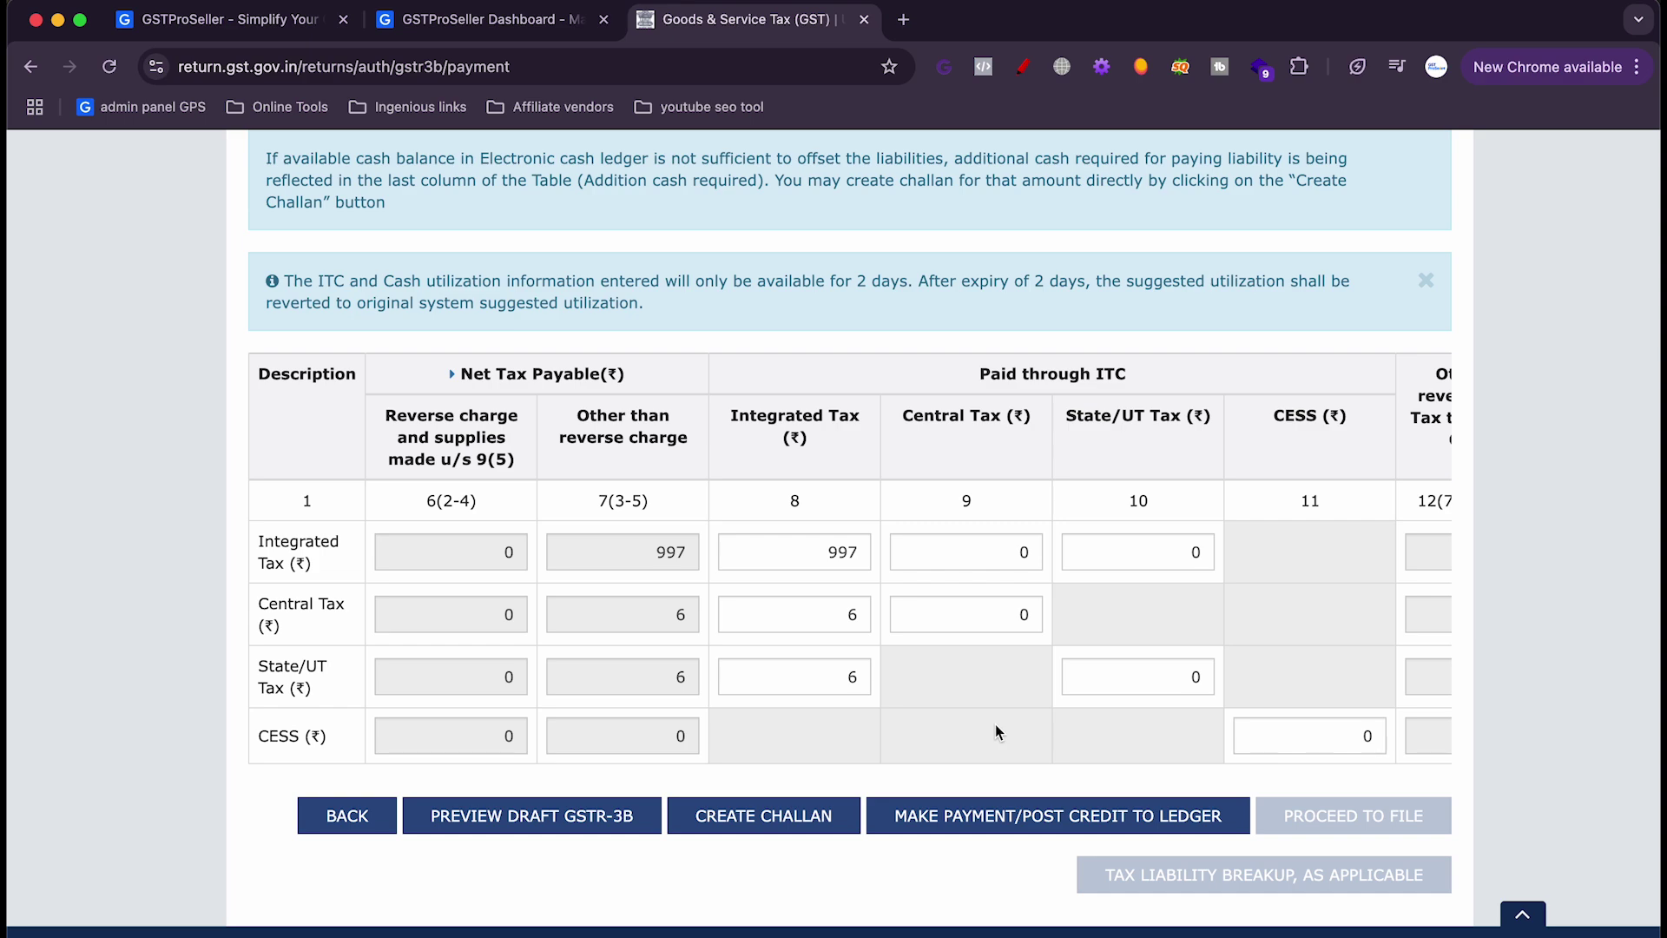
# Offset the tax liability with the suggested ITC utilization by posting the credit to the ledger, and accept the warning.
pyautogui.click(992, 824)
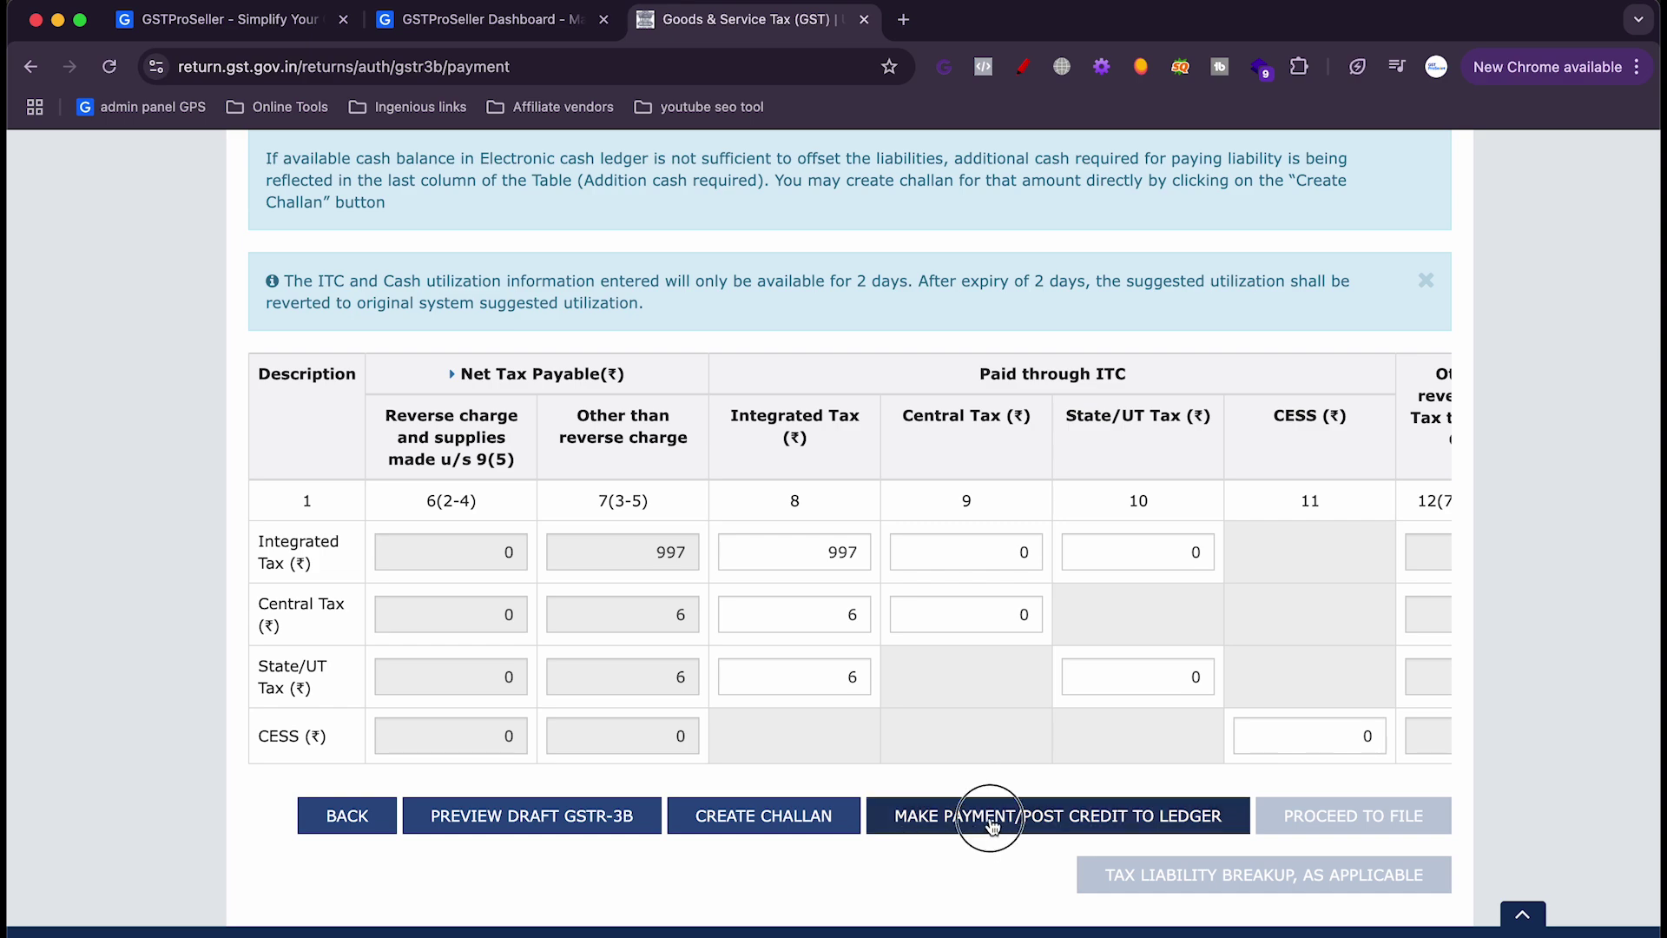
pyautogui.click(872, 592)
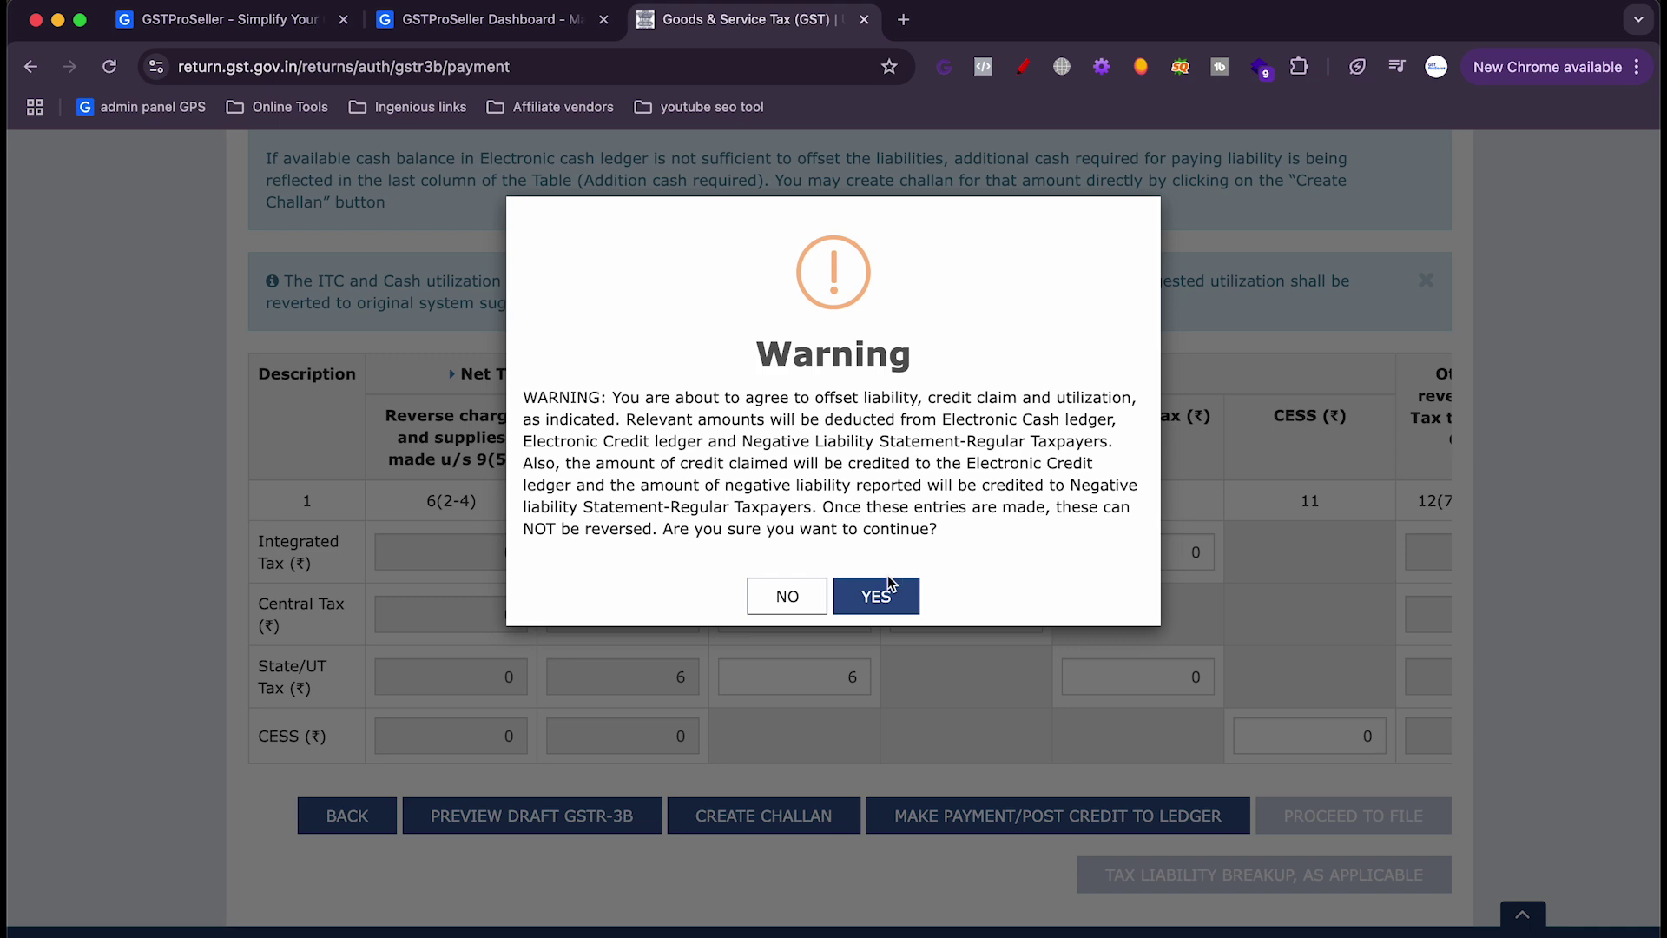
pyautogui.click(889, 584)
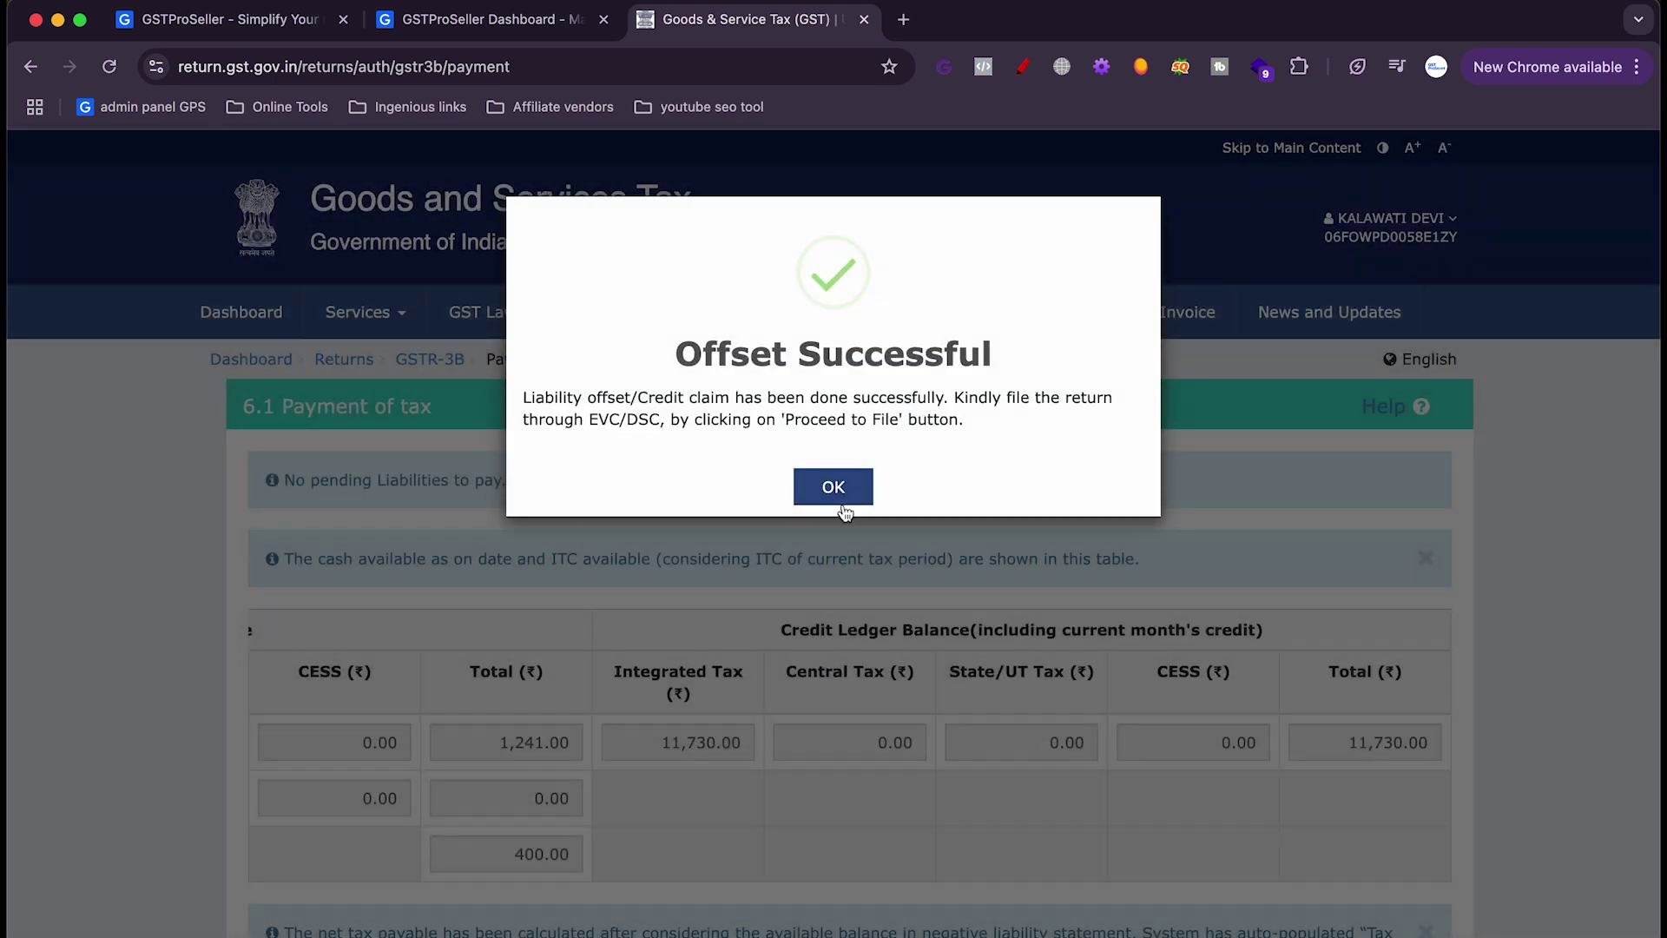
pyautogui.click(834, 488)
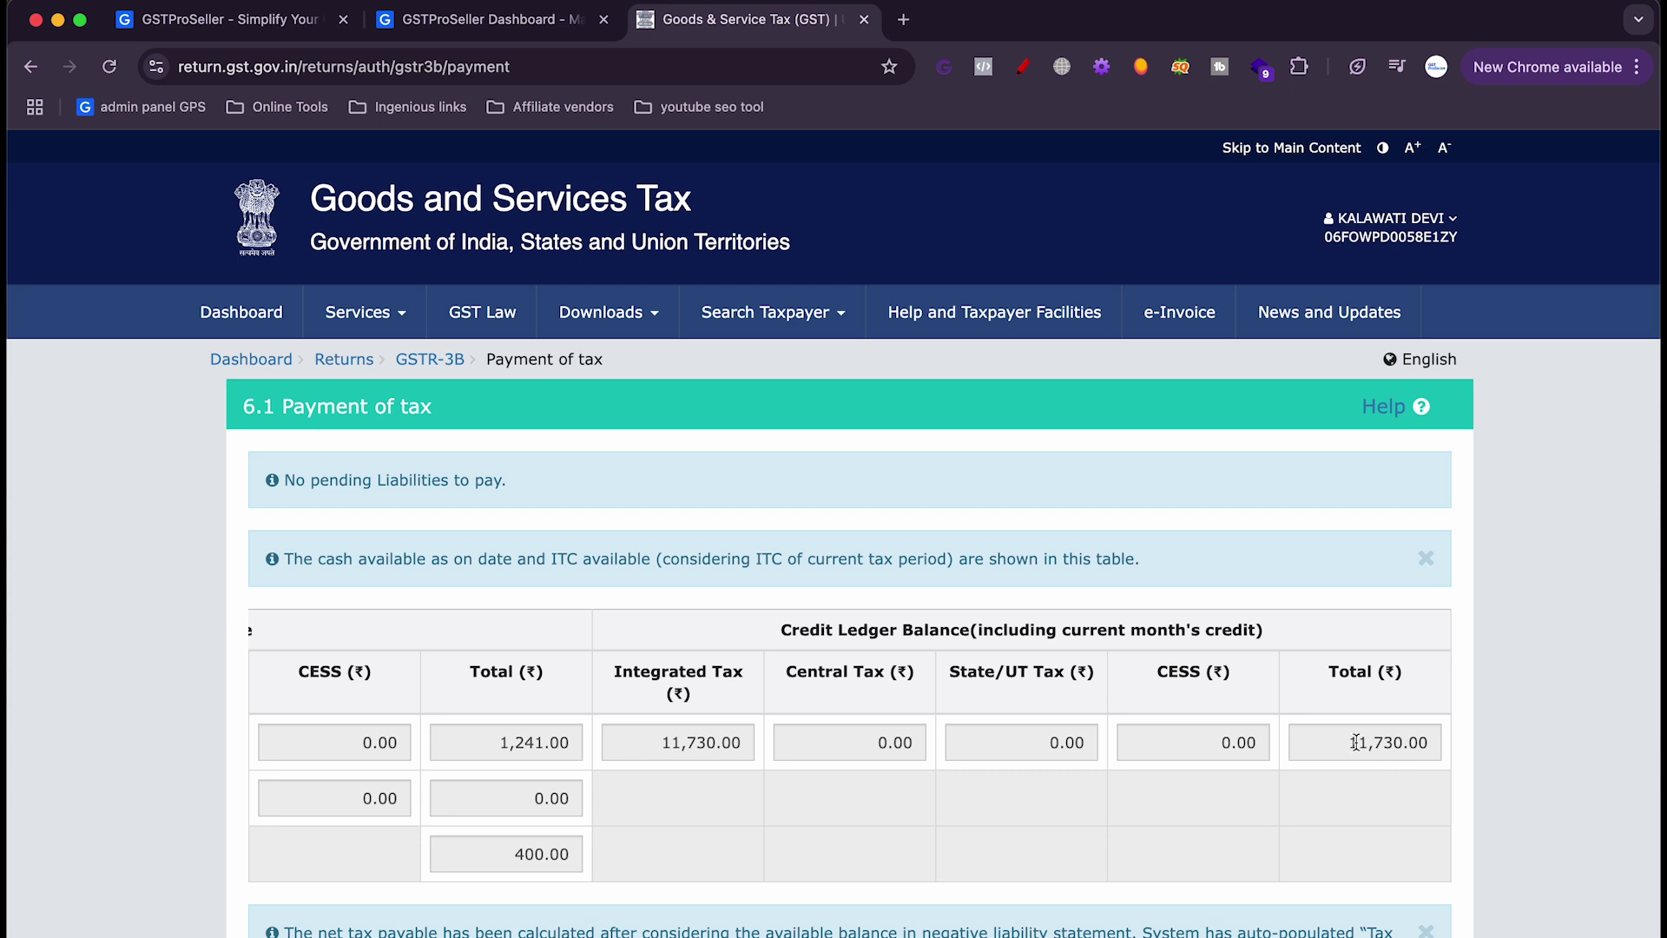
# Check the total credit ledger balance remaining after the offset, and proceed to file the return.
pyautogui.moveTo(1350, 743); pyautogui.dragTo(1439, 739)
pyautogui.click(1374, 746)
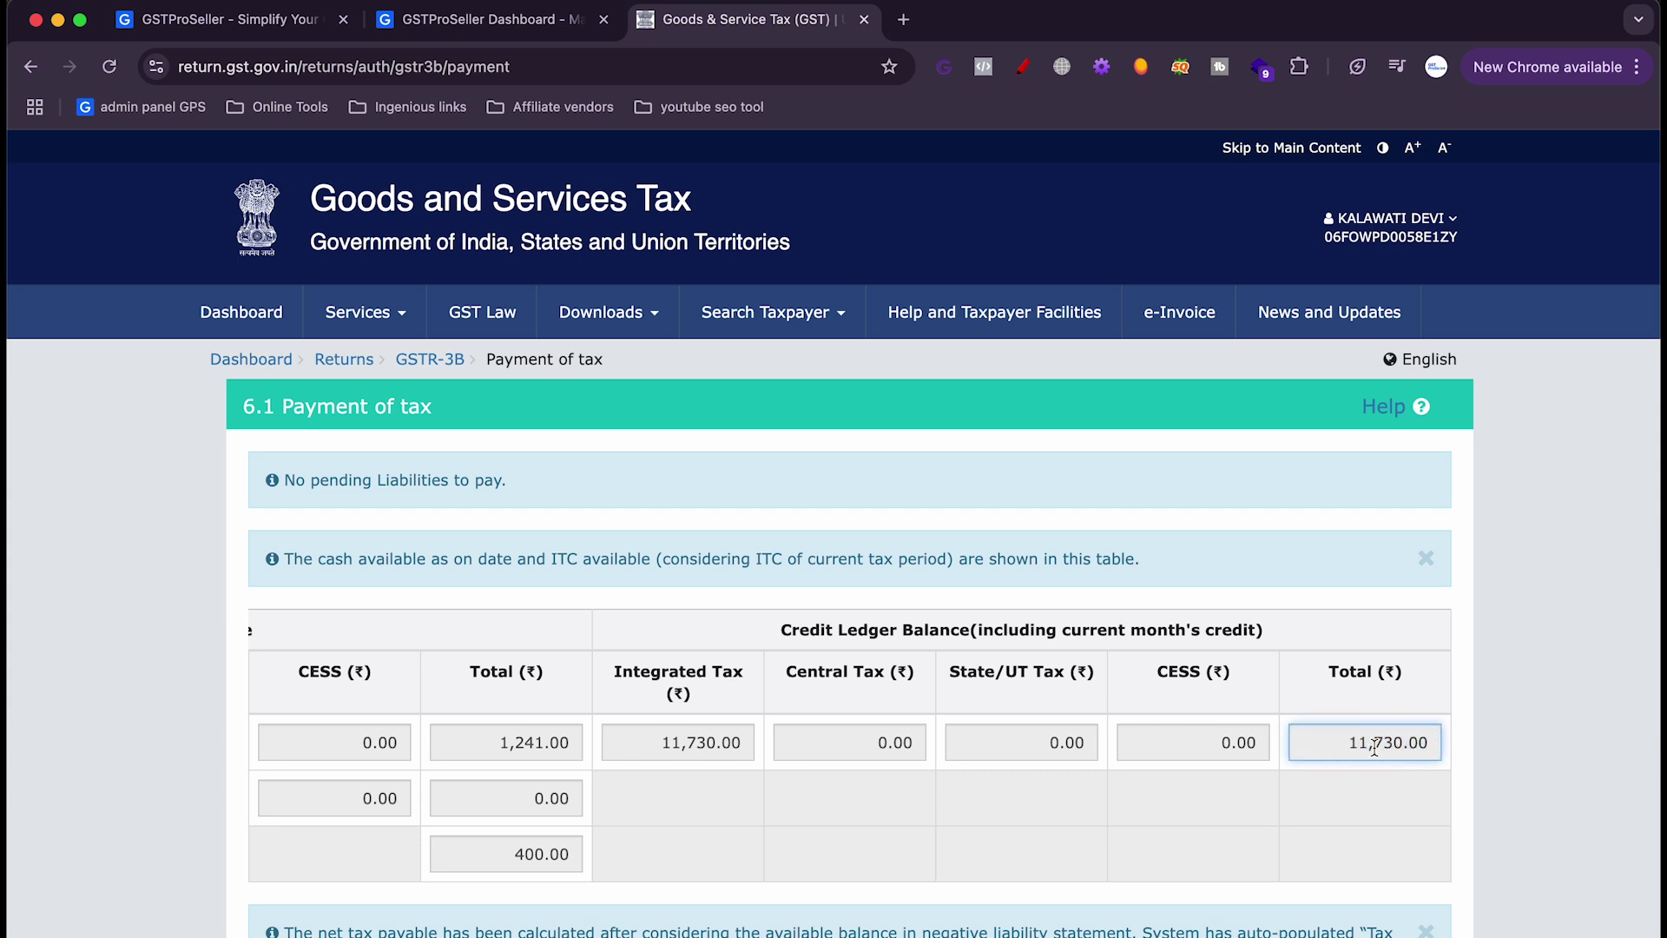
pyautogui.moveTo(1346, 746); pyautogui.dragTo(1417, 741)
pyautogui.scroll(-12, 1237, 777)
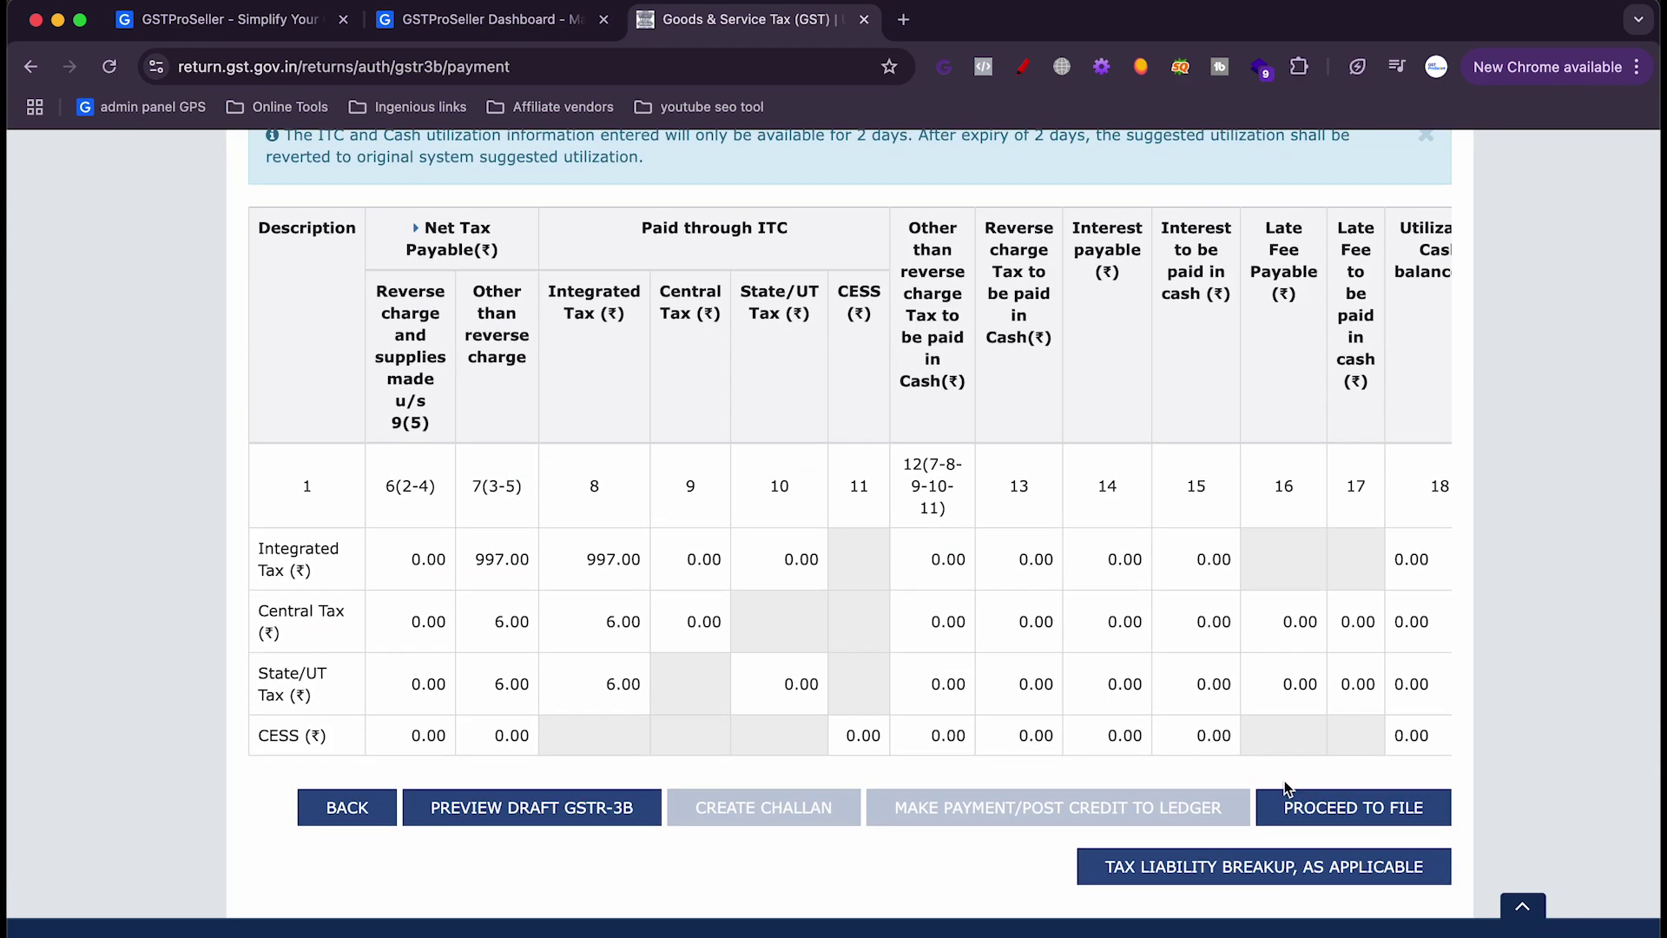
pyautogui.click(1375, 809)
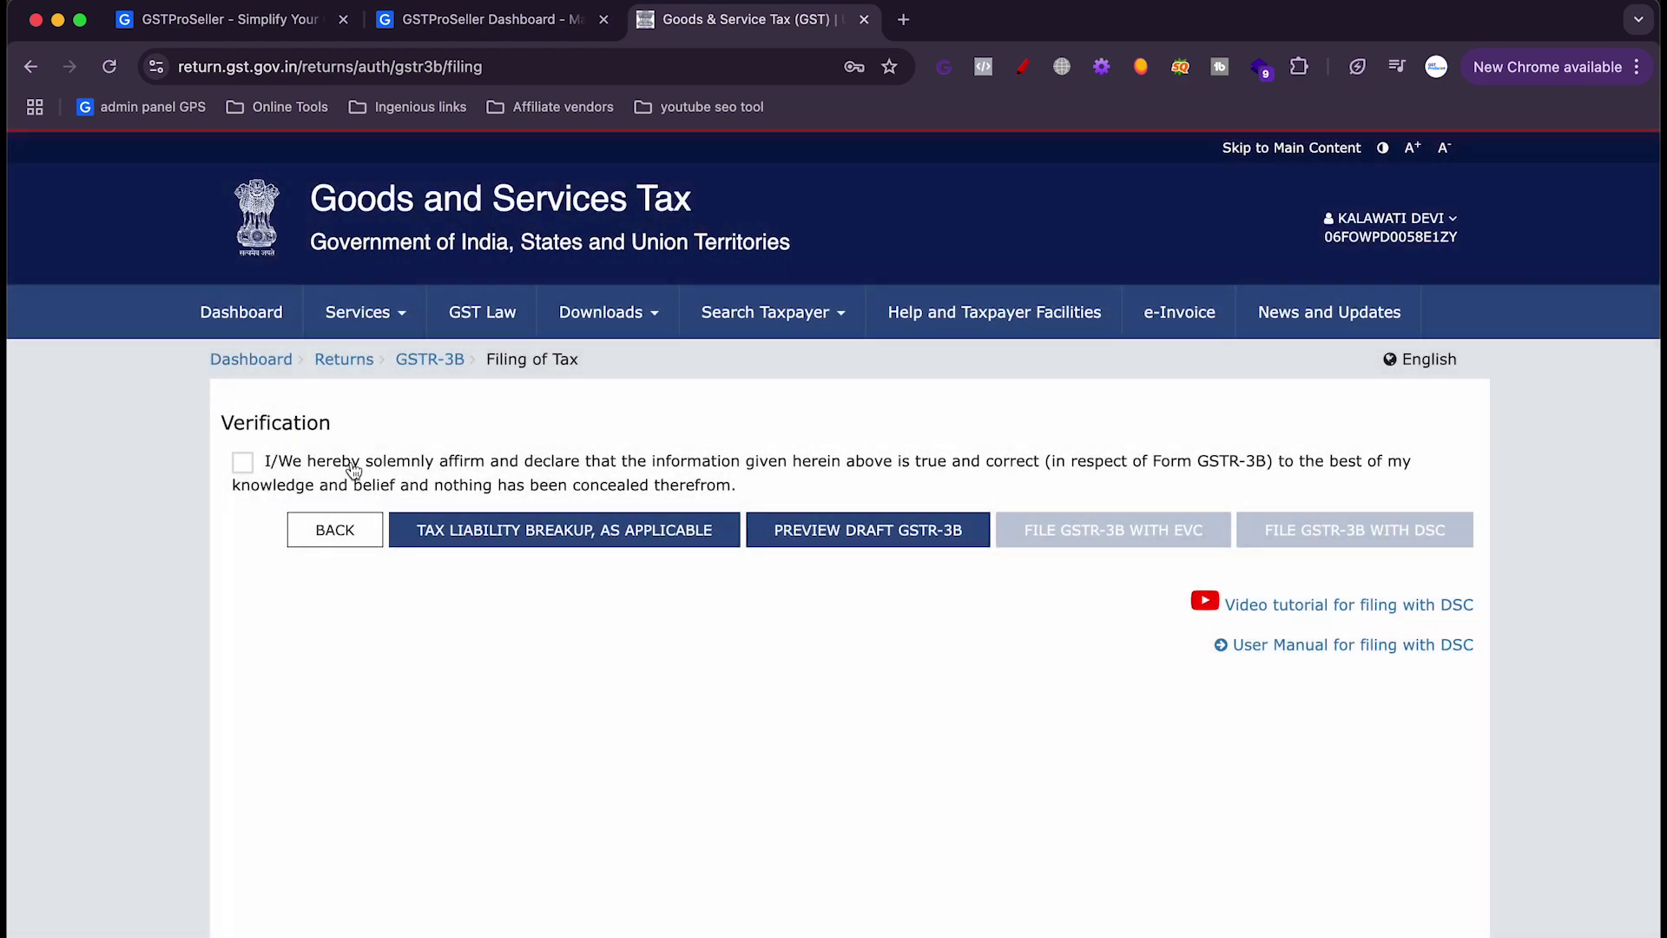
# Affirm the verification declaration and select the taxpayer as authorised signatory.
pyautogui.click(354, 470)
pyautogui.click(337, 550)
pyautogui.click(521, 573)
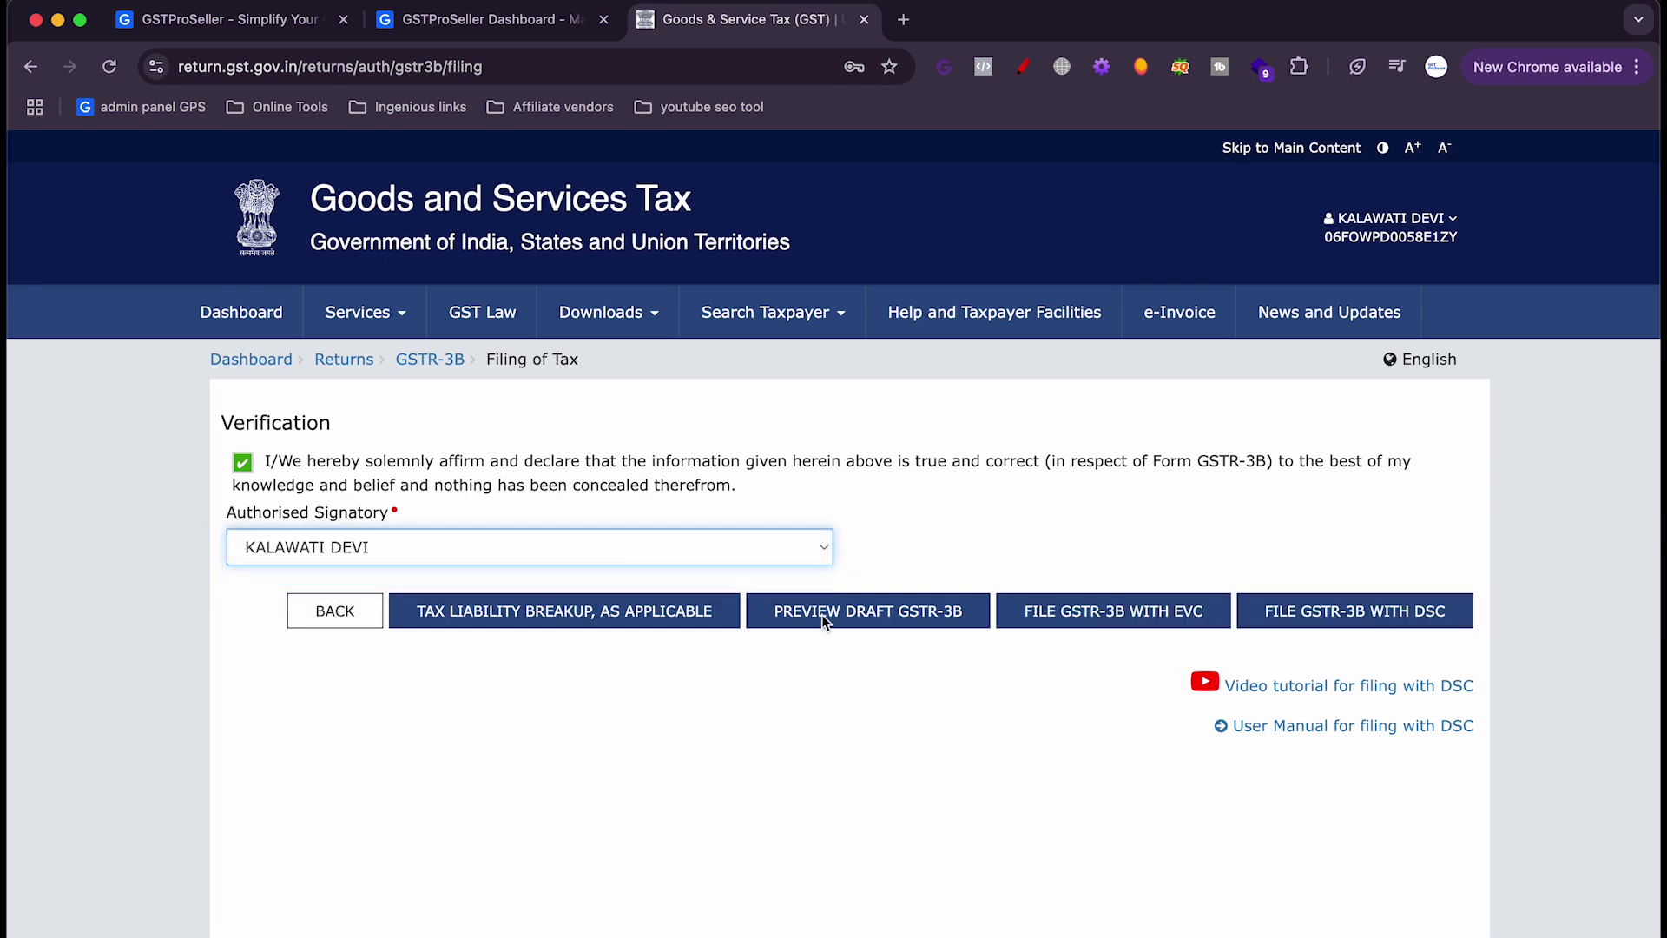
# File GSTR-3B with EVC using the one-time password, decline the browser's password update and close the filing message.
pyautogui.click(1104, 608)
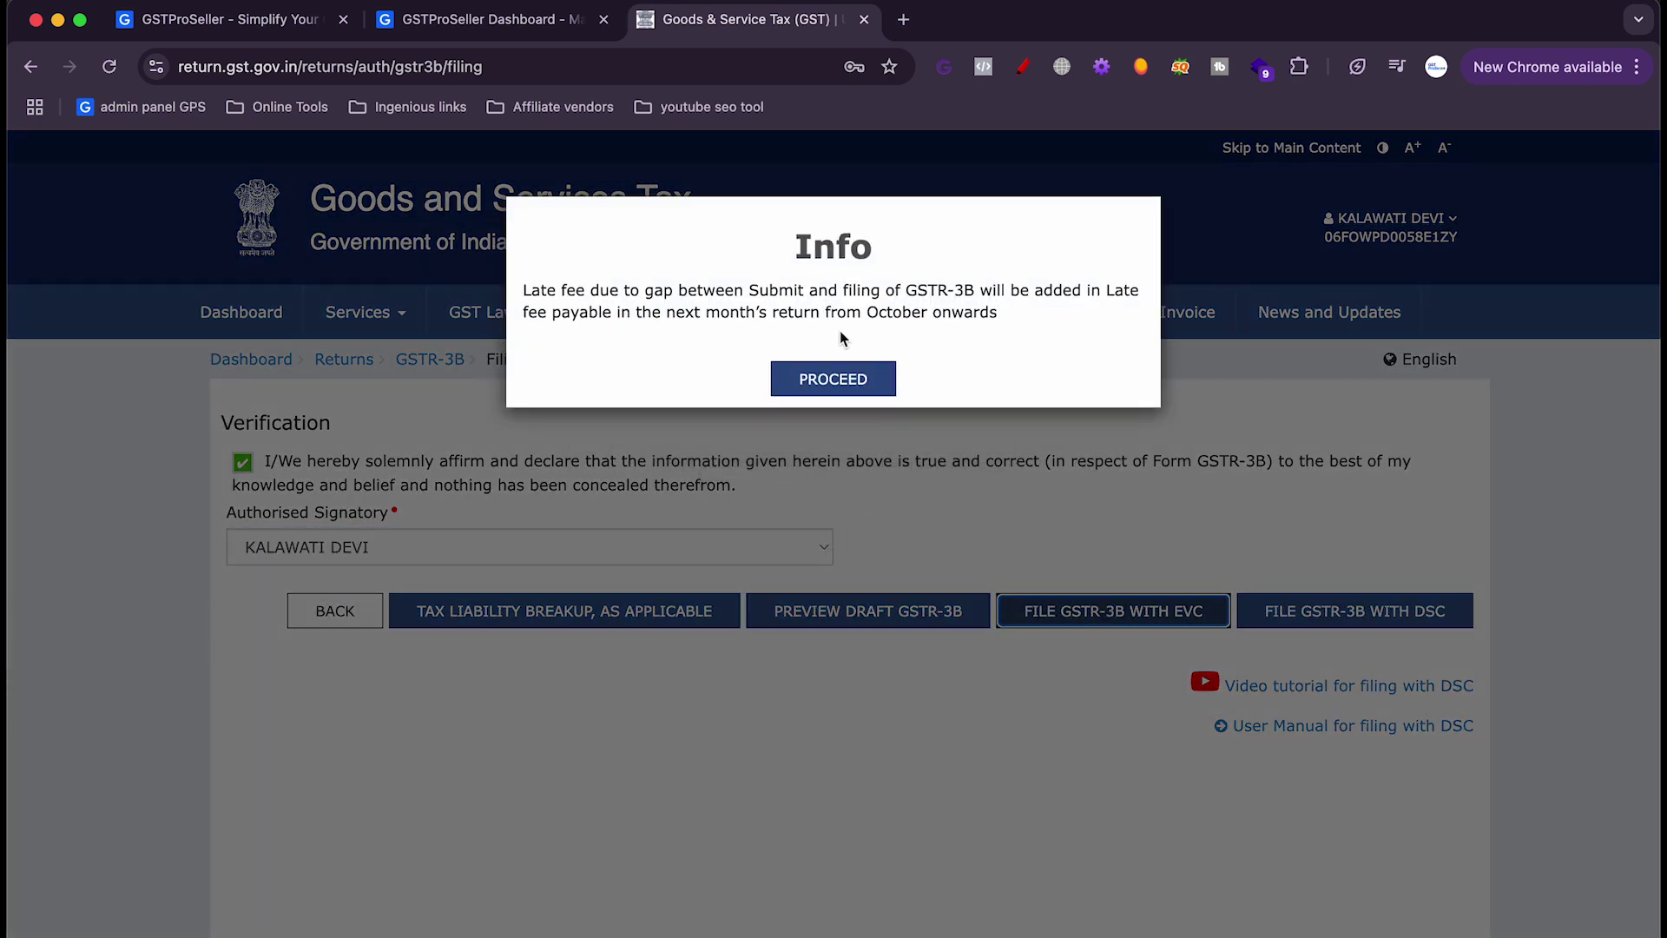
pyautogui.click(833, 378)
pyautogui.write('•••••')
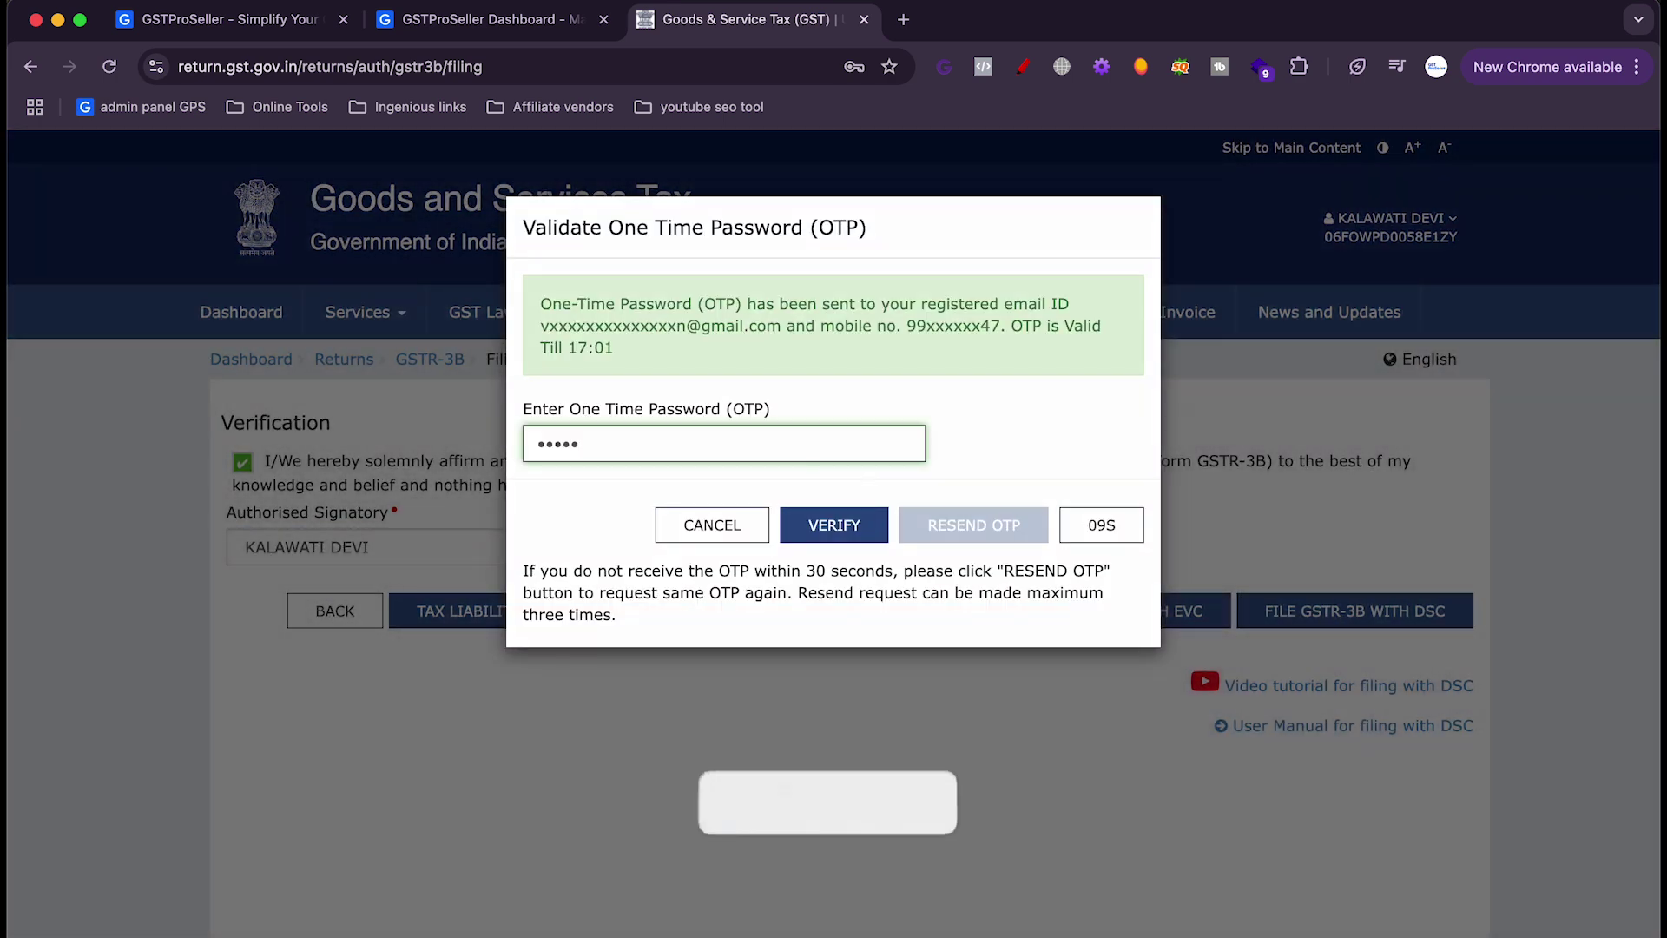
pyautogui.write('•')
pyautogui.click(834, 530)
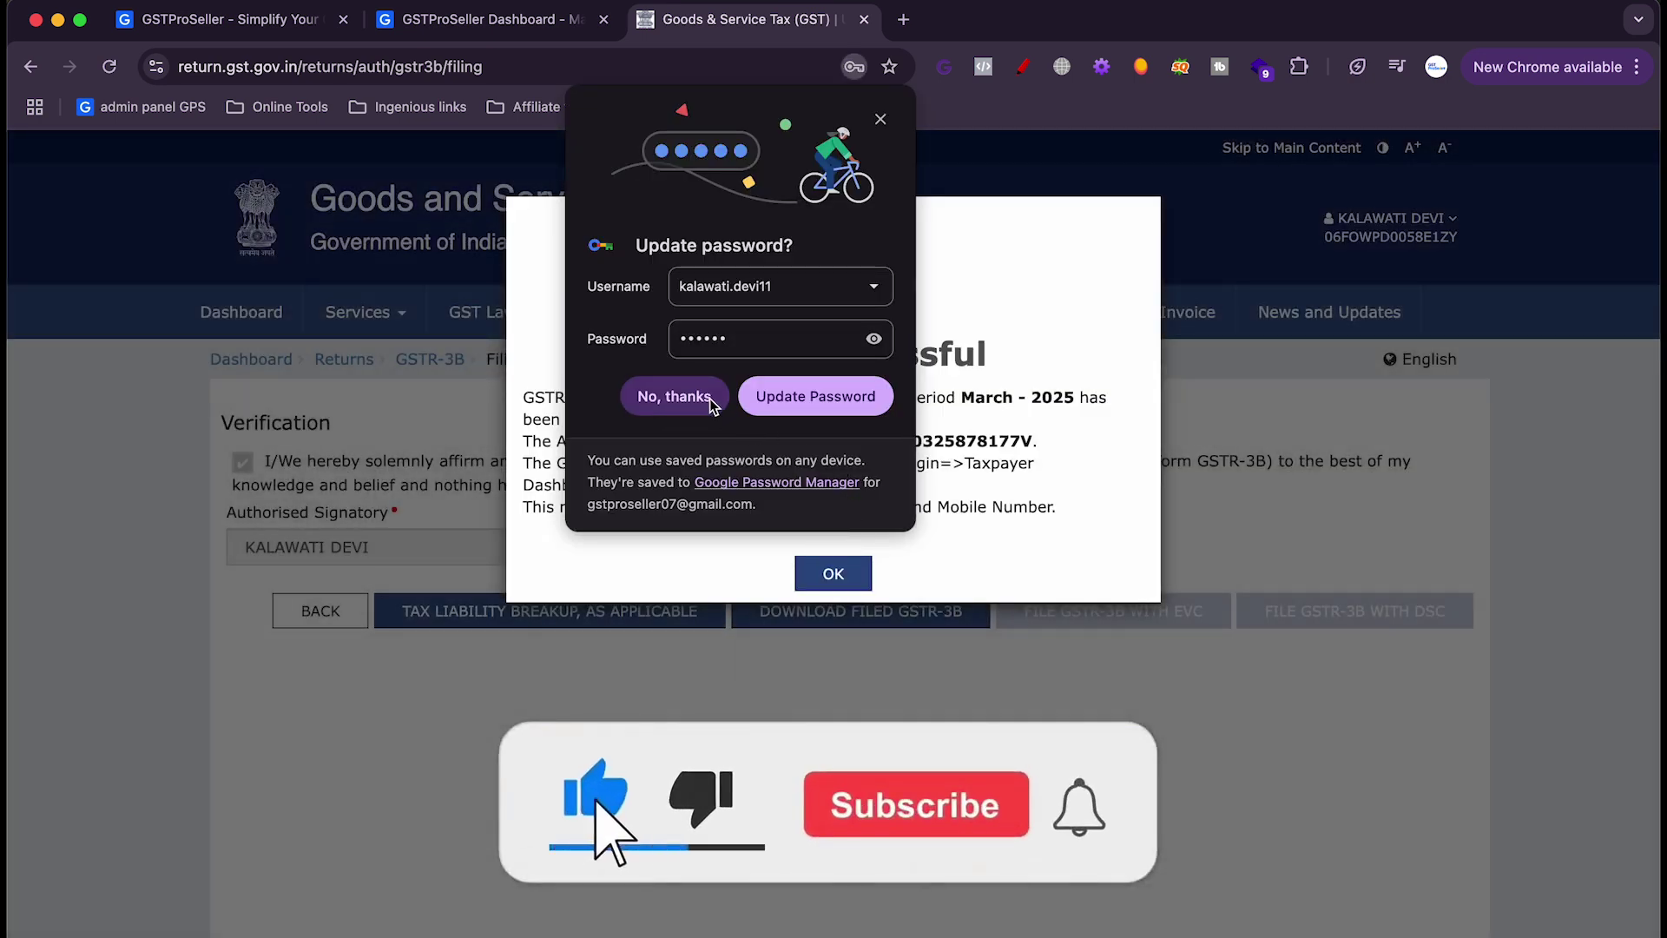
pyautogui.click(674, 395)
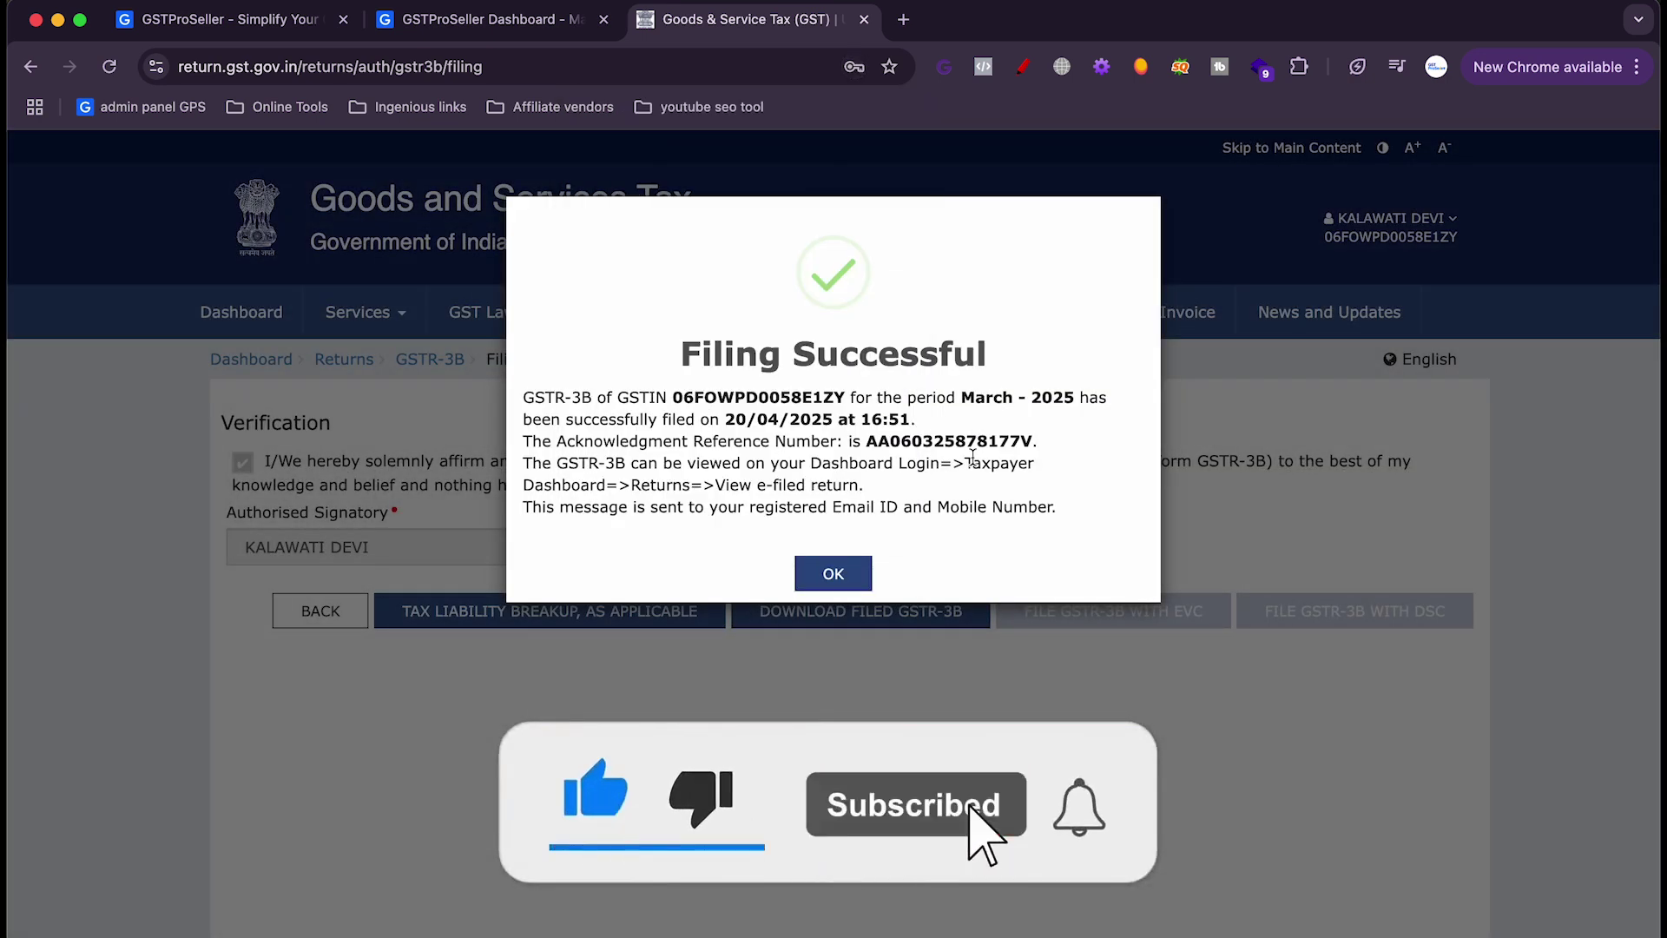
pyautogui.click(845, 575)
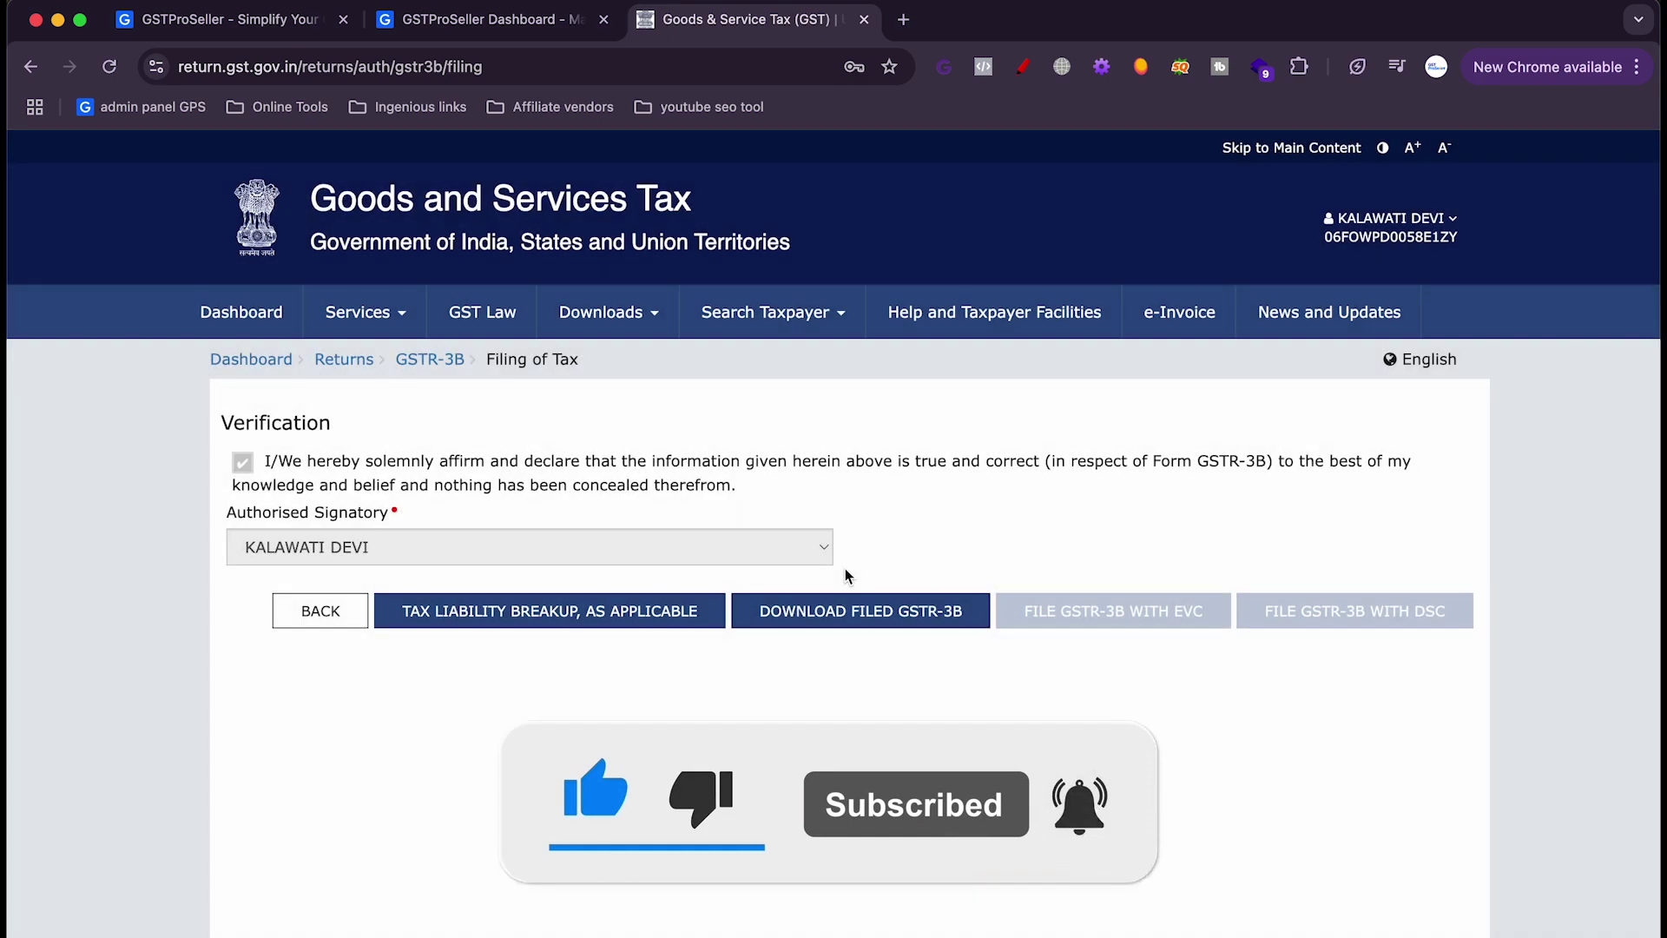